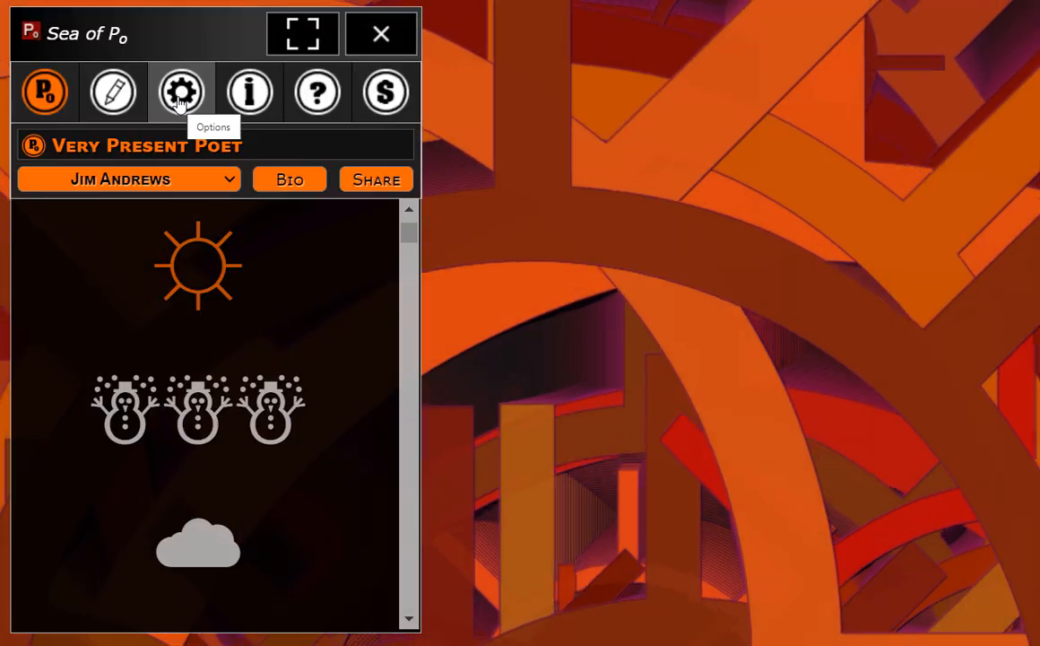
# Set the upper limit of the time until gallery mode to Never in the options.
pyautogui.click(179, 103)
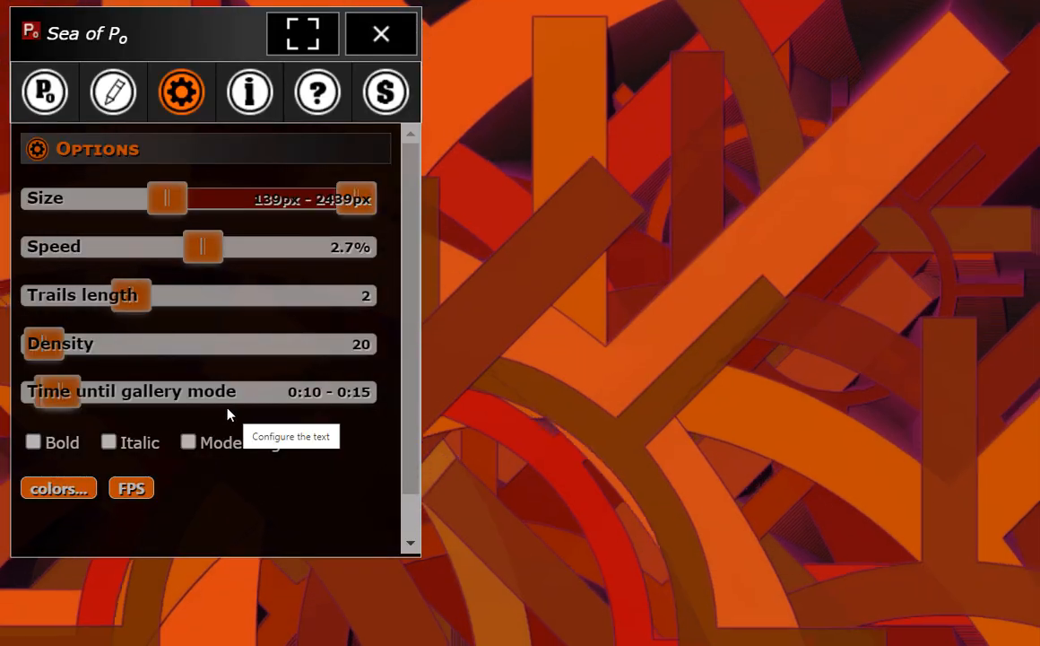
pyautogui.moveTo(61, 391); pyautogui.dragTo(373, 390)
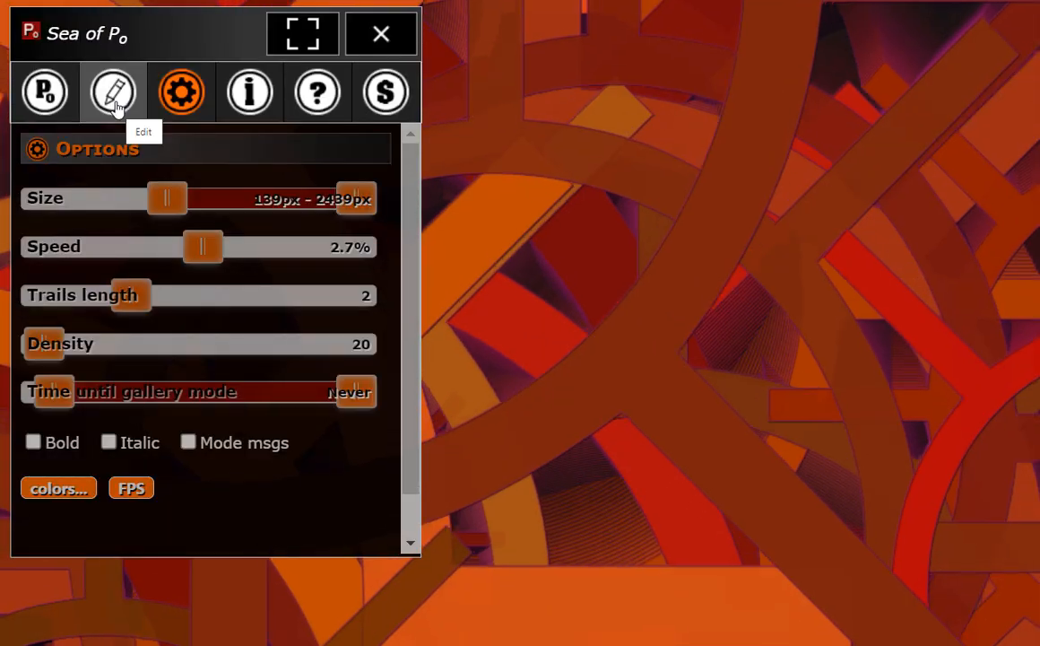
# Enter "my poem" as a new text in the editor and animate it.
pyautogui.click(115, 99)
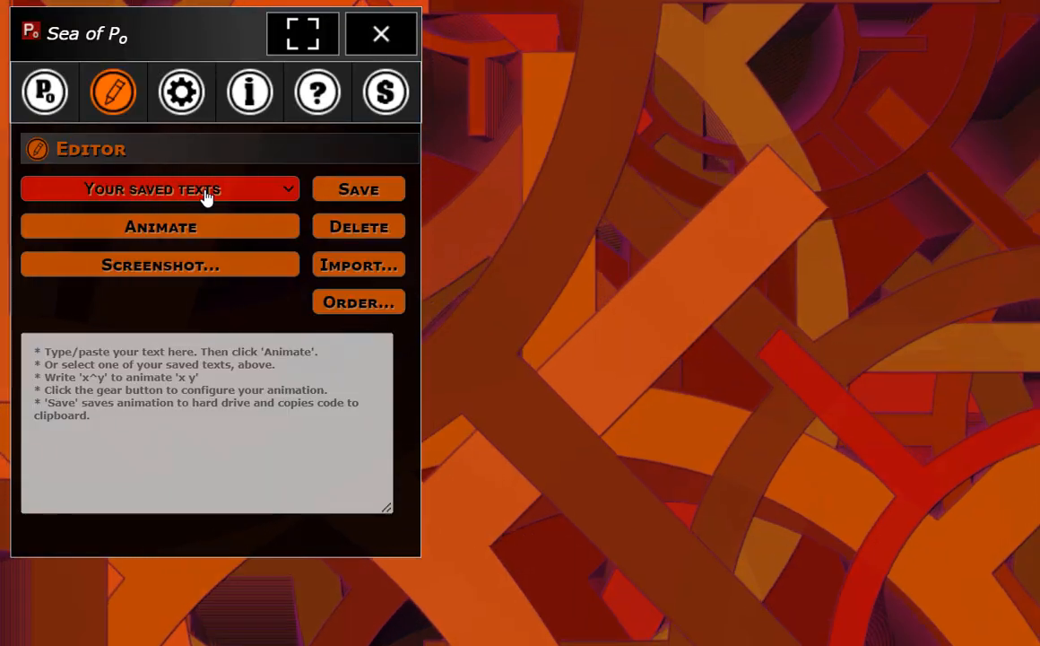
pyautogui.click(206, 196)
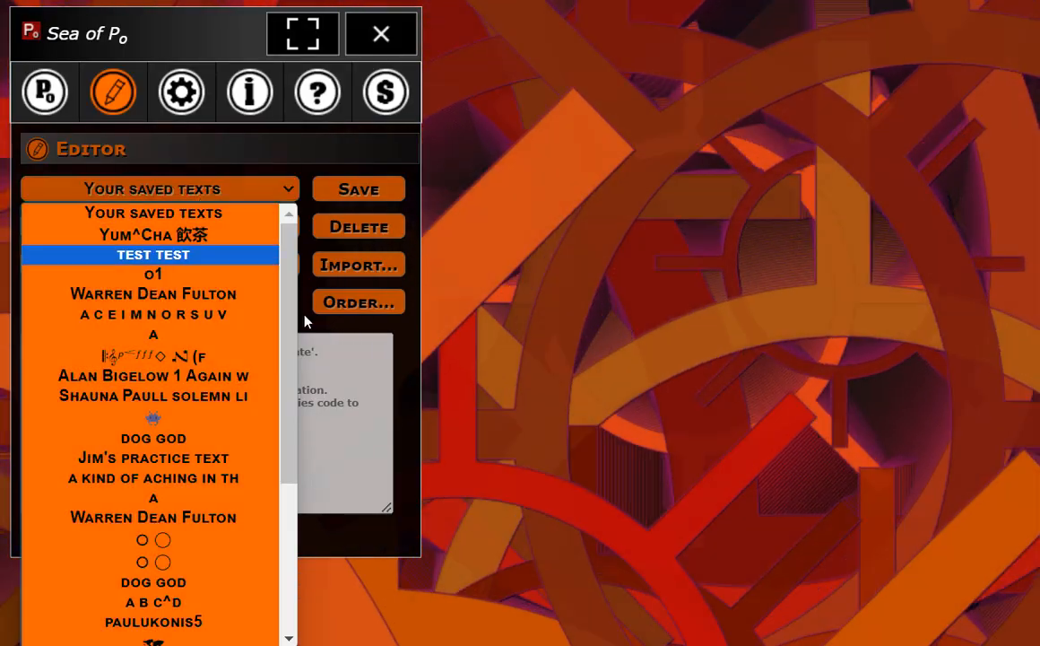
pyautogui.click(303, 315)
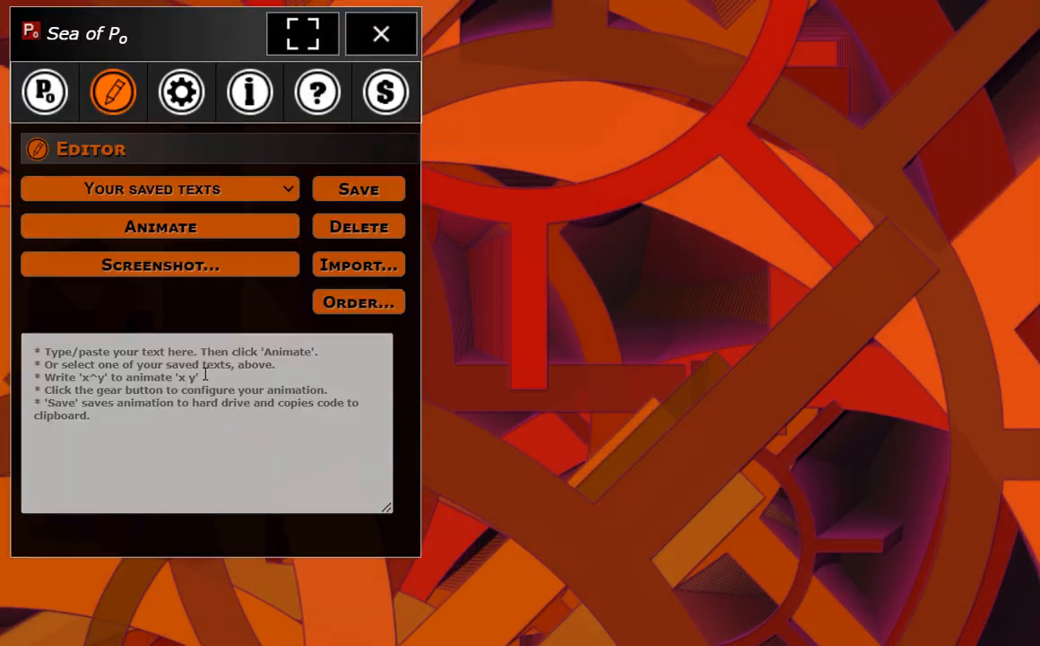
pyautogui.click(206, 375)
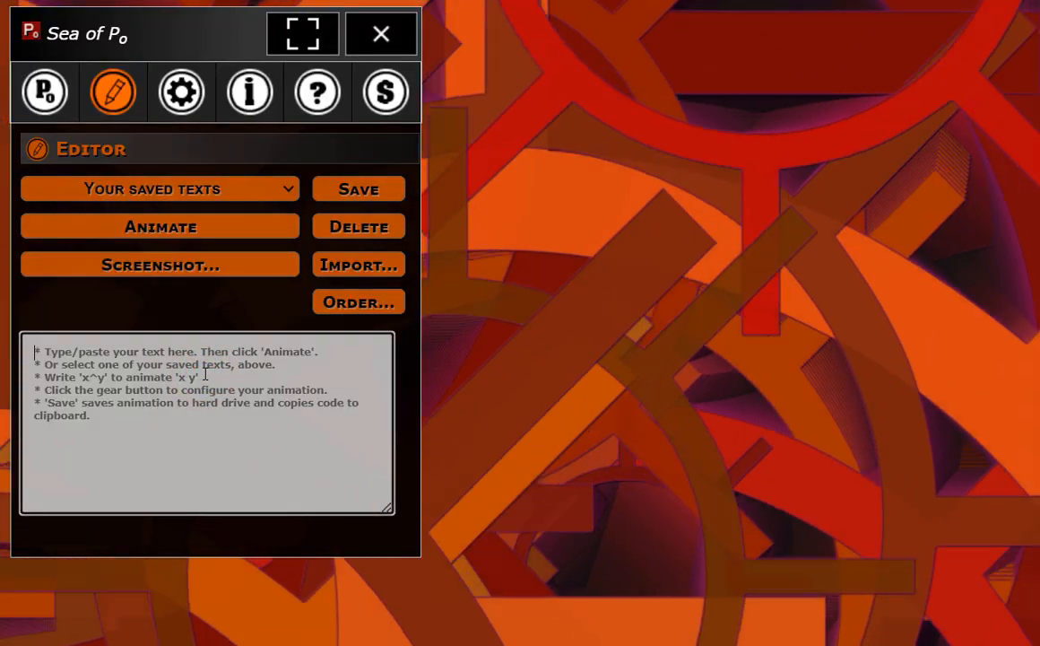
pyautogui.write('my p')
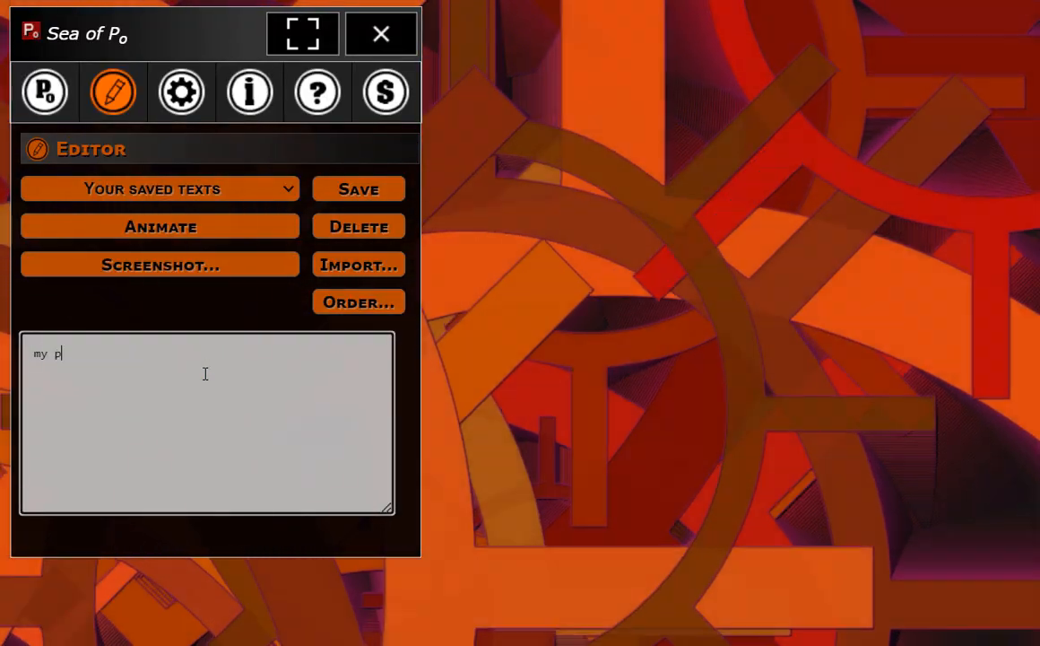
pyautogui.write('oem')
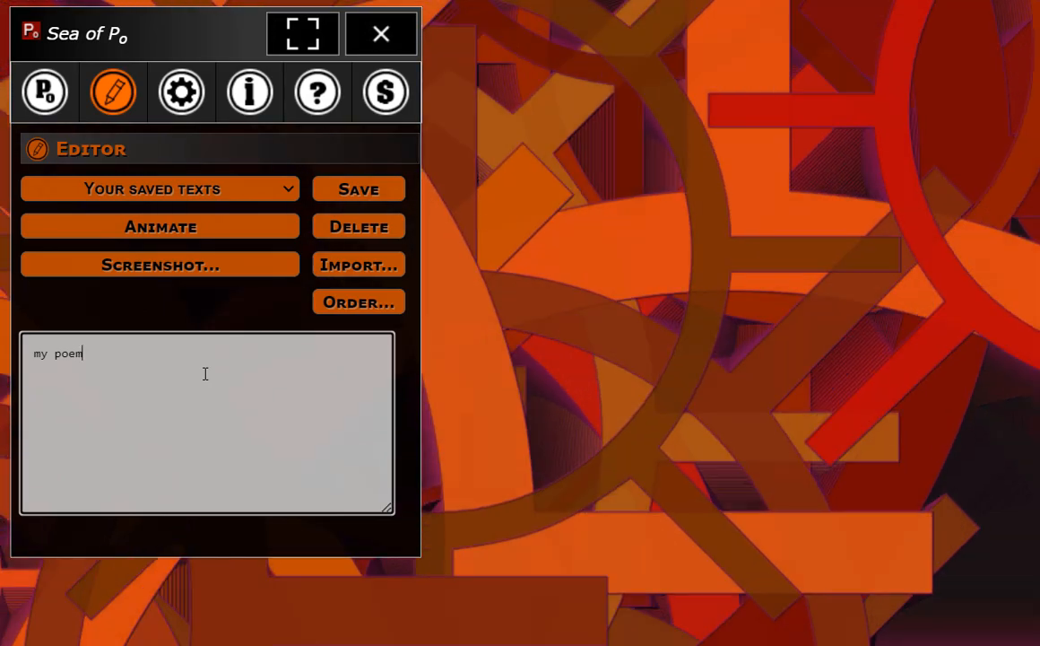
pyautogui.click(168, 228)
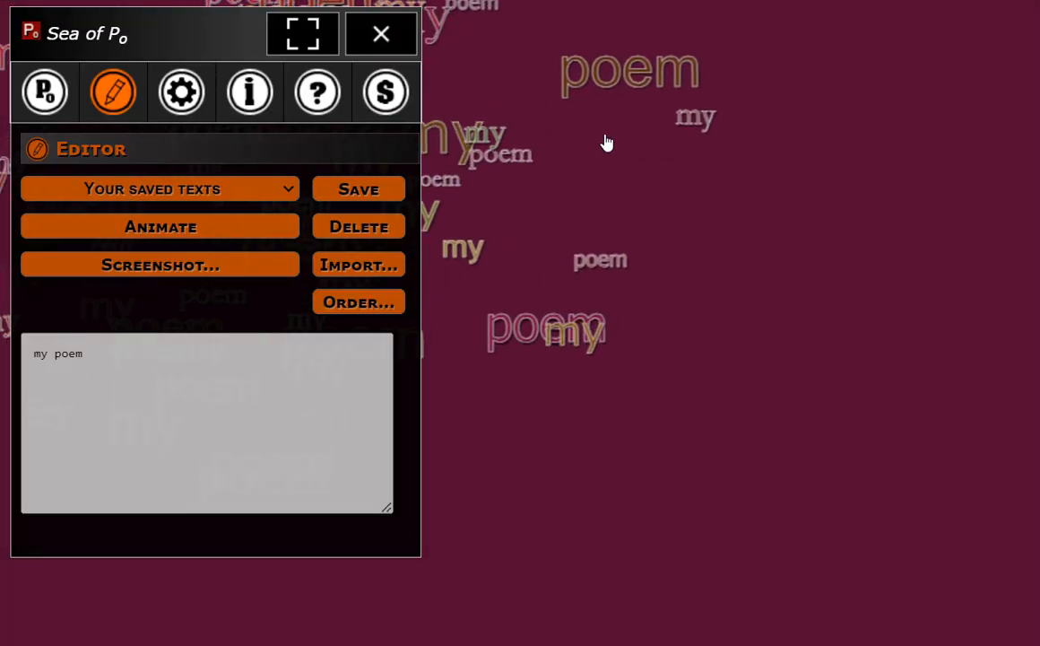
# Replace the space between the two words with ^ so the text reads "my^poem", and animate it.
pyautogui.click(54, 353)
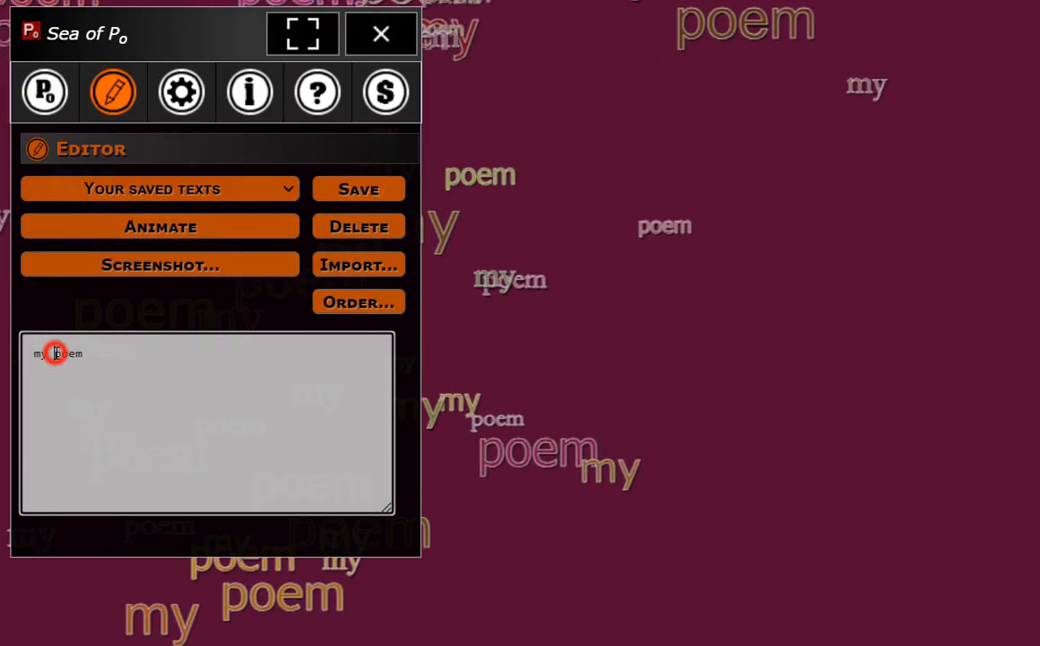
pyautogui.press('BackSpace')
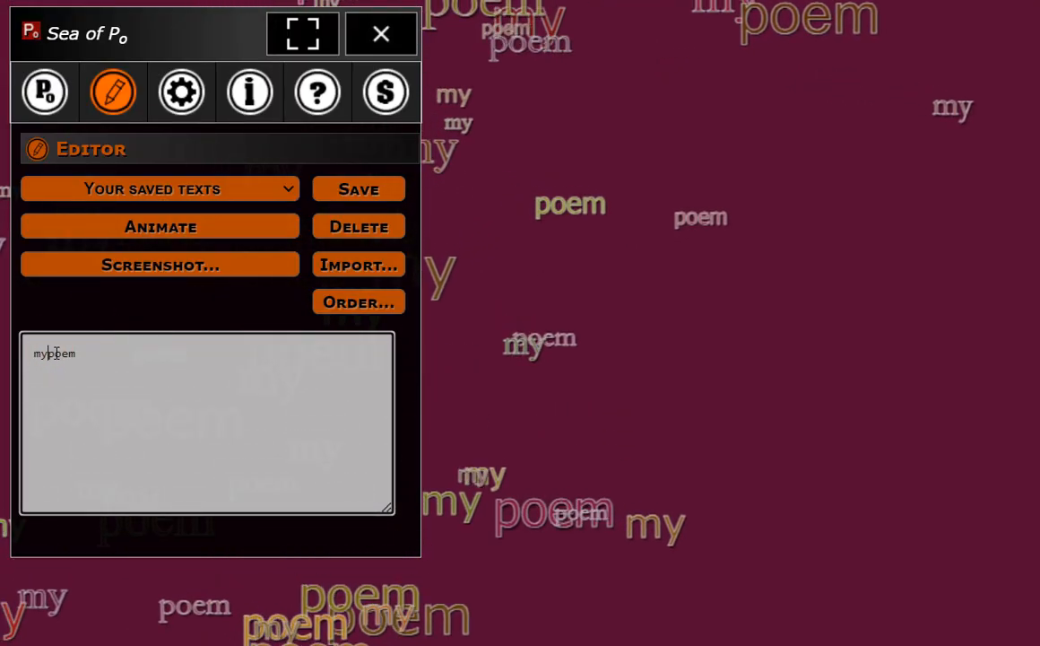
pyautogui.write("'")
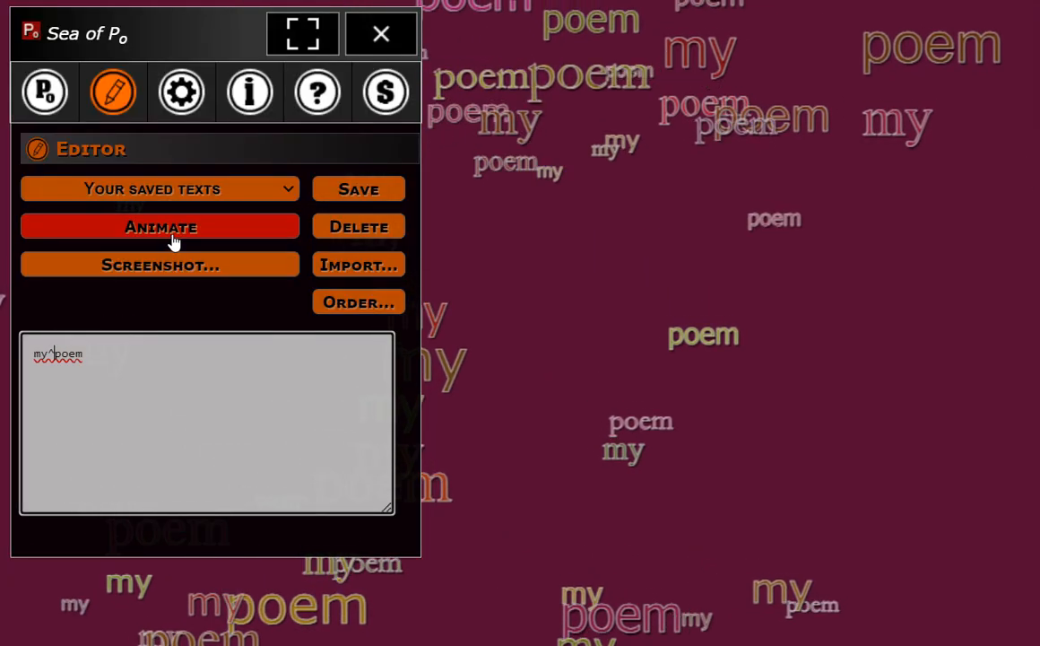
pyautogui.click(173, 240)
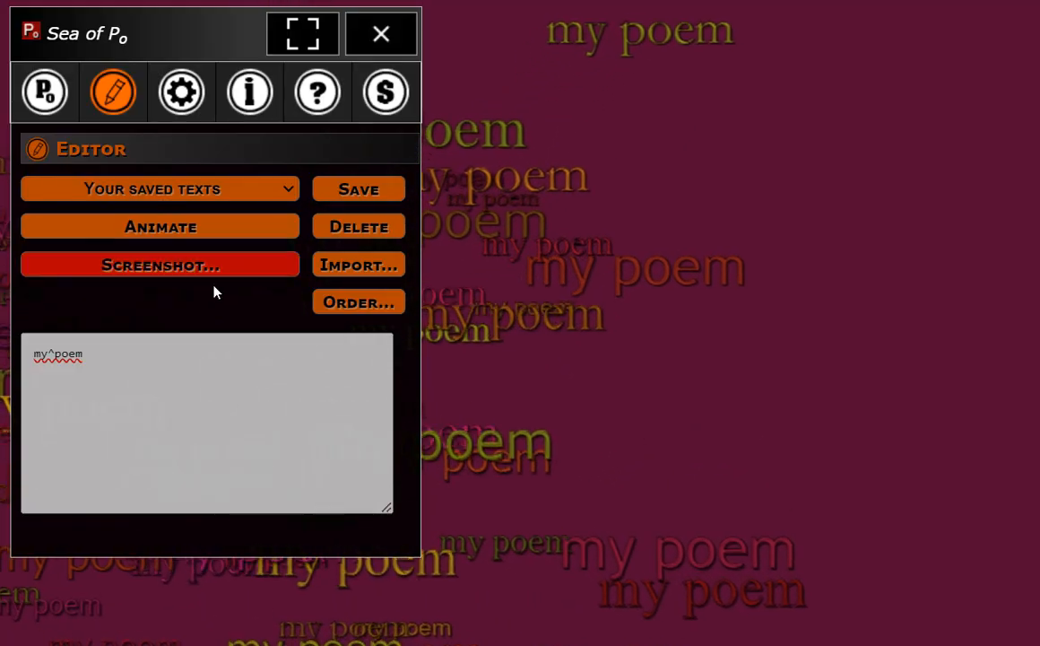
# Append "my poem" after "my^poem" in the text and animate the result.
pyautogui.click(100, 347)
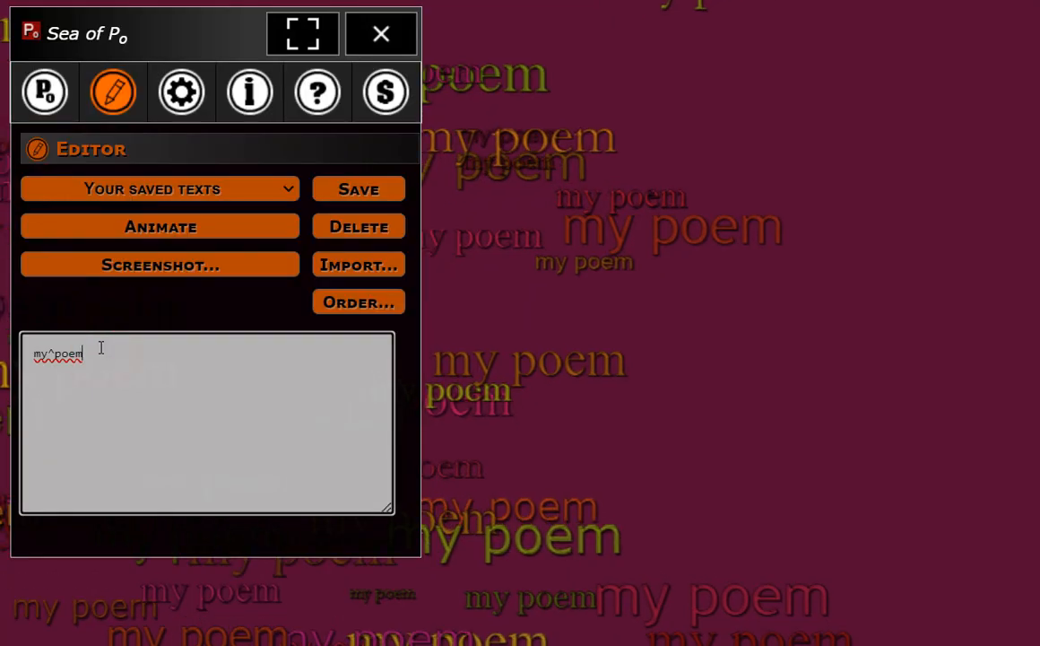
pyautogui.write('m')
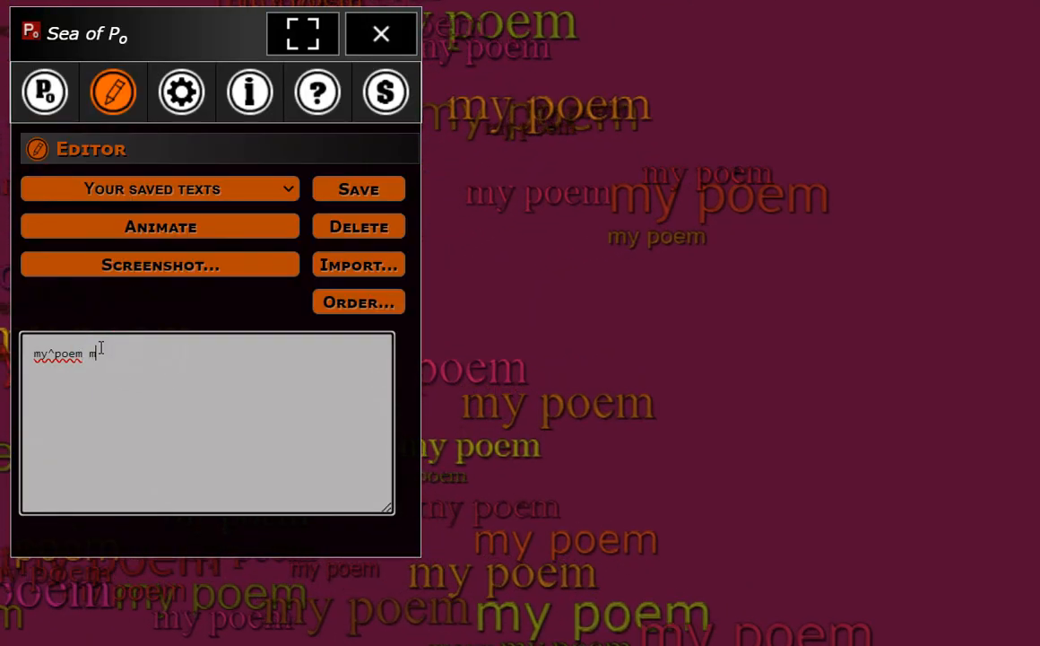
pyautogui.write('y poem')
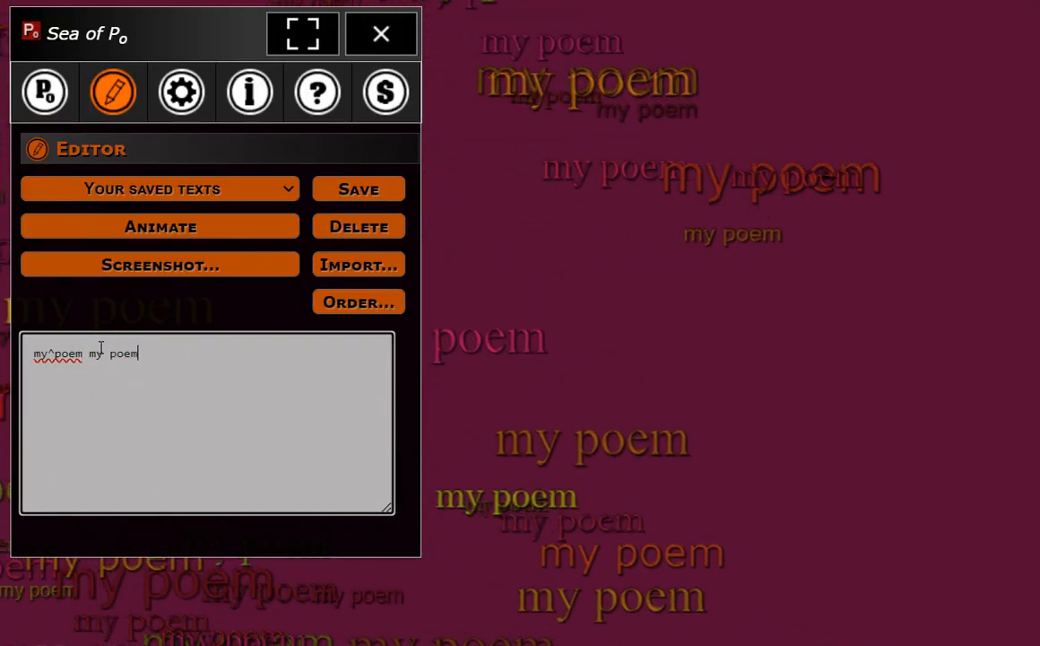
pyautogui.click(198, 230)
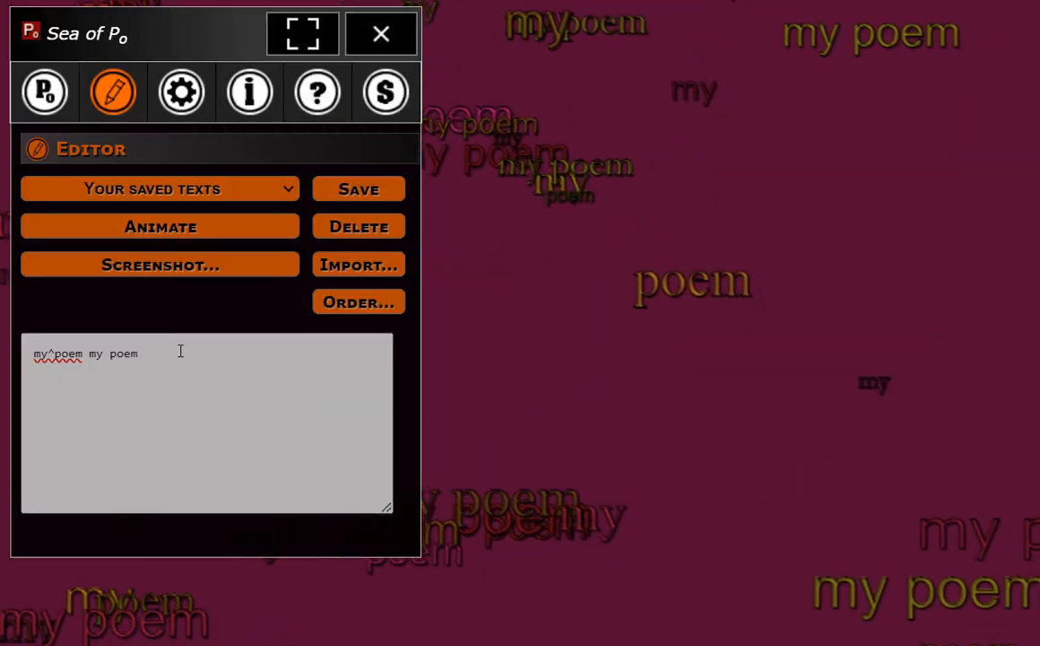
# Save the text over its stored version, switch to Notepad and paste the copied poem code into a new tab.
pyautogui.click(355, 199)
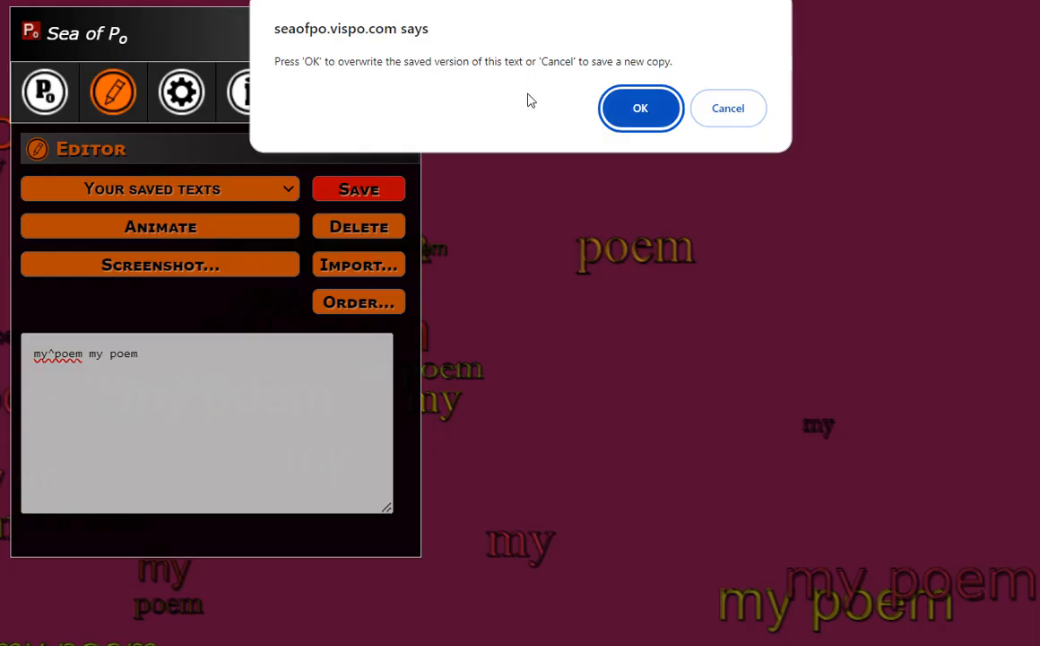
pyautogui.click(635, 109)
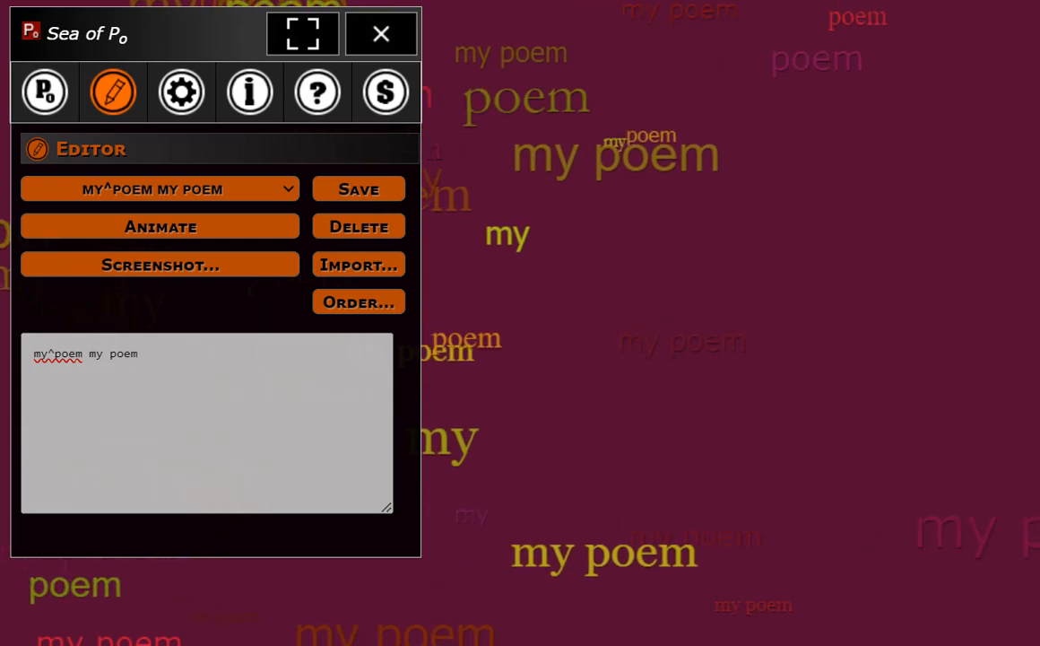
pyautogui.hotkey('alt', 'Tab')
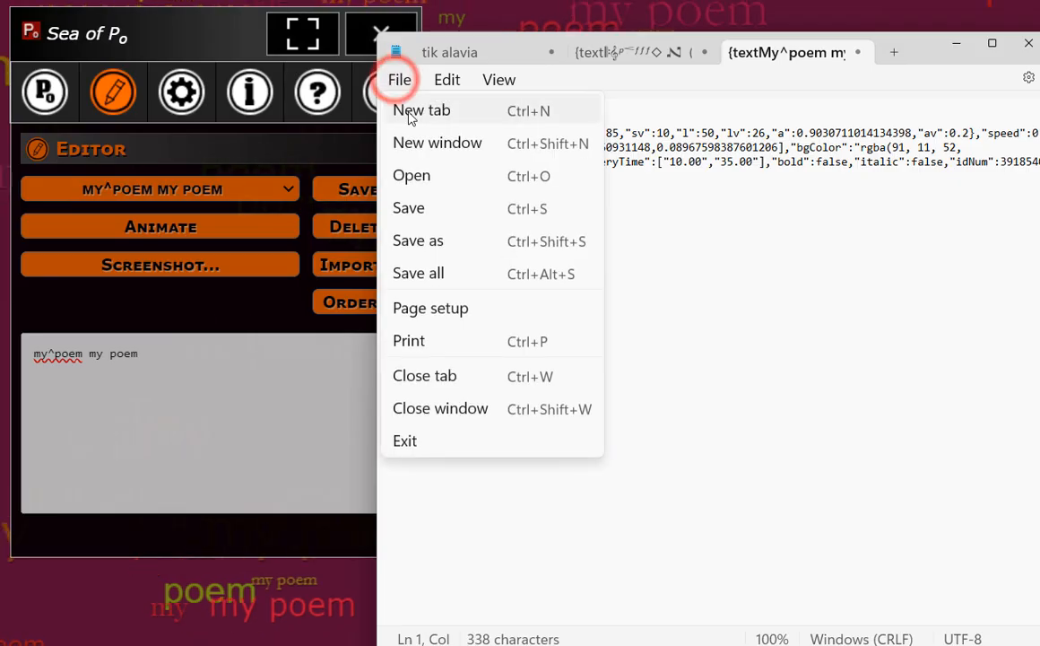
pyautogui.click(410, 114)
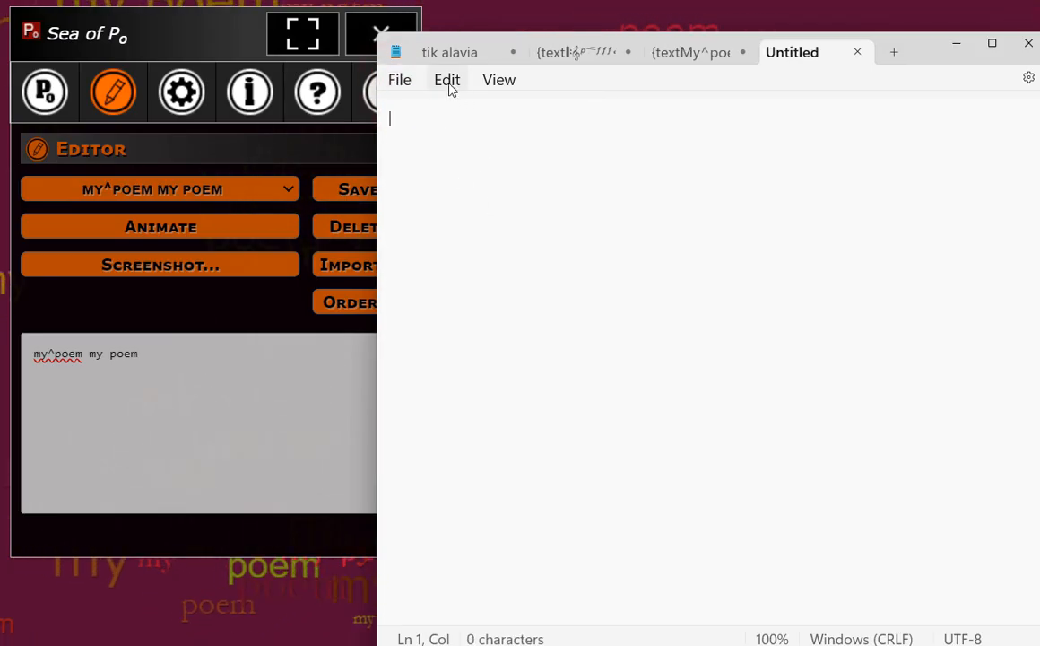
pyautogui.click(456, 211)
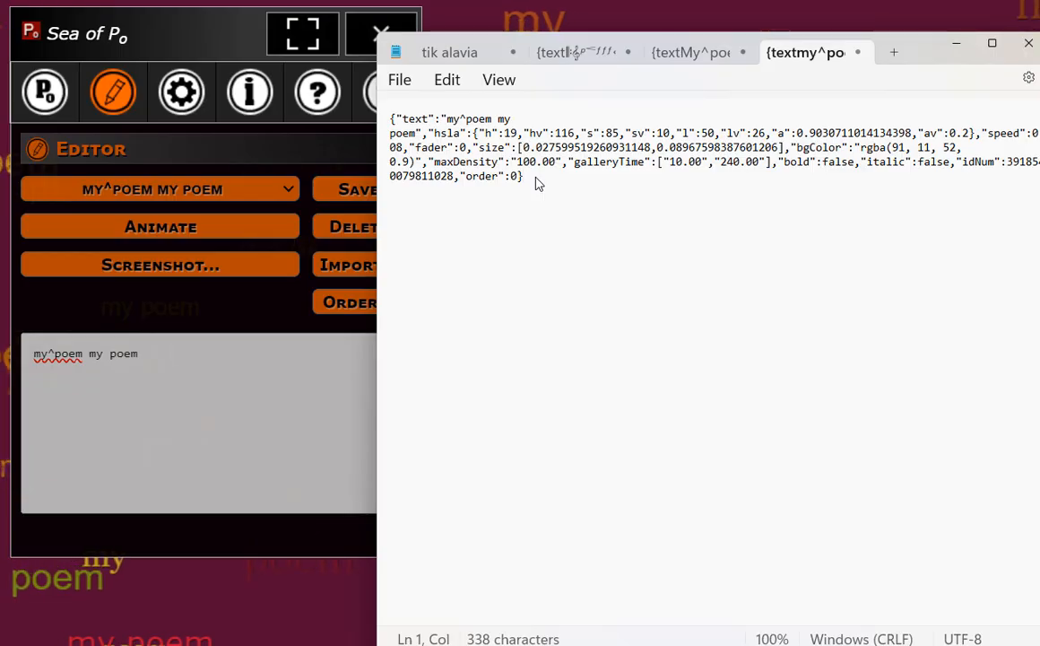
# Return to Sea of Po and import the copied poem code as a coded poem.
pyautogui.click(223, 317)
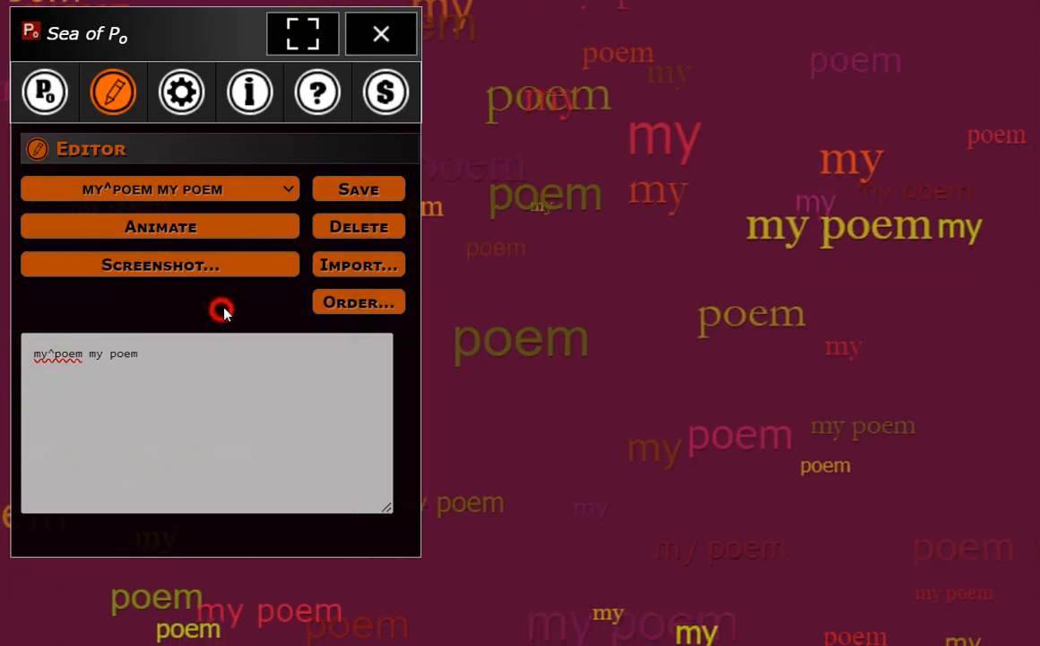
pyautogui.click(338, 267)
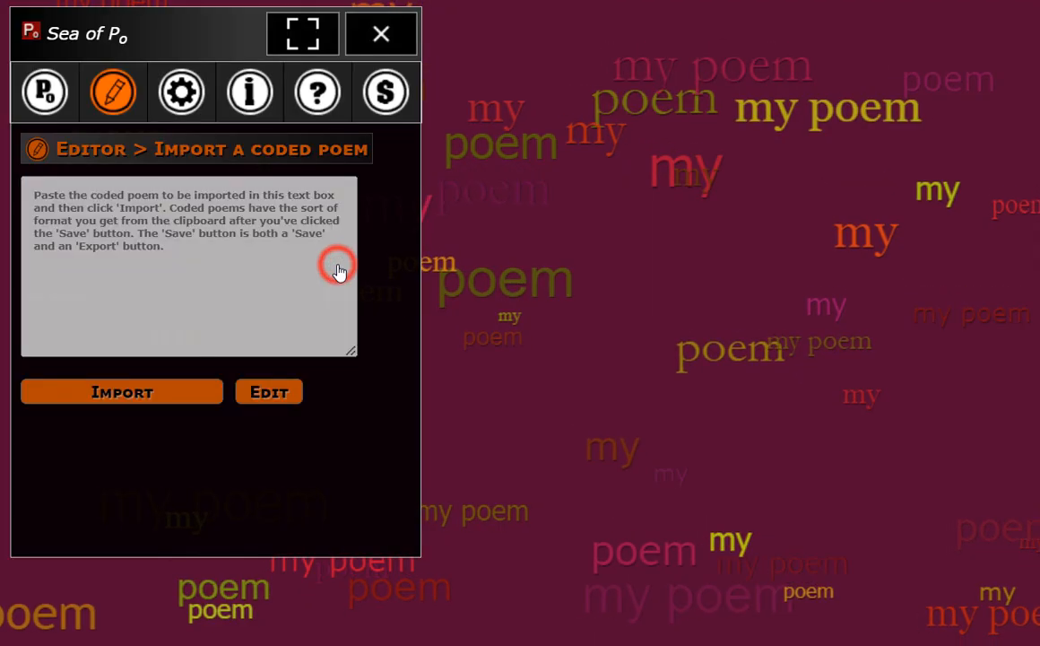
pyautogui.click(135, 199)
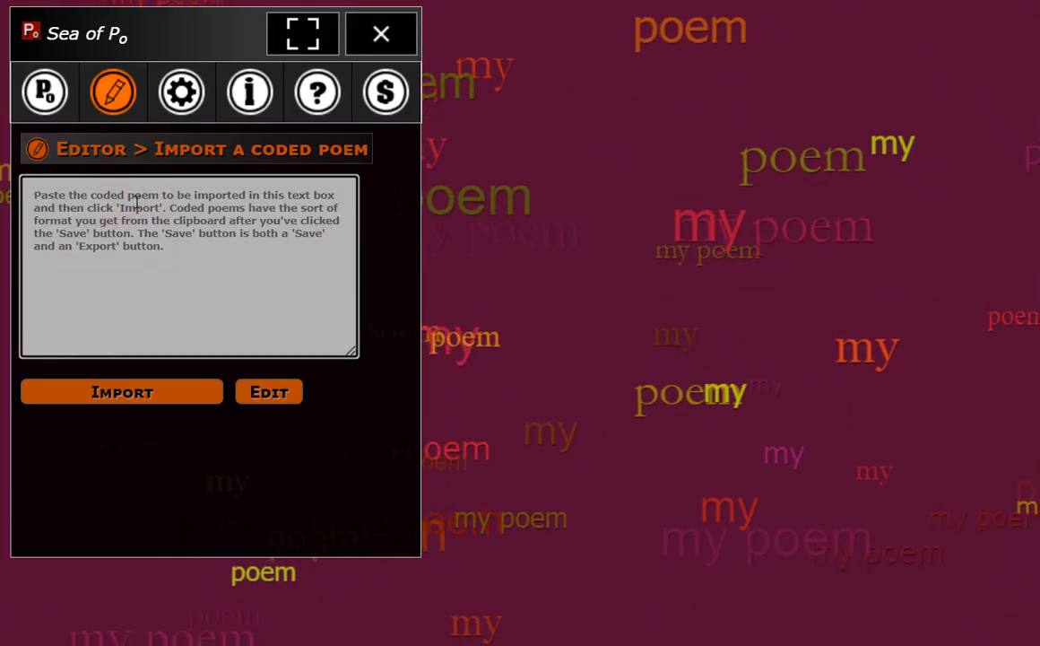
pyautogui.hotkey('ctrl', 'v')
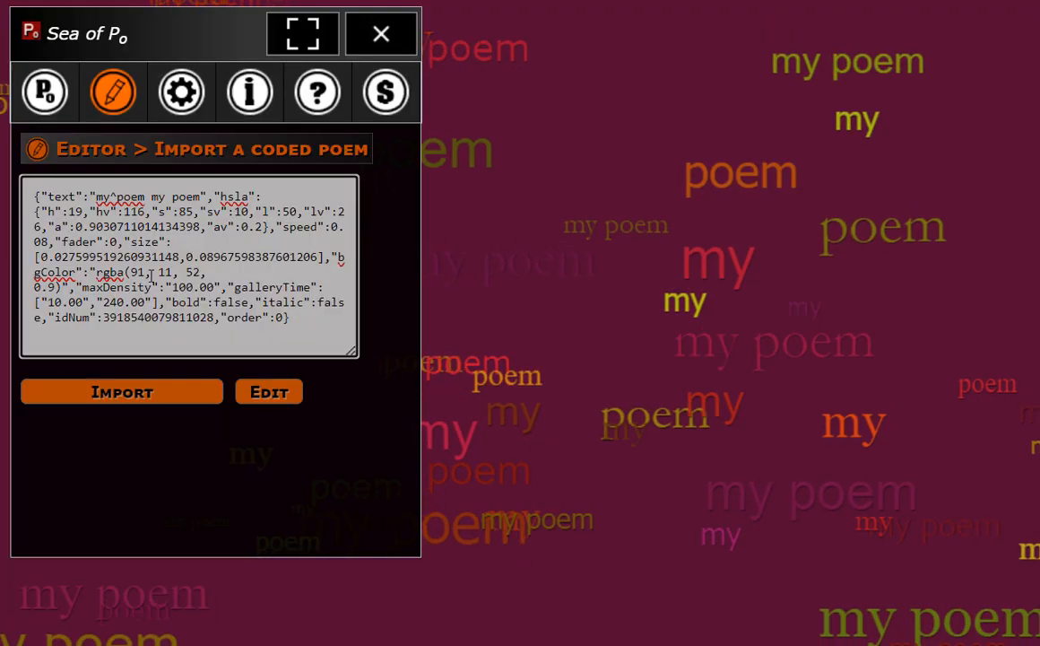
pyautogui.click(117, 395)
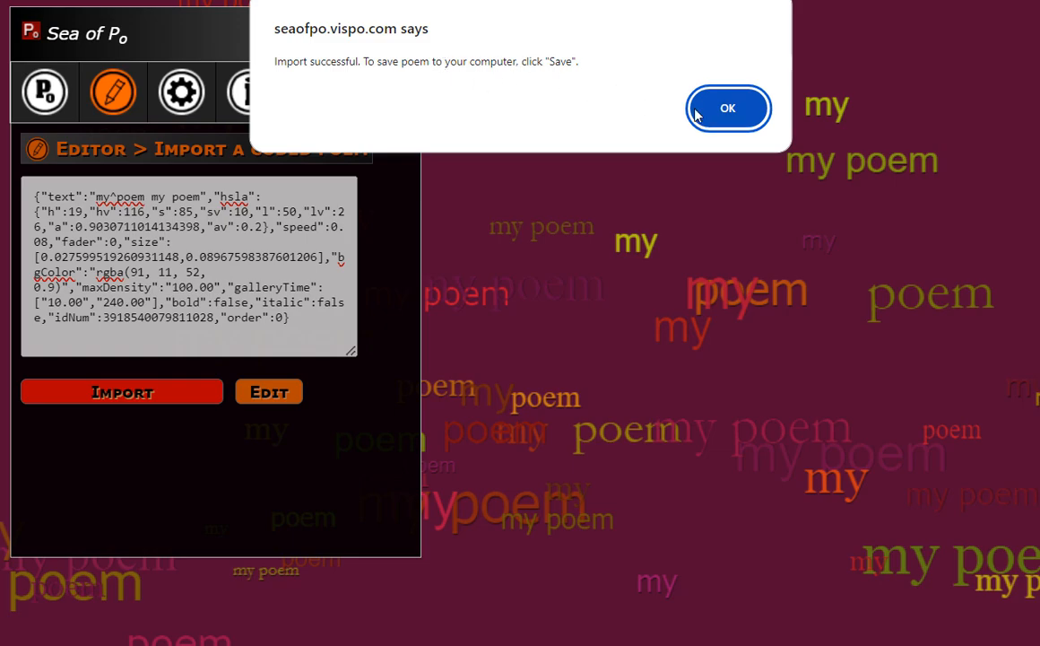
pyautogui.click(727, 115)
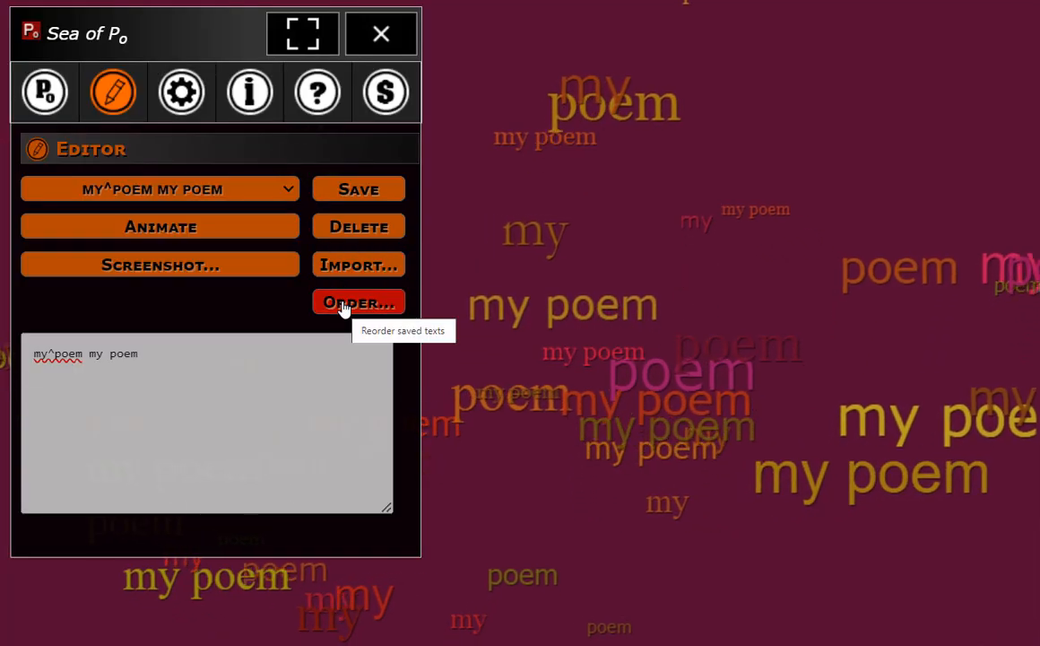
# Move the saved text "o1" and the musical-symbols text up one place each in the saved texts order.
pyautogui.click(342, 306)
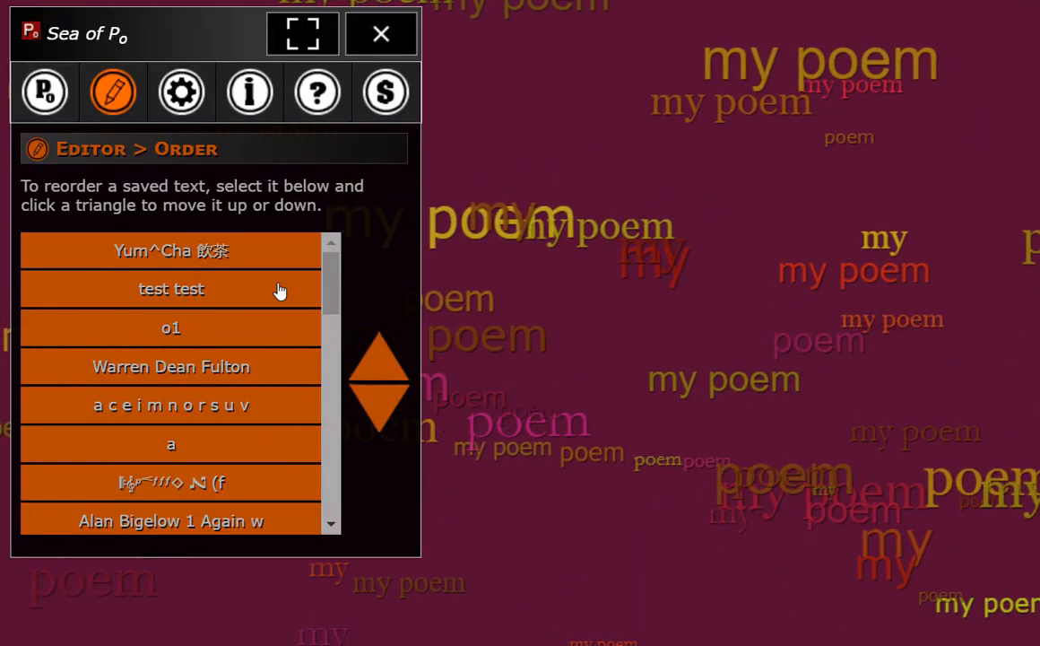
pyautogui.click(184, 334)
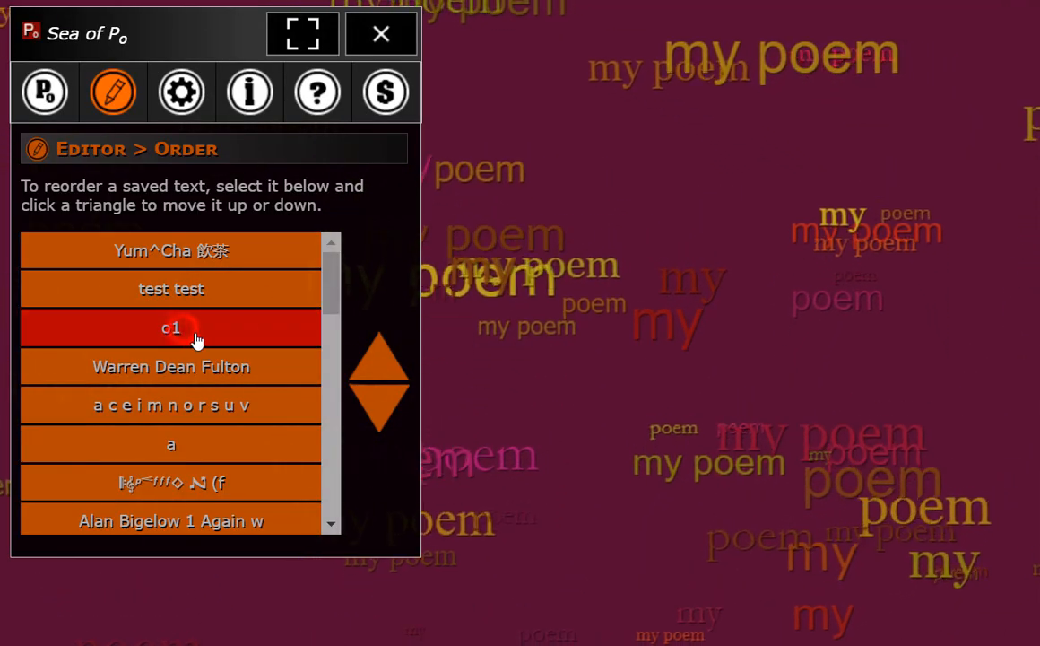
pyautogui.click(378, 372)
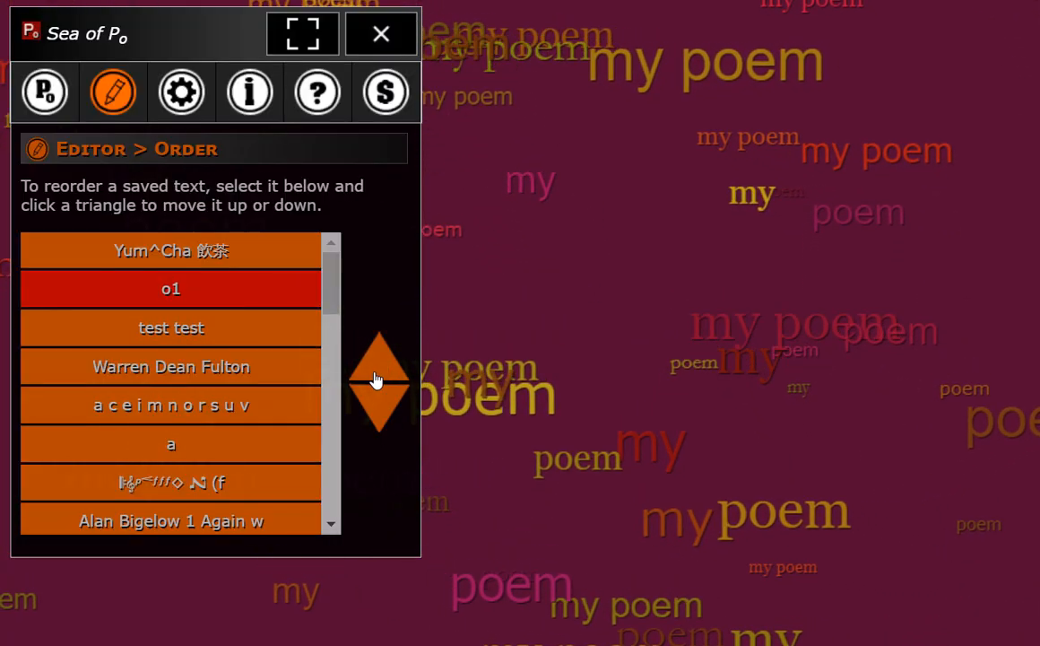
pyautogui.click(199, 488)
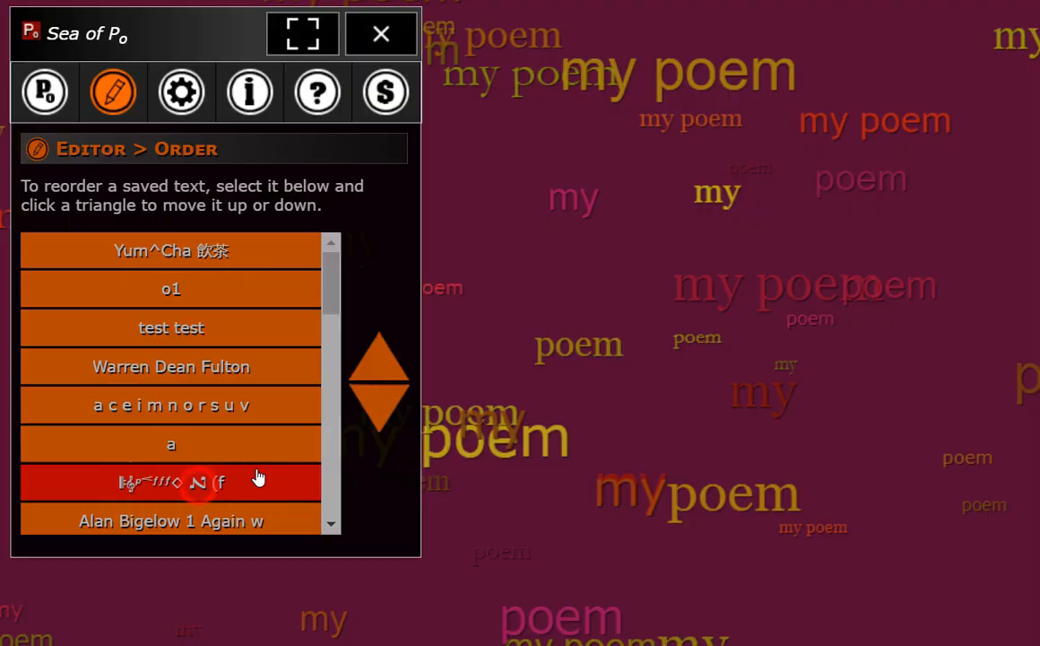
pyautogui.click(376, 370)
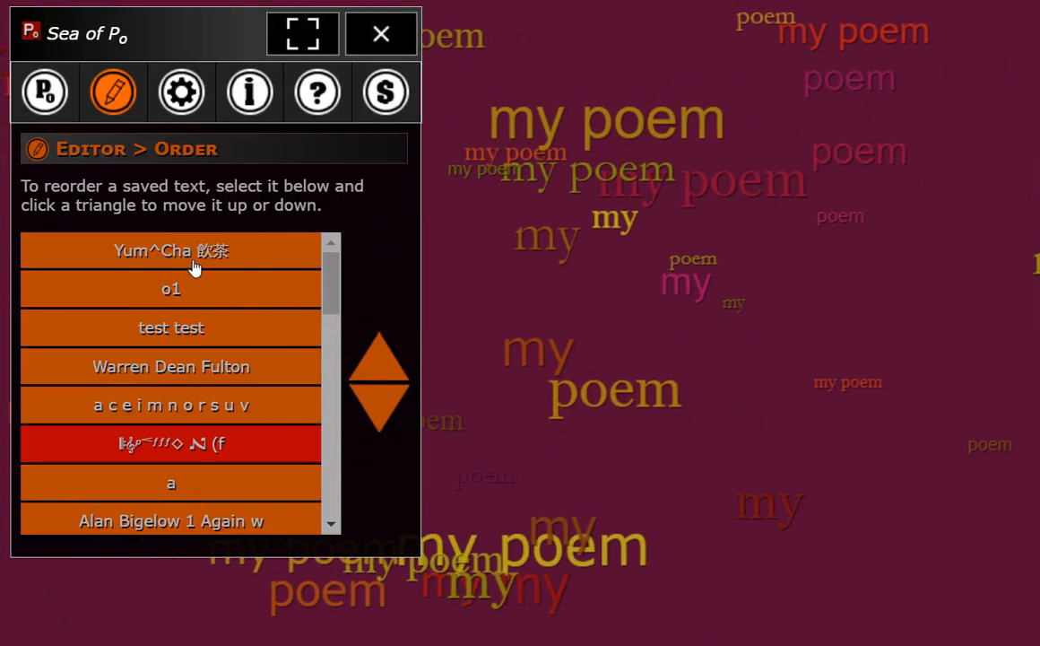
# Return to the editor, open the screenshot settings and set the canvas size to 3000 by 5000 pixels.
pyautogui.click(113, 100)
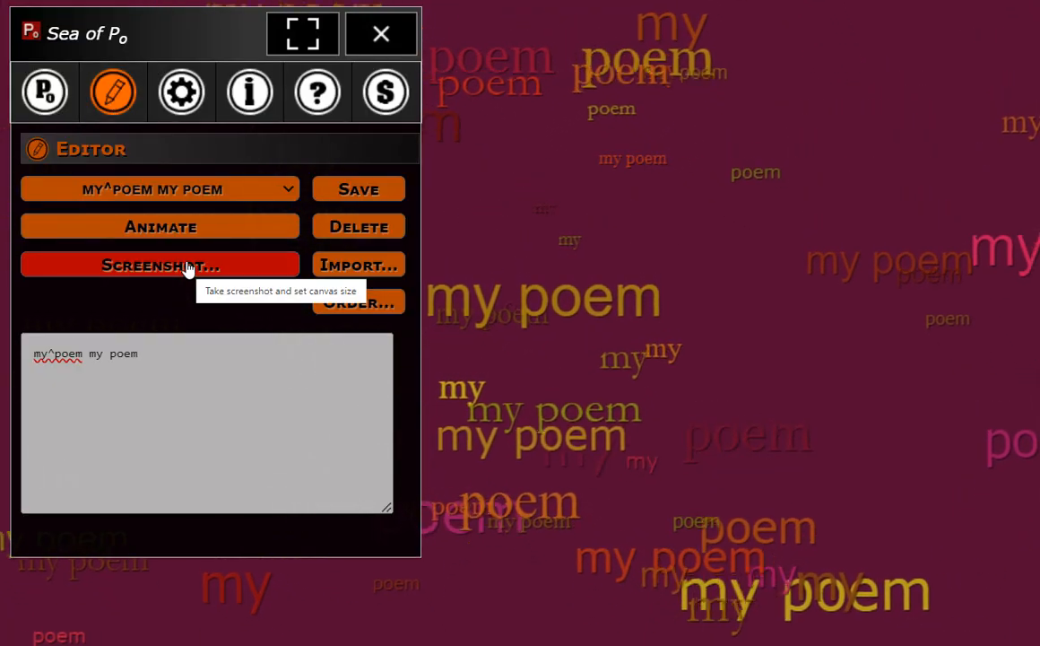
pyautogui.click(187, 266)
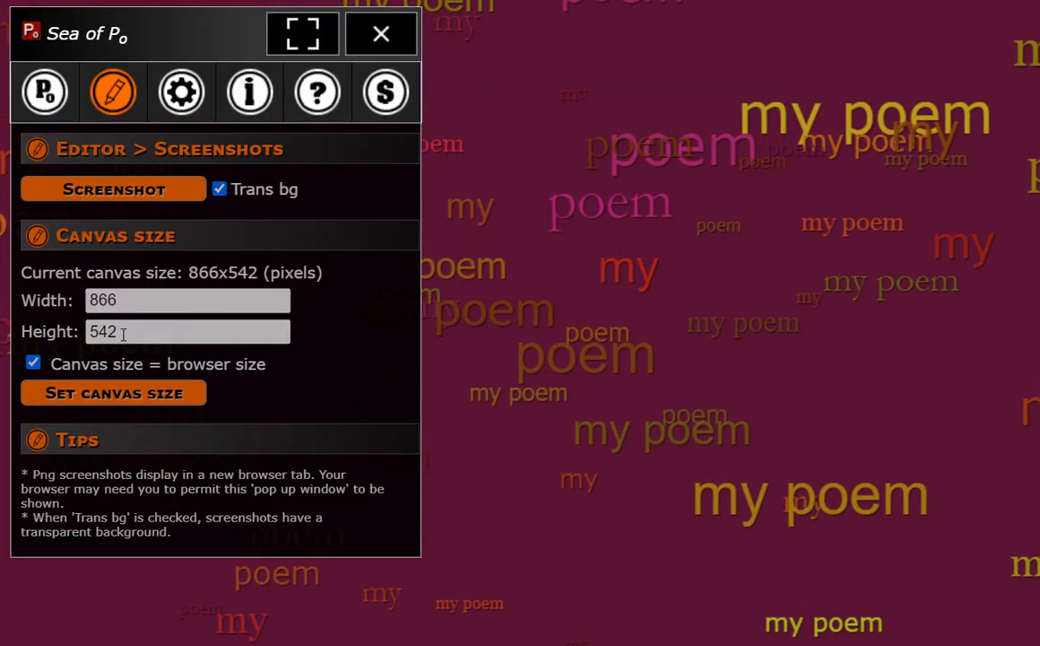
pyautogui.doubleClick(133, 299)
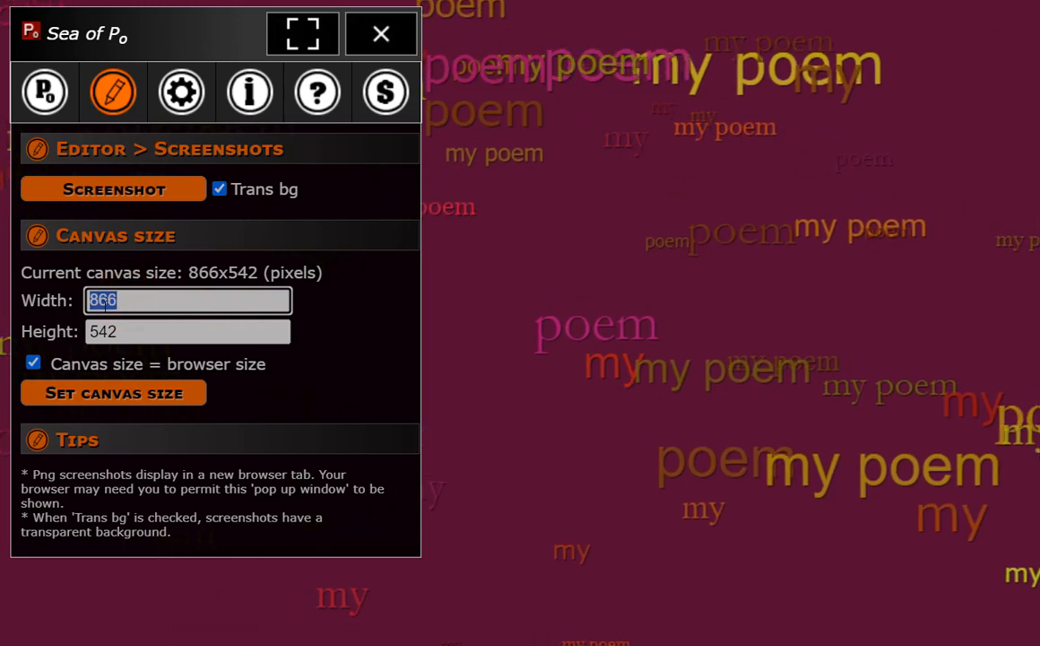
pyautogui.write('3')
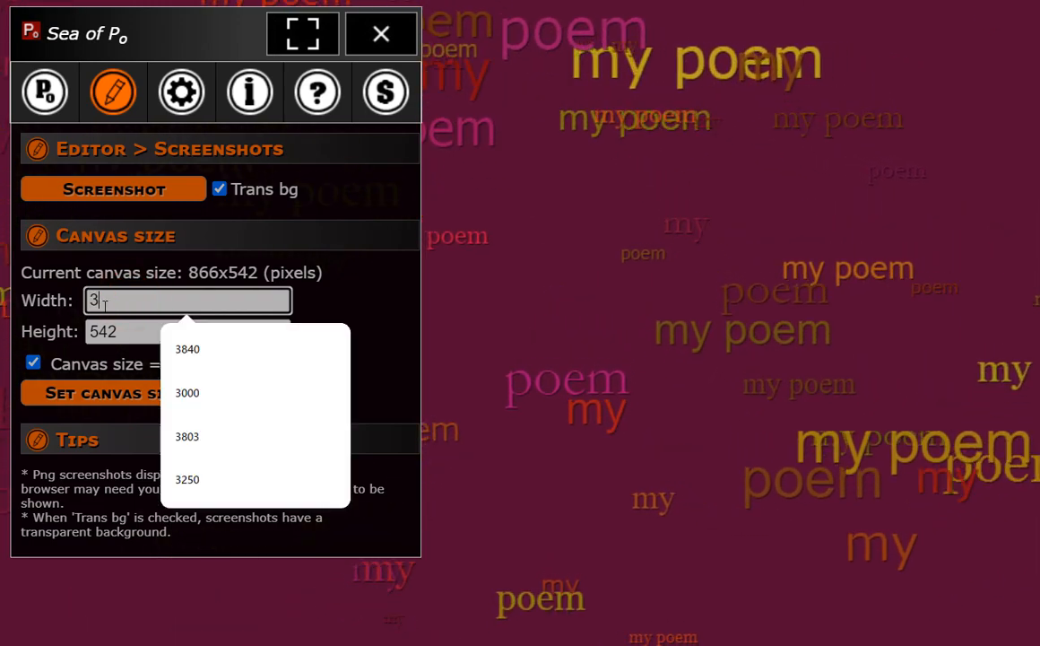
pyautogui.write('000')
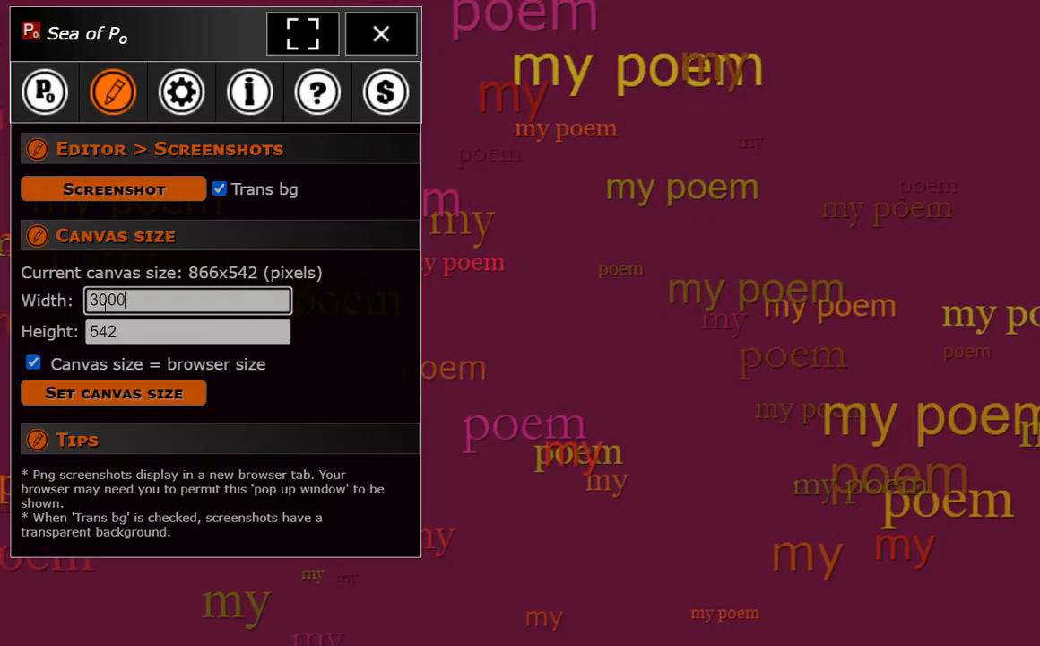
pyautogui.doubleClick(125, 328)
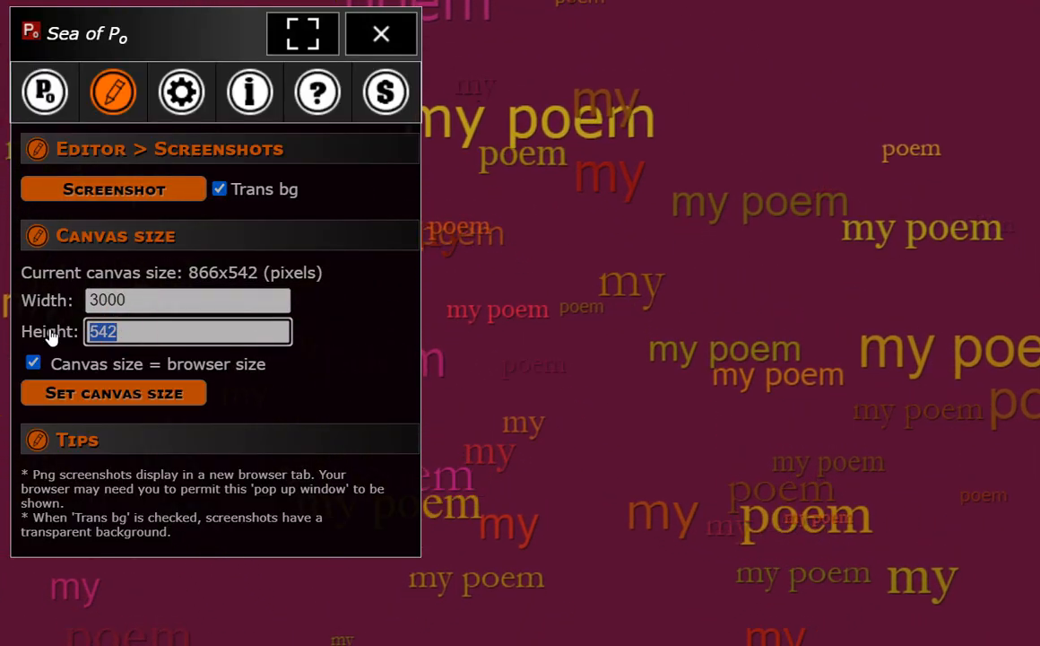
pyautogui.write('5000')
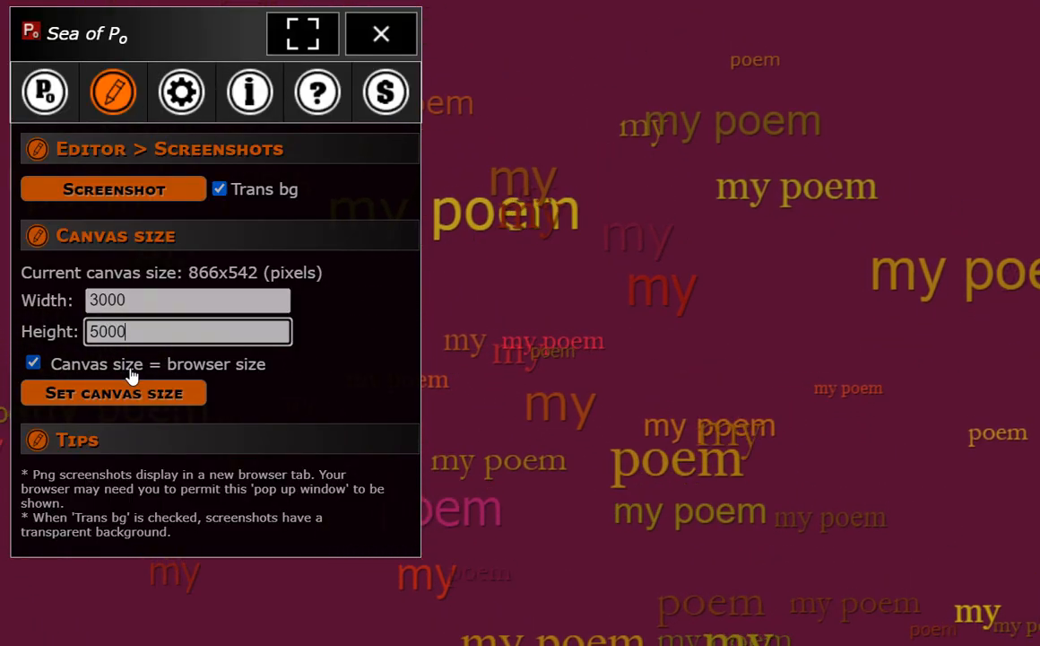
pyautogui.click(115, 394)
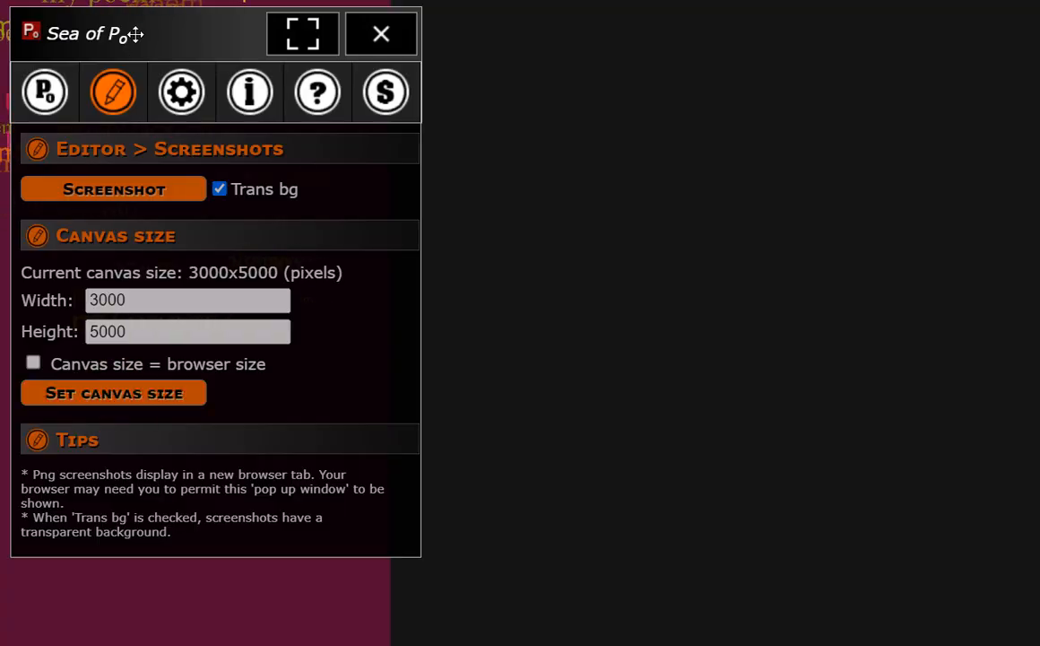
# Move the panel off the poem canvas, take a screenshot with transparent background and open the resulting image's save and copy options.
pyautogui.moveTo(135, 34); pyautogui.dragTo(622, 83)
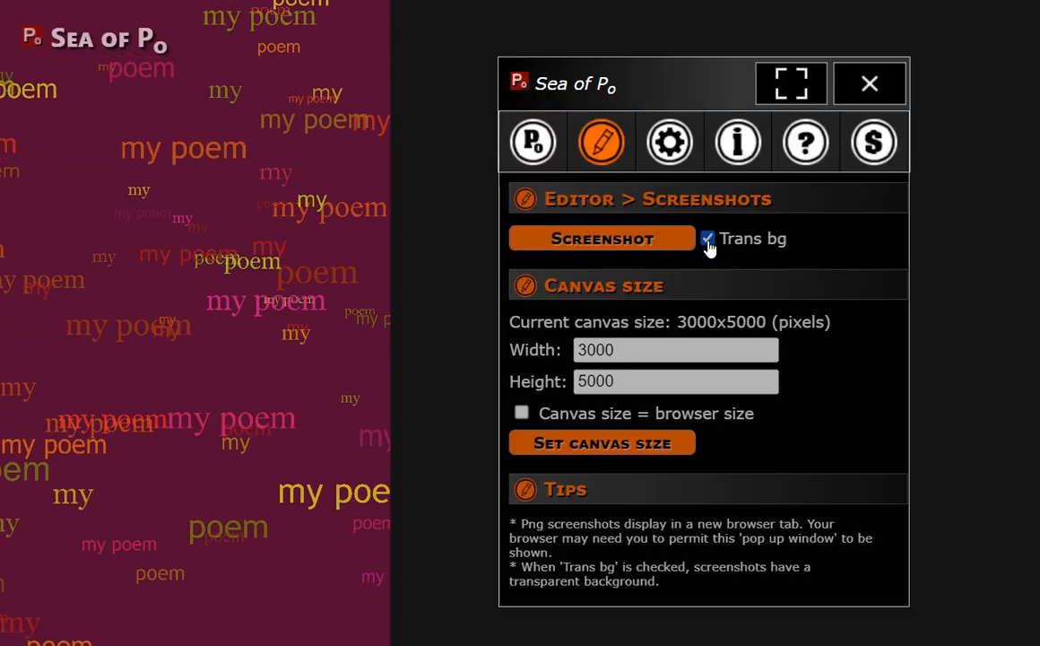
pyautogui.click(592, 247)
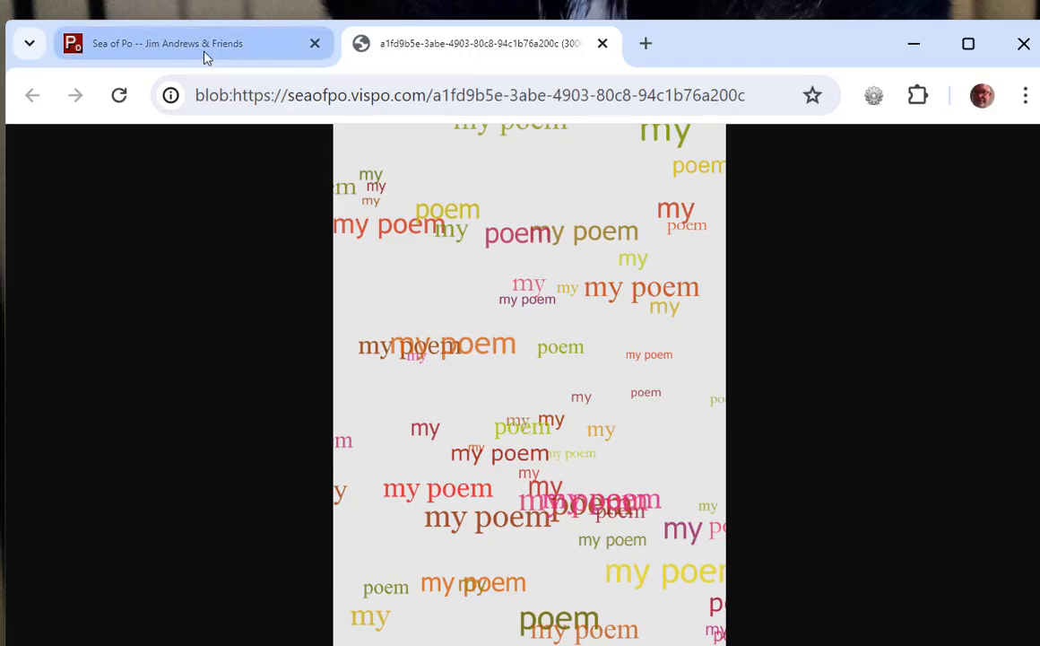
pyautogui.click(168, 49)
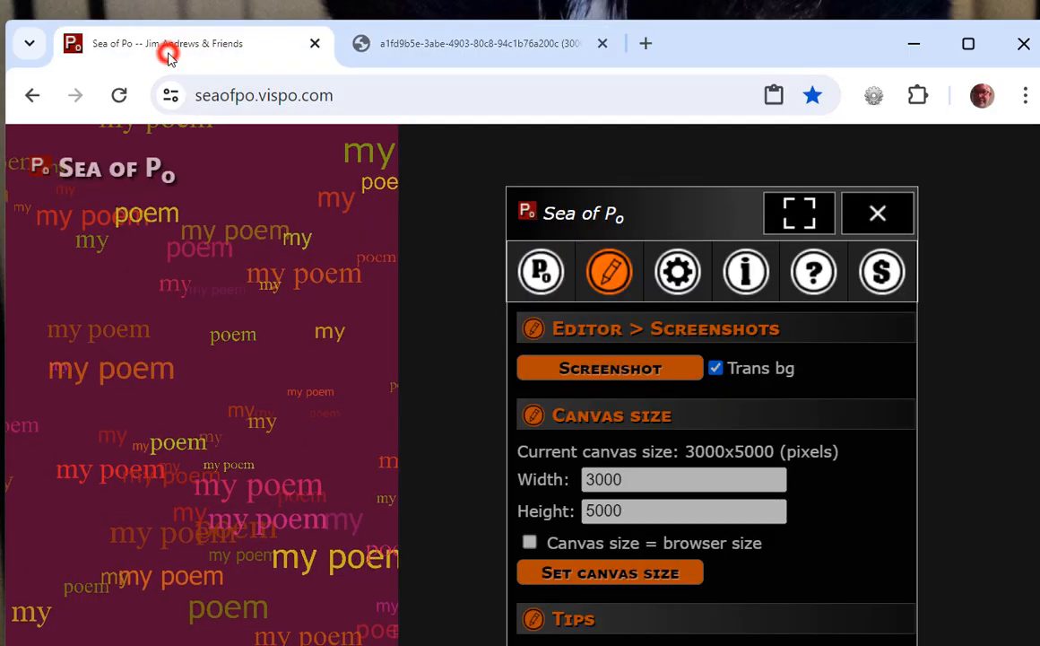
pyautogui.click(443, 45)
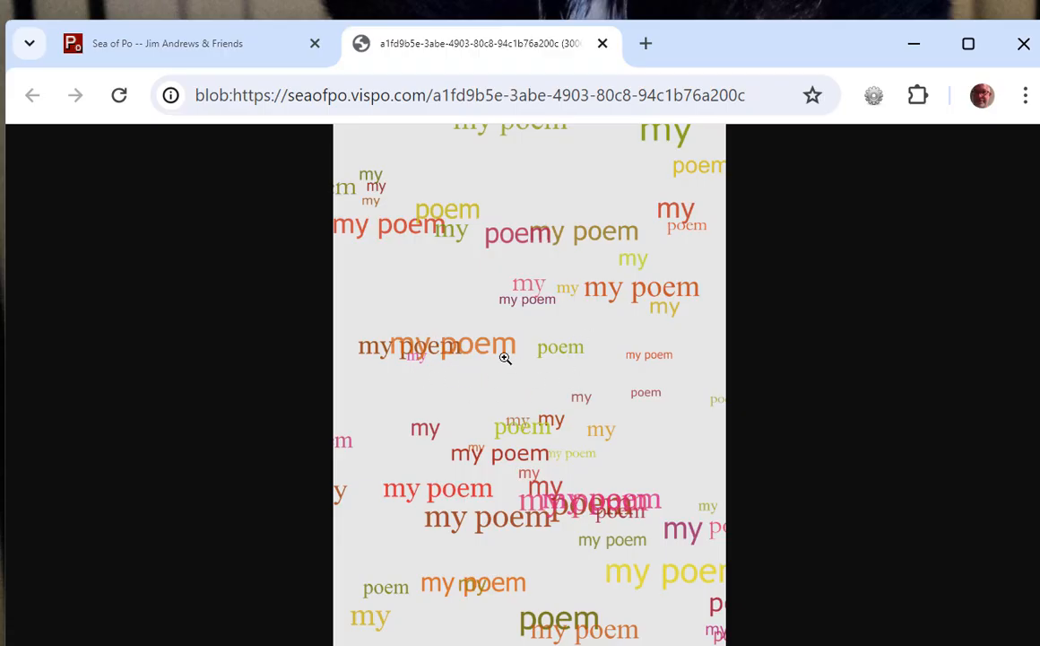
pyautogui.rightClick(504, 288)
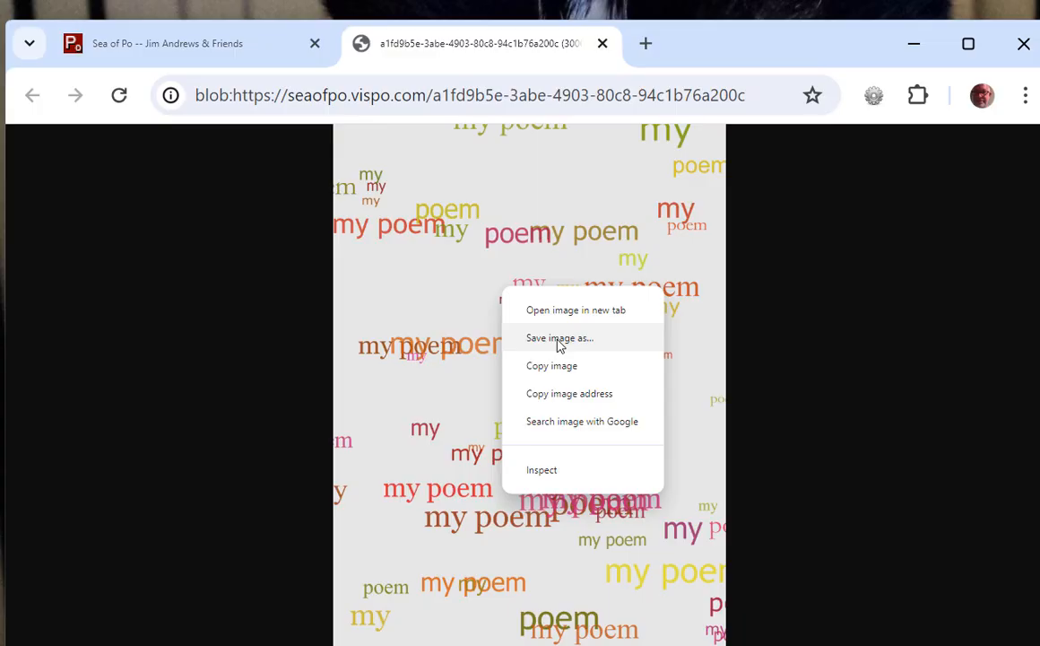
# Close the screenshot image and make the canvas size match the browser size again.
pyautogui.click(602, 44)
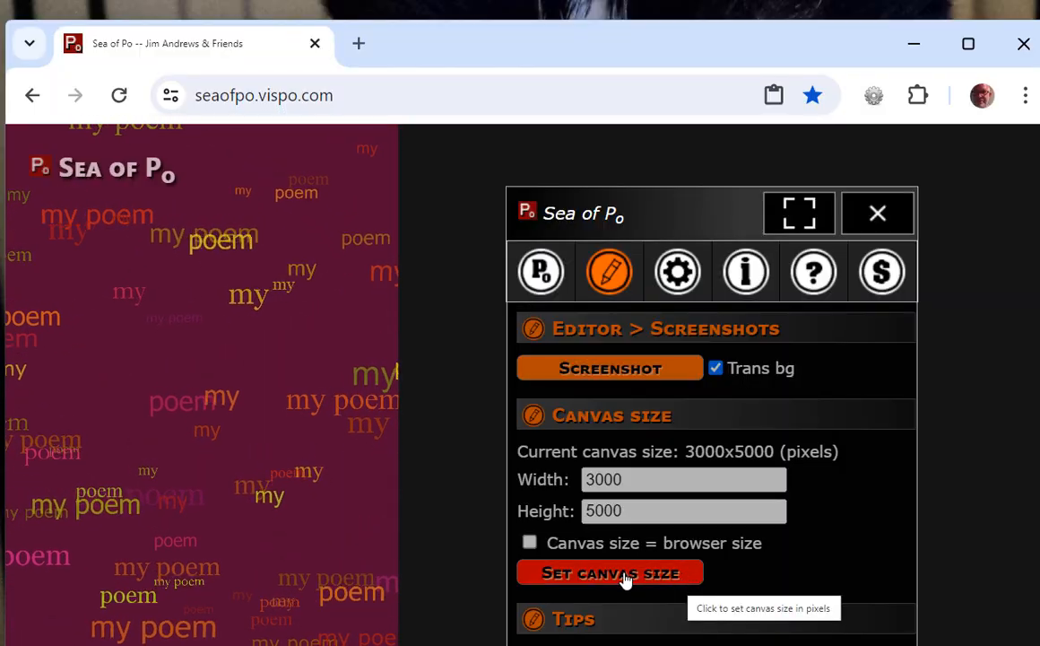
pyautogui.click(530, 545)
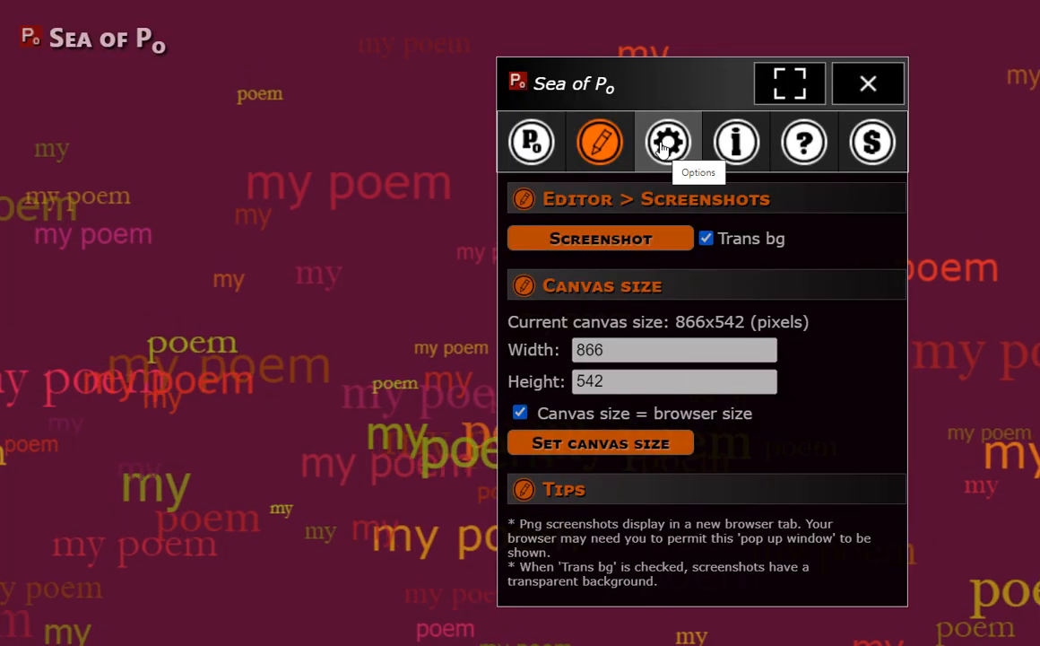
# Open the animation options, raise the maximum text size to 2439 px and move the panel aside.
pyautogui.click(662, 146)
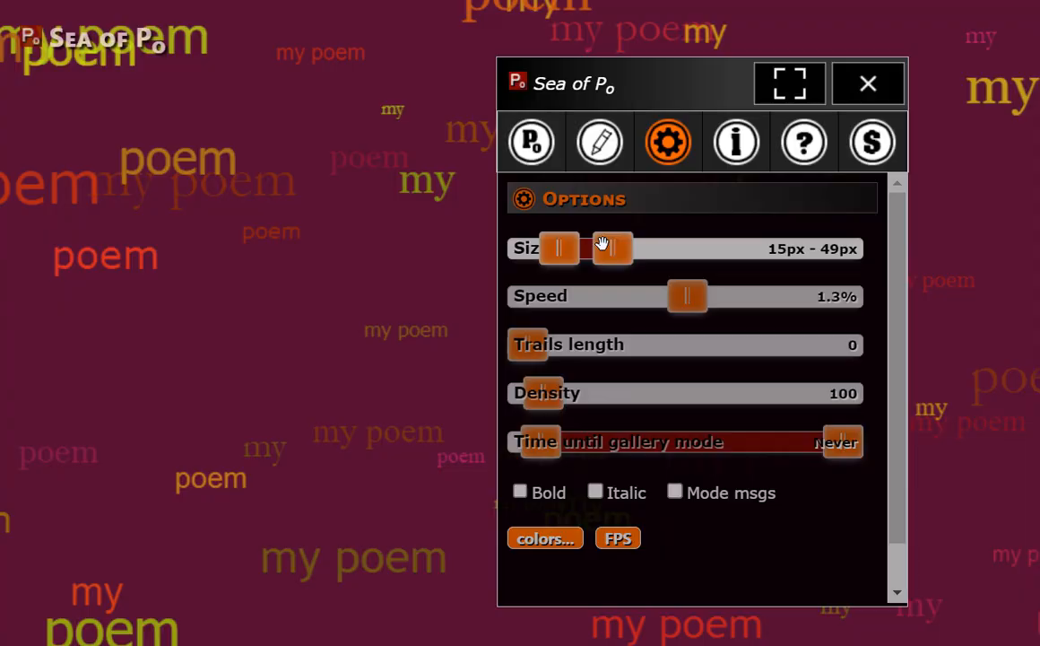
pyautogui.moveTo(610, 248); pyautogui.dragTo(647, 255)
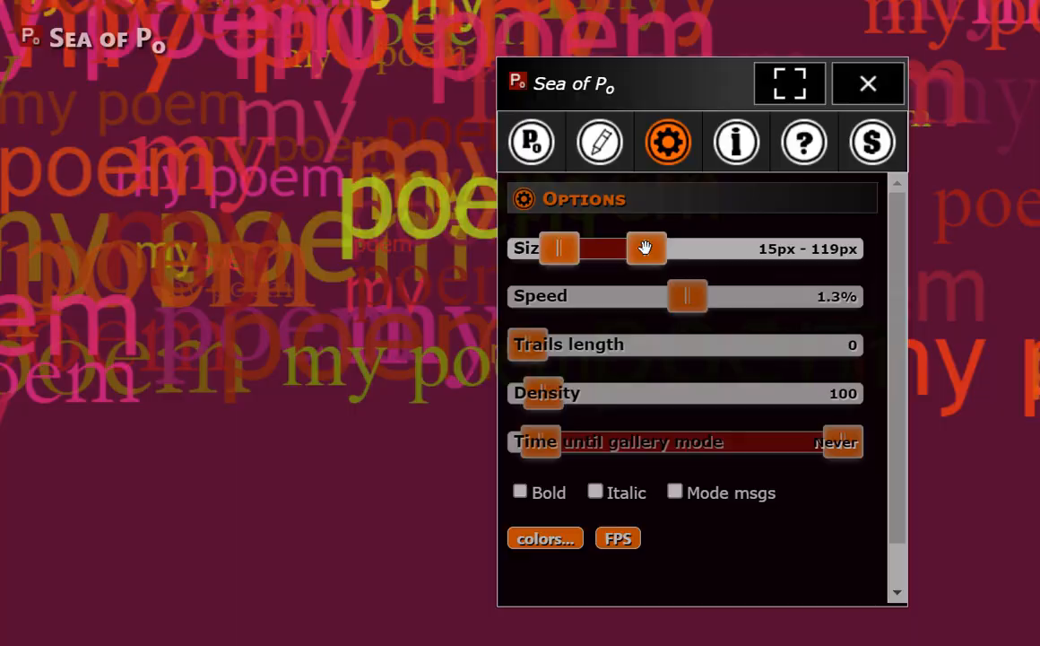
pyautogui.moveTo(645, 248); pyautogui.dragTo(856, 255)
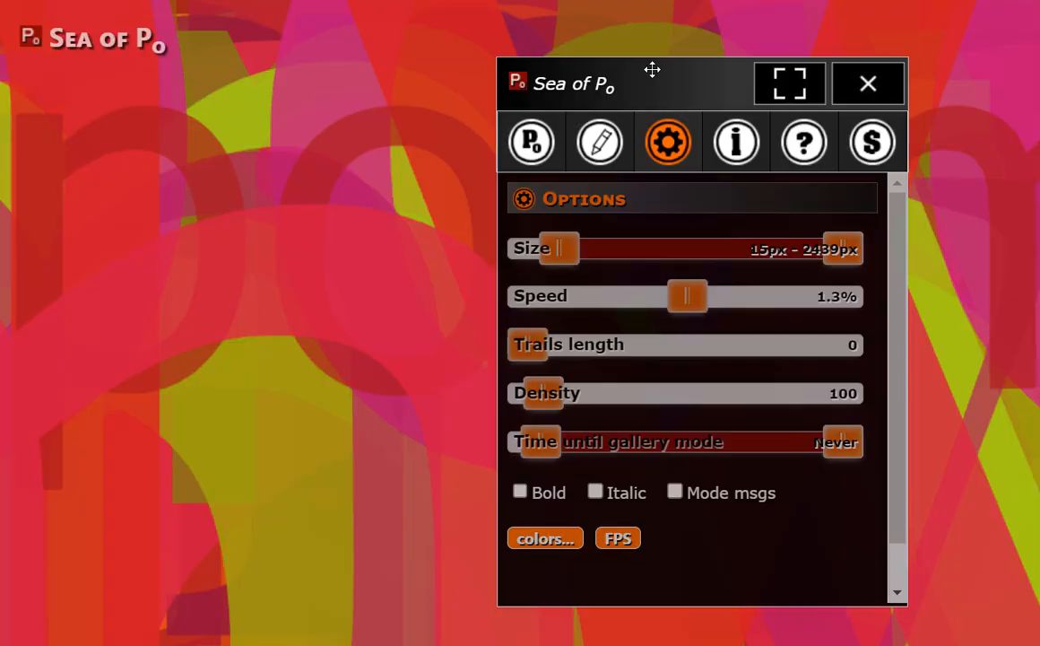
pyautogui.moveTo(641, 77); pyautogui.dragTo(361, 42)
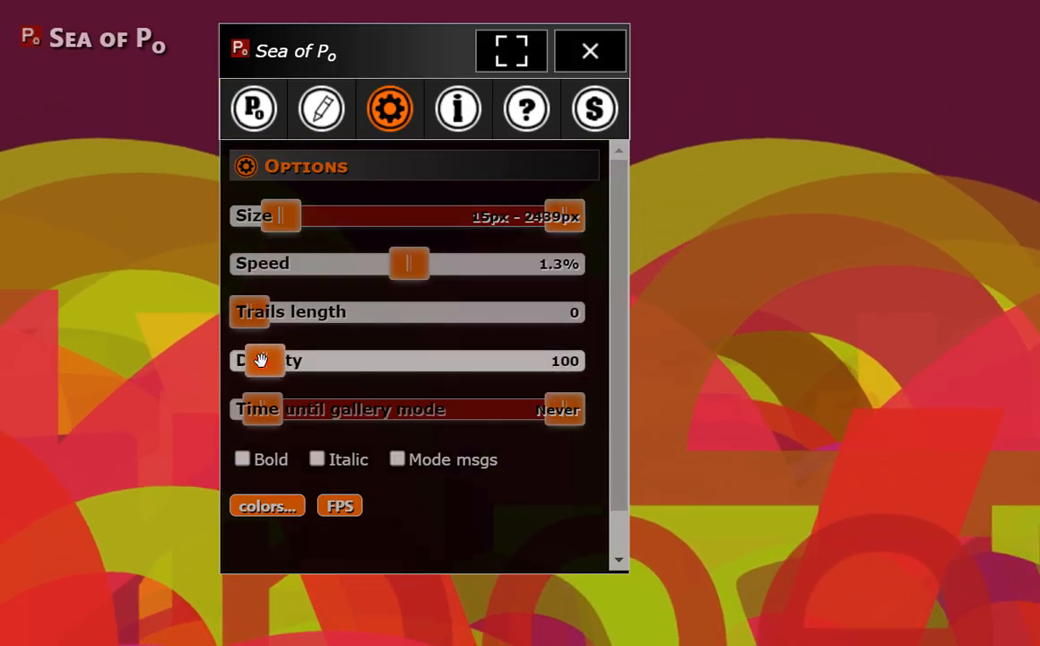
# Lower the text density to 3 and raise the minimum text size to 2439 px.
pyautogui.moveTo(262, 360); pyautogui.dragTo(243, 370)
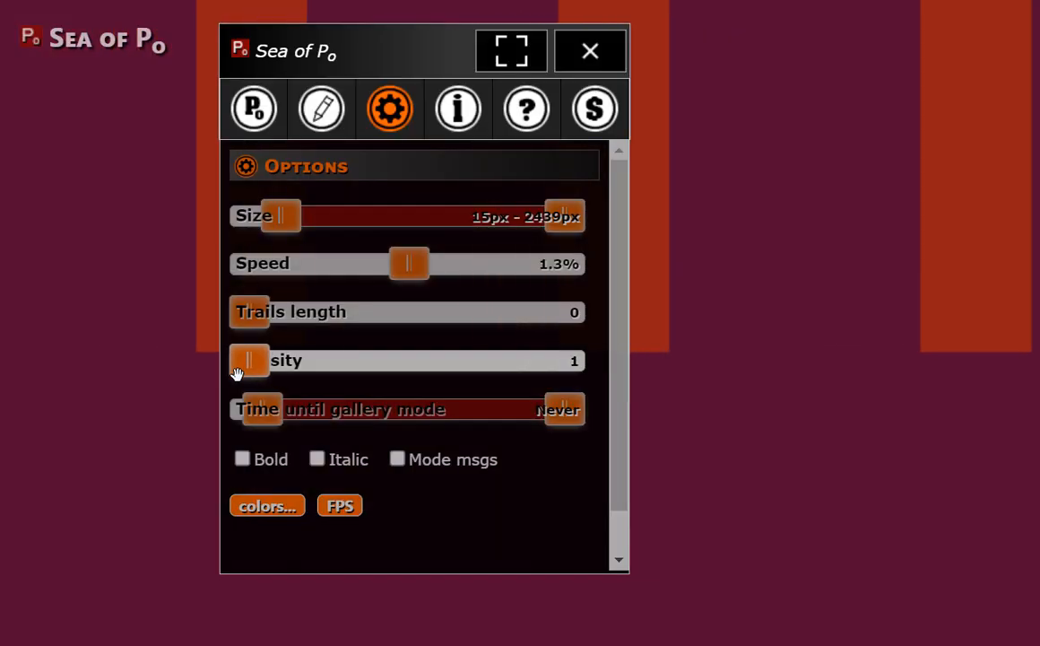
pyautogui.click(237, 373)
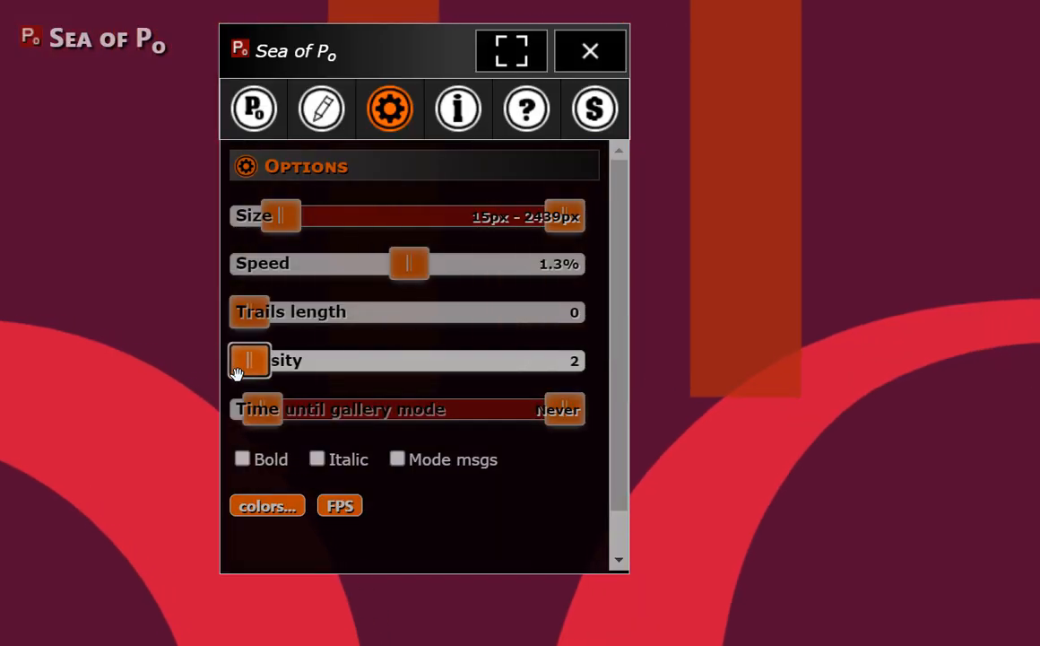
pyautogui.press('Right')
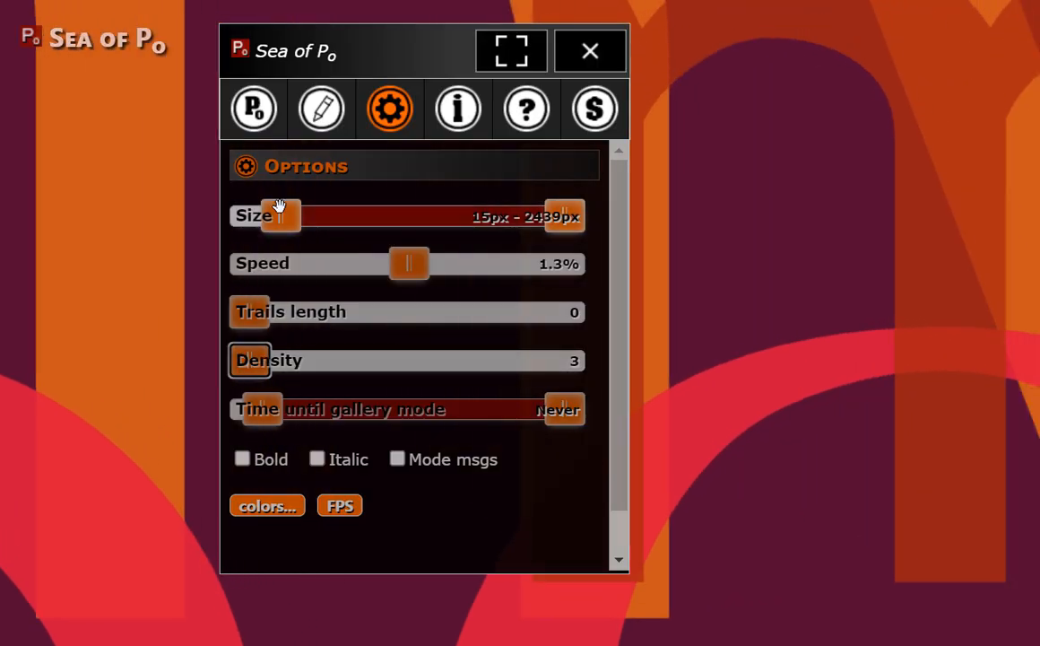
pyautogui.click(282, 215)
pyautogui.moveTo(282, 215); pyautogui.dragTo(568, 222)
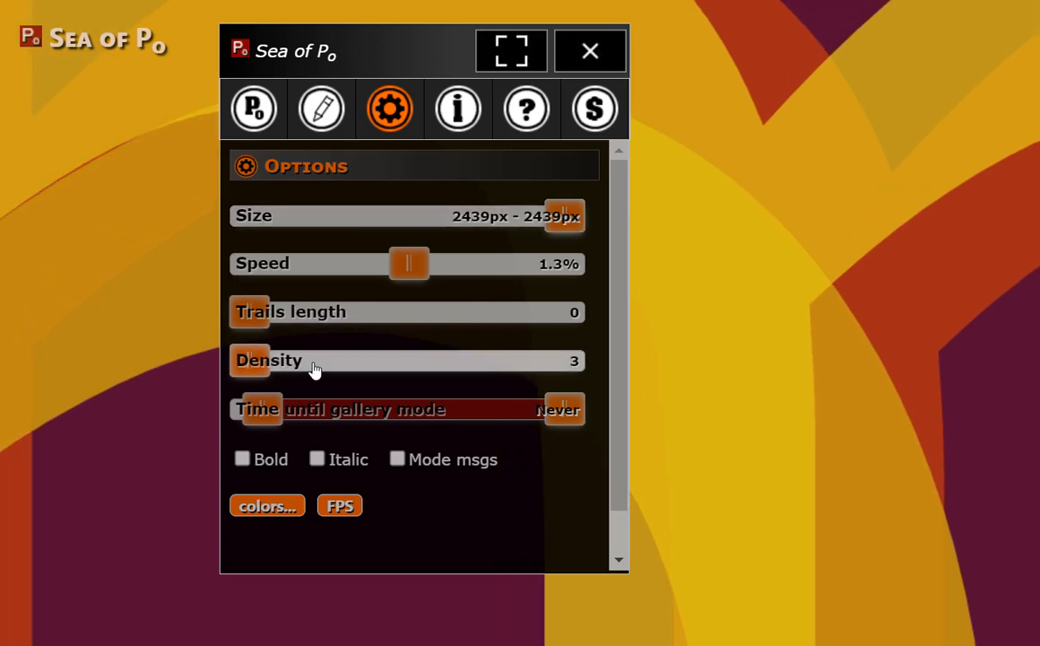
# Reduce the text density to 1.
pyautogui.click(252, 358)
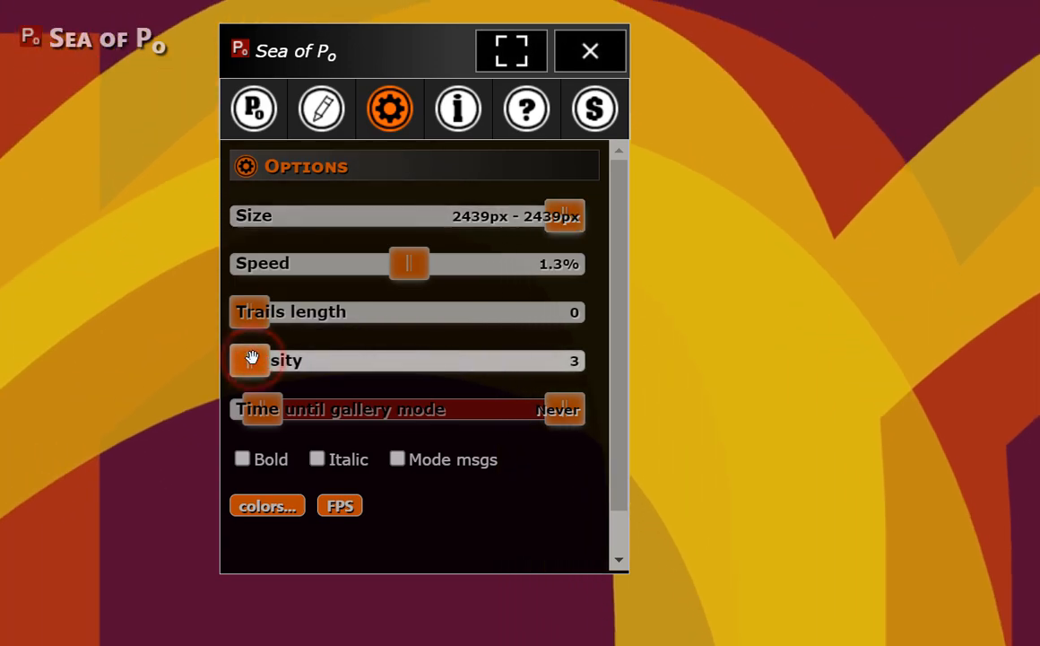
pyautogui.press('Left')
pyautogui.press('Left')
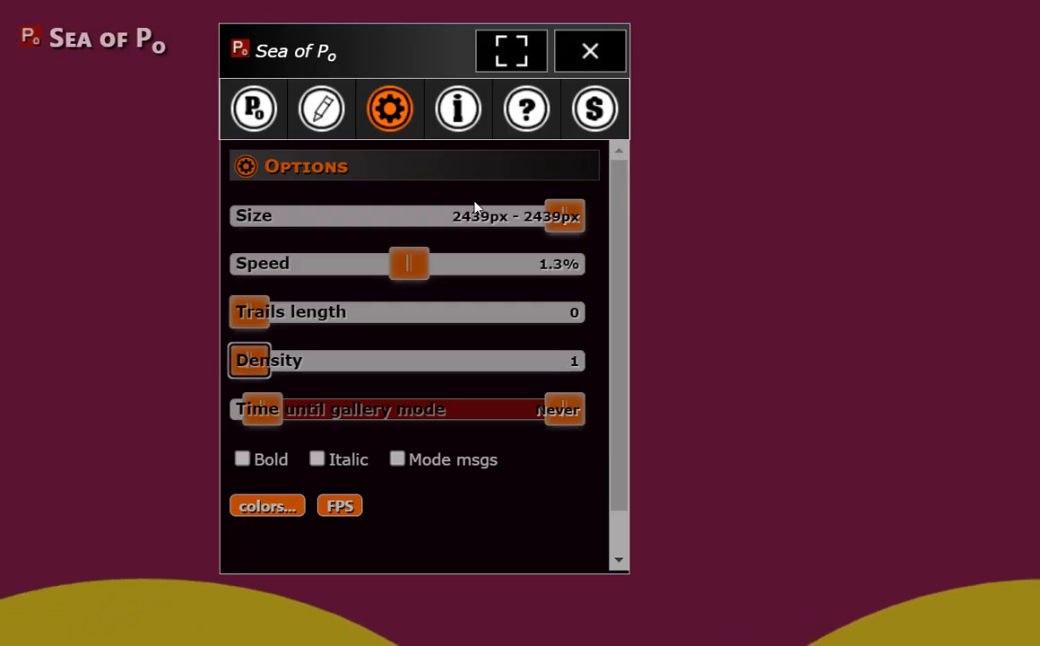
# Set the text size range to 16 px minimum and 111 px maximum.
pyautogui.moveTo(552, 212); pyautogui.dragTo(371, 223)
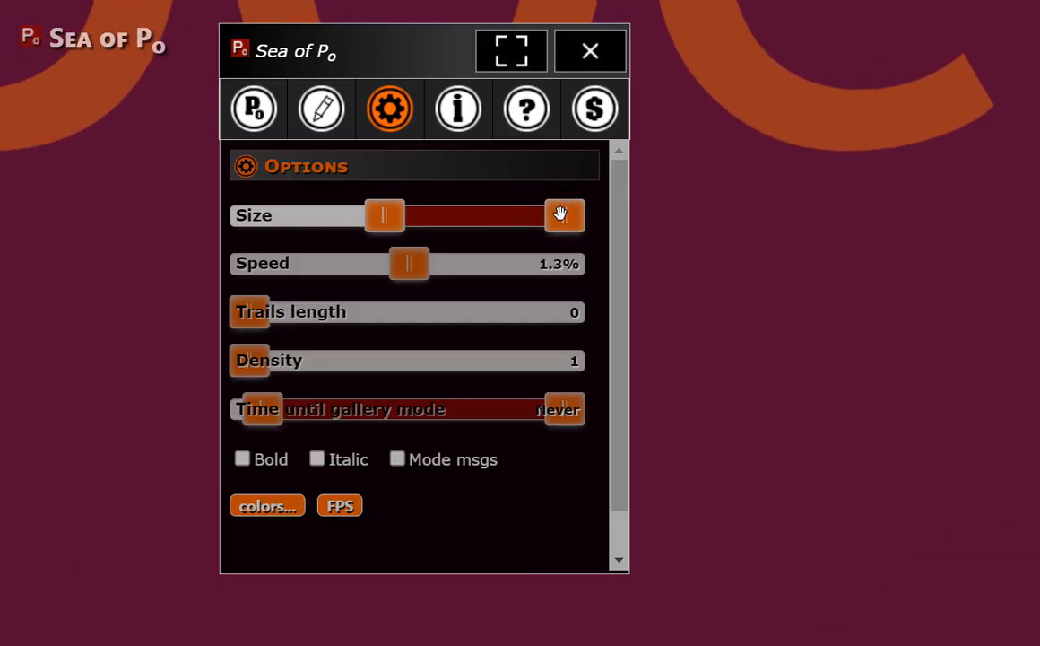
pyautogui.moveTo(564, 214); pyautogui.dragTo(448, 229)
pyautogui.moveTo(383, 209); pyautogui.dragTo(287, 219)
pyautogui.moveTo(408, 233); pyautogui.dragTo(367, 225)
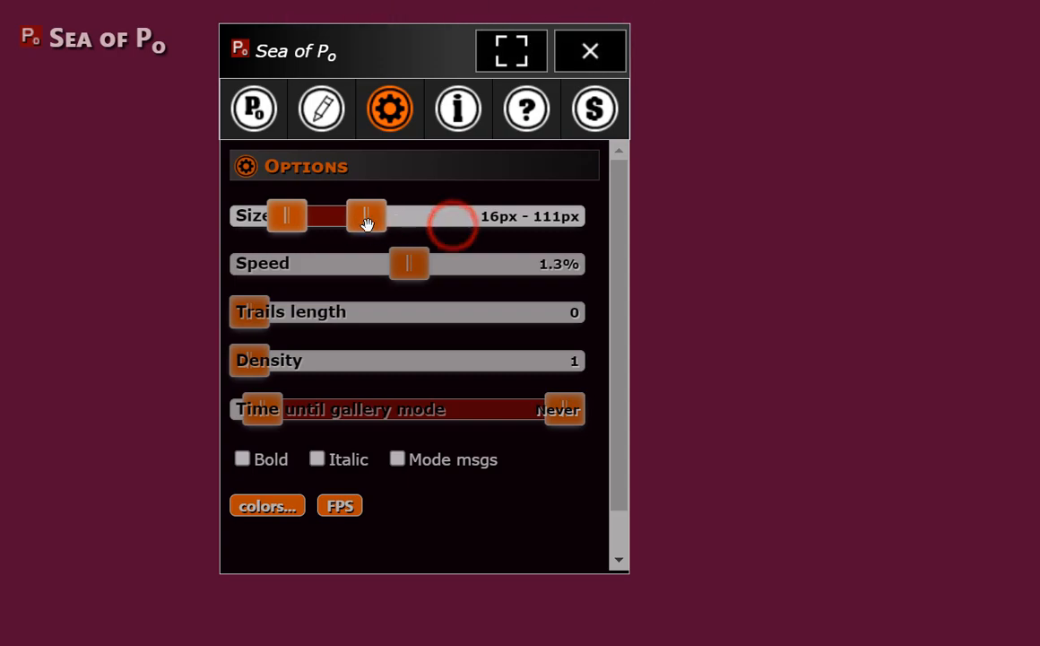
# Try high and low text densities, then set the density to 155.
pyautogui.click(536, 366)
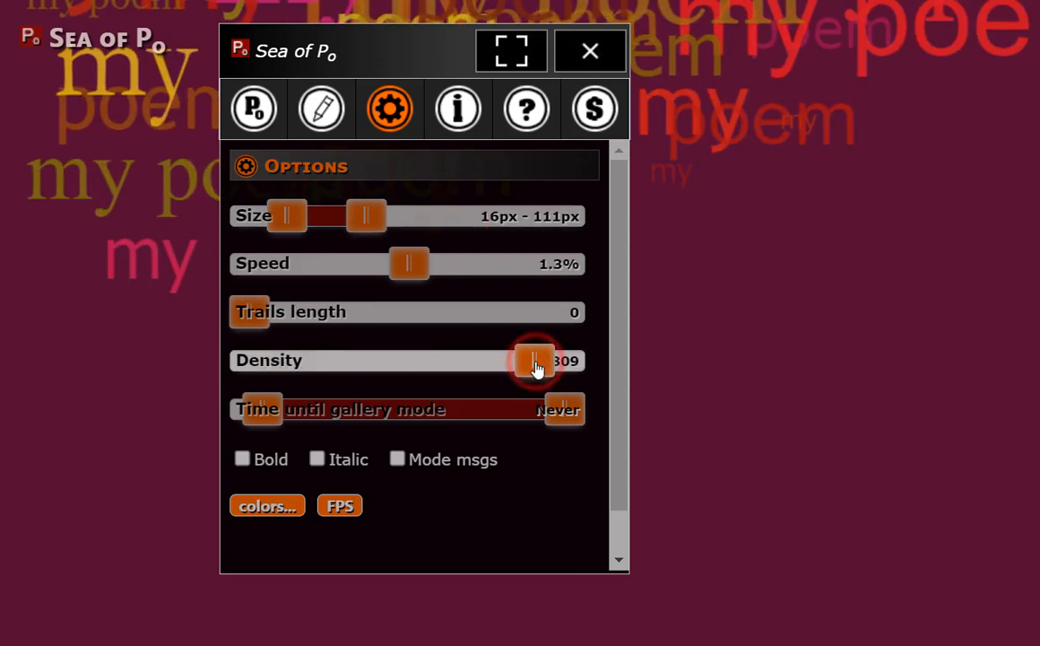
pyautogui.moveTo(536, 365); pyautogui.dragTo(253, 371)
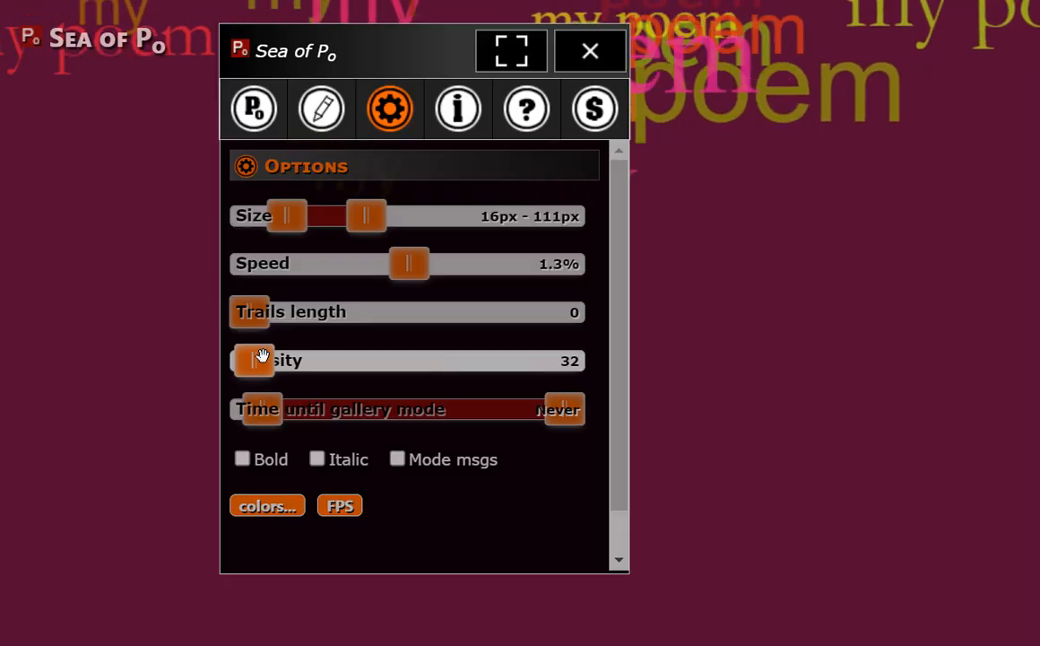
pyautogui.moveTo(256, 358); pyautogui.dragTo(274, 359)
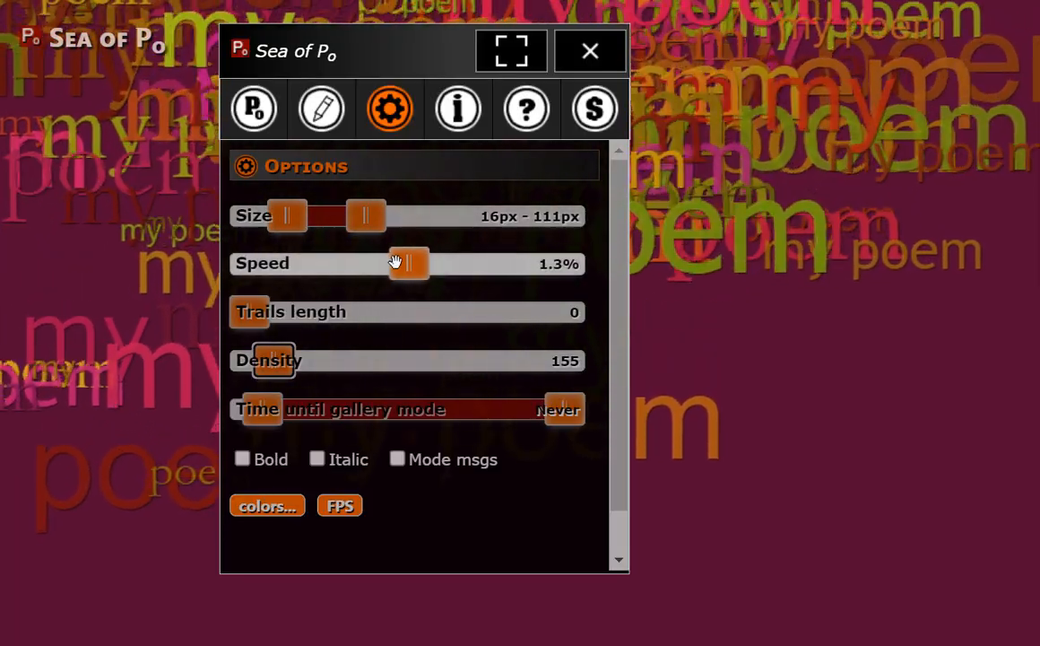
# Set the animation speed to -6.0%, the trails length to 1 and the density to 17.
pyautogui.moveTo(400, 262); pyautogui.dragTo(424, 264)
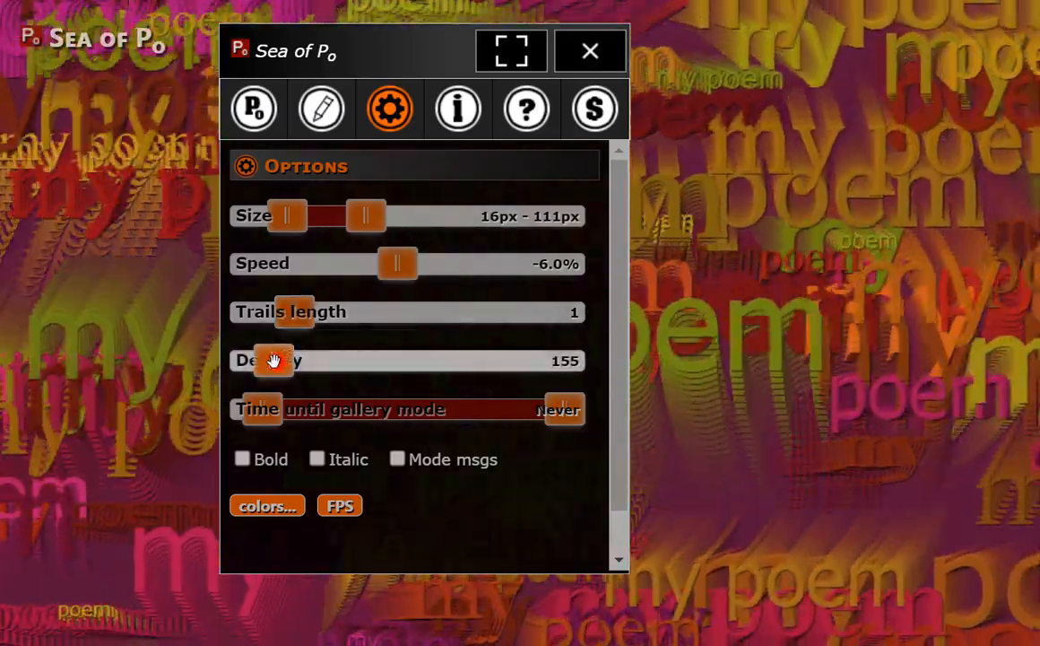
pyautogui.moveTo(273, 361); pyautogui.dragTo(269, 362)
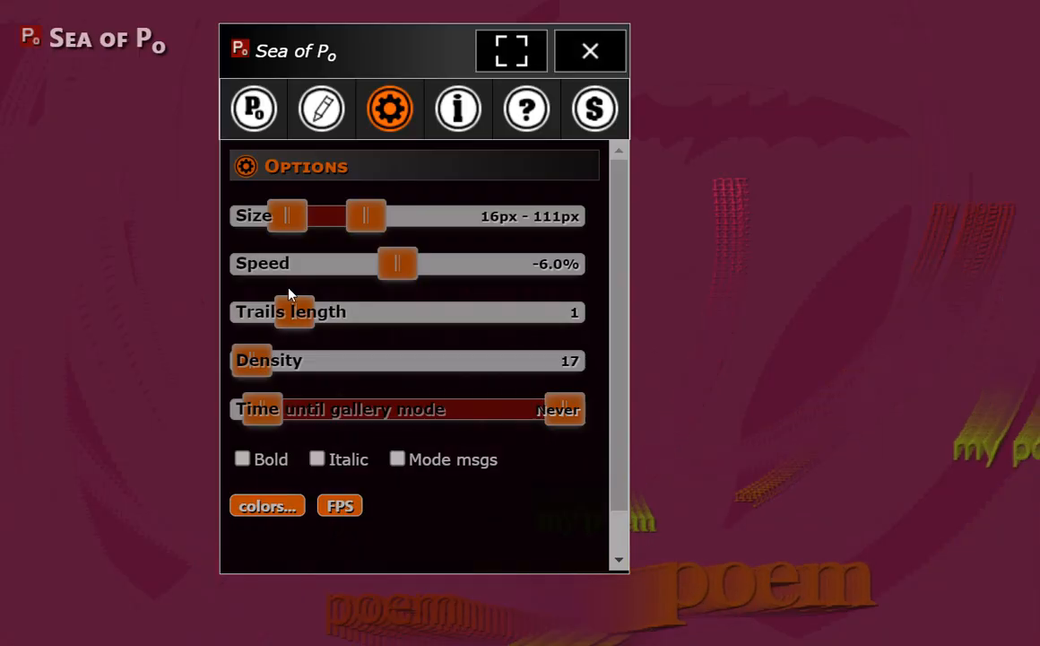
# Set the trails length to 7 and the text density to 2000.
pyautogui.moveTo(299, 311); pyautogui.dragTo(327, 311)
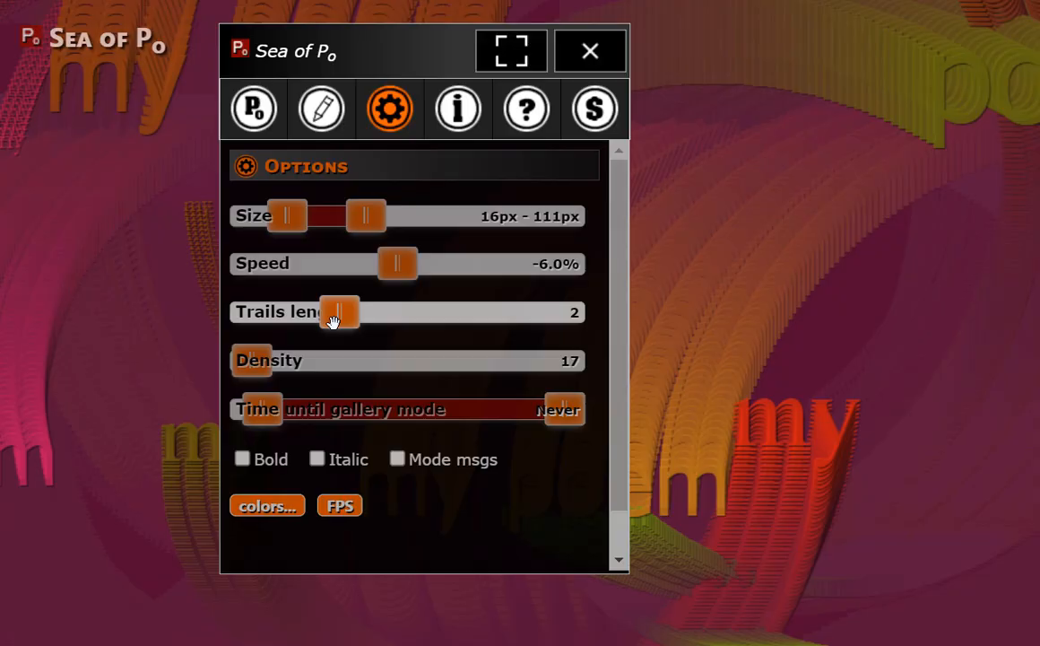
pyautogui.moveTo(340, 314); pyautogui.dragTo(581, 320)
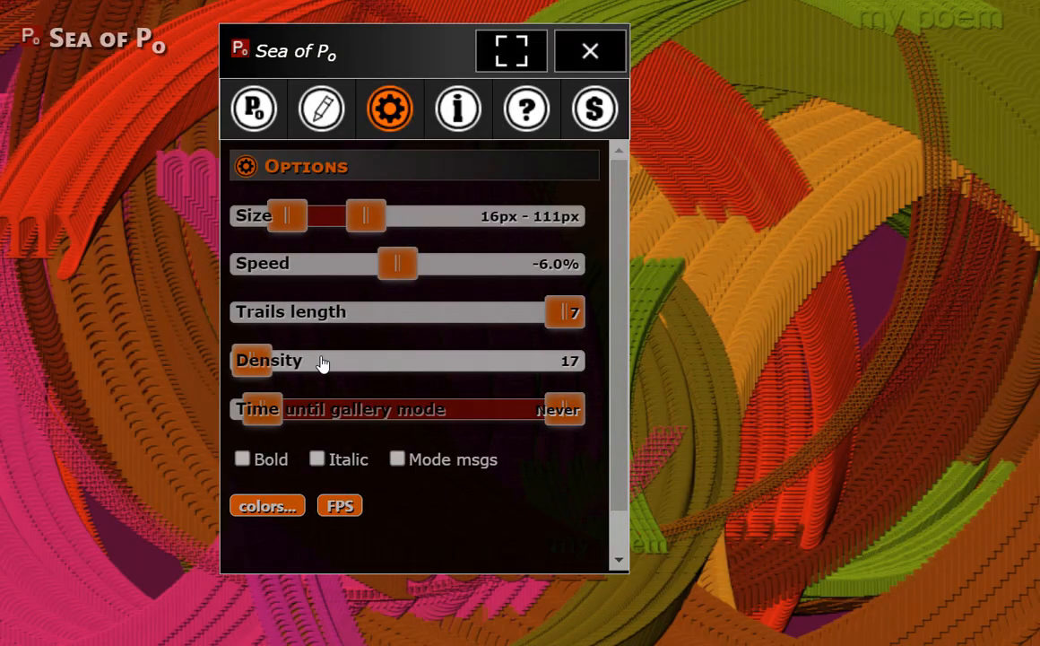
pyautogui.click(255, 361)
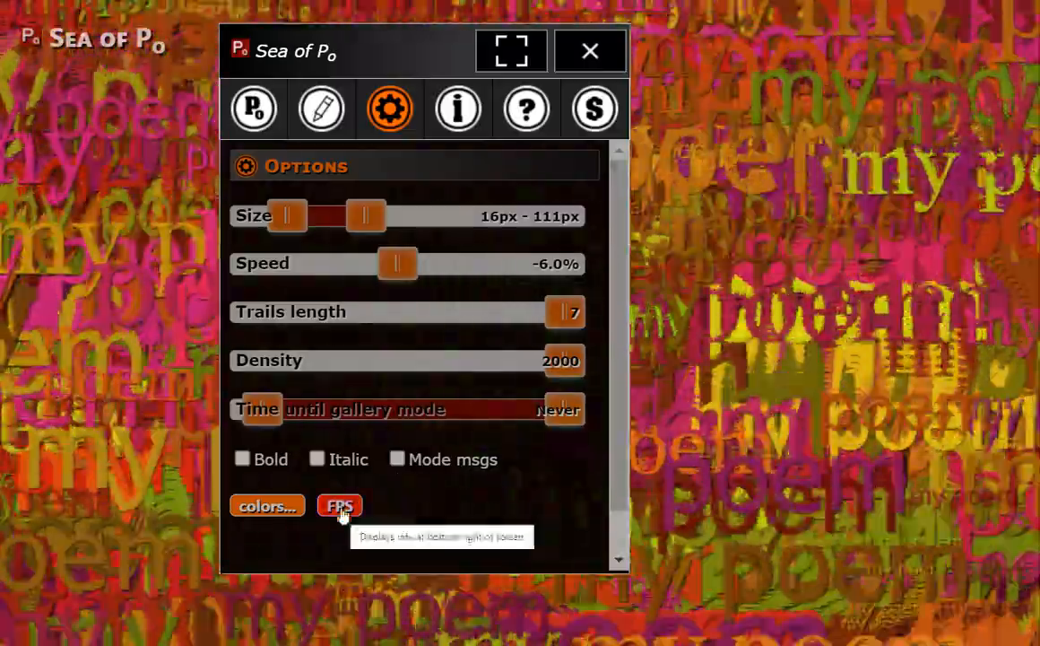
# Show the FPS display and raise the maximum text size to 2439 px.
pyautogui.click(341, 508)
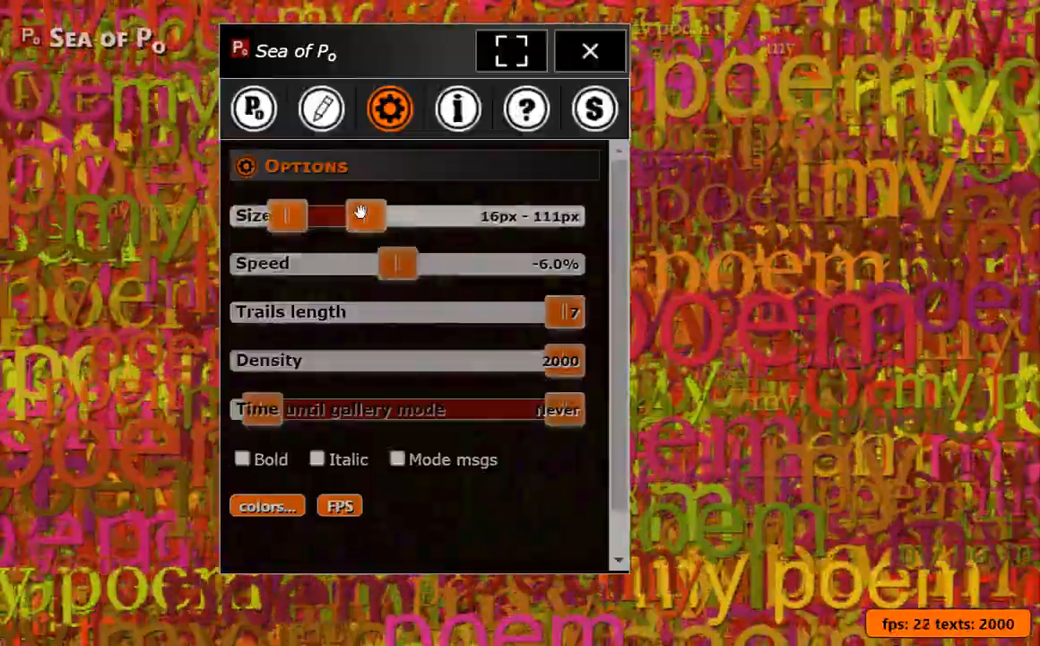
pyautogui.moveTo(361, 211); pyautogui.dragTo(553, 219)
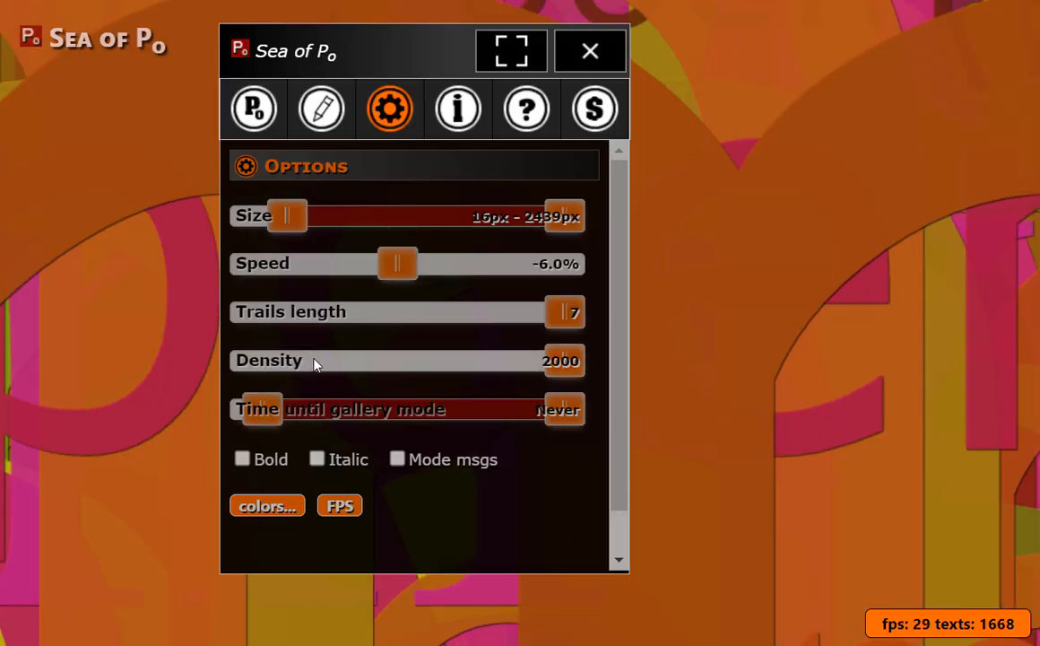
# Set the text density to 69 and enable bold text.
pyautogui.click(561, 360)
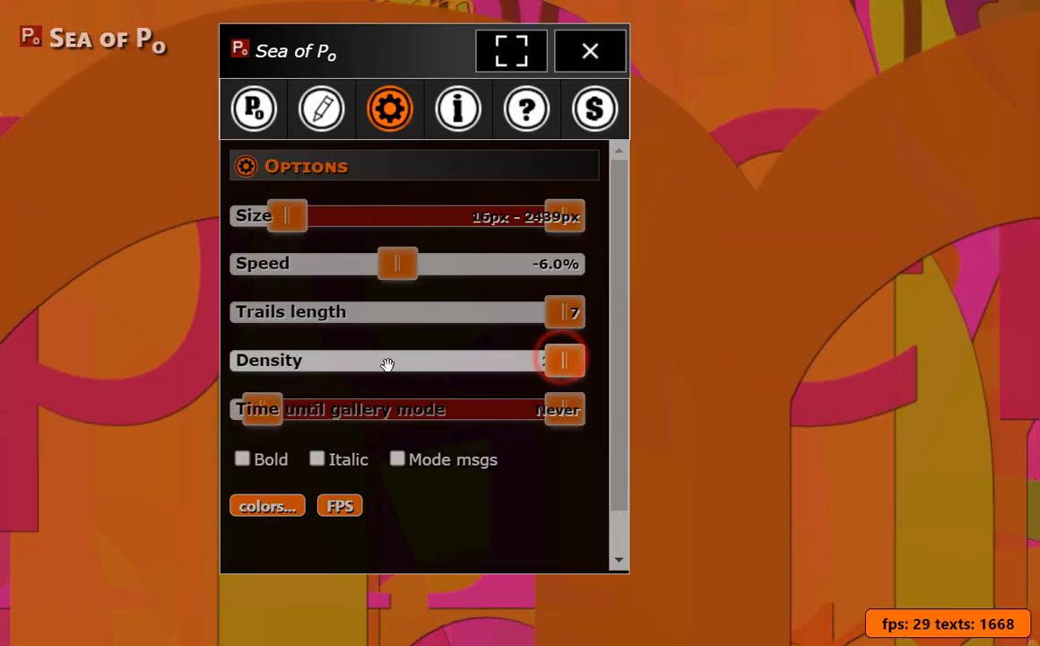
pyautogui.moveTo(388, 363); pyautogui.dragTo(257, 362)
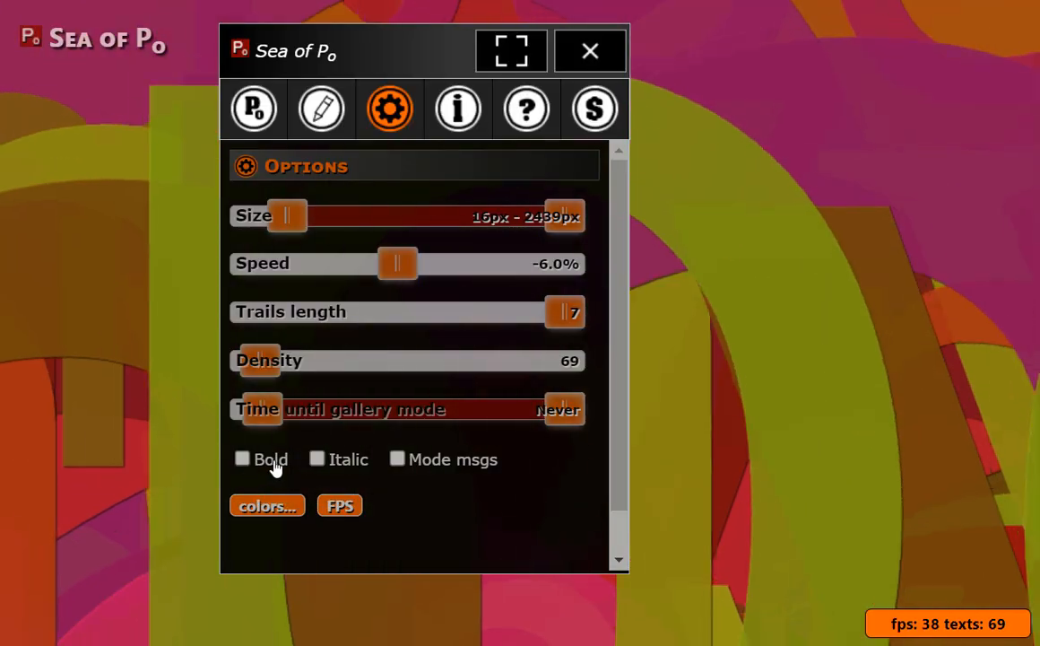
pyautogui.click(246, 461)
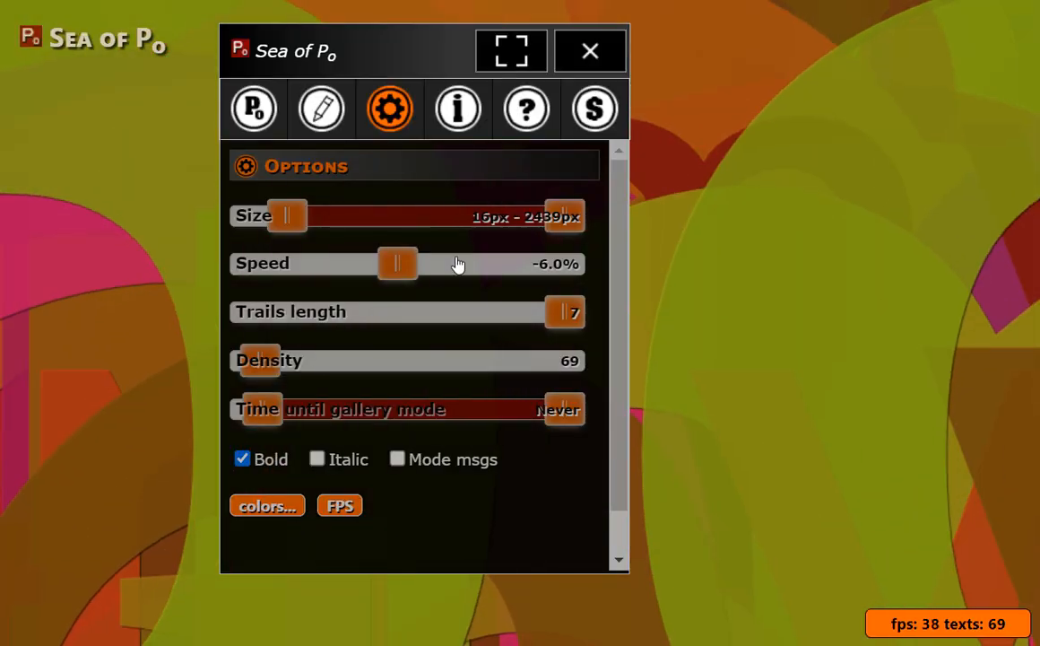
# Set the maximum text size to 53 px and the trails length to 0.
pyautogui.moveTo(559, 216); pyautogui.dragTo(313, 219)
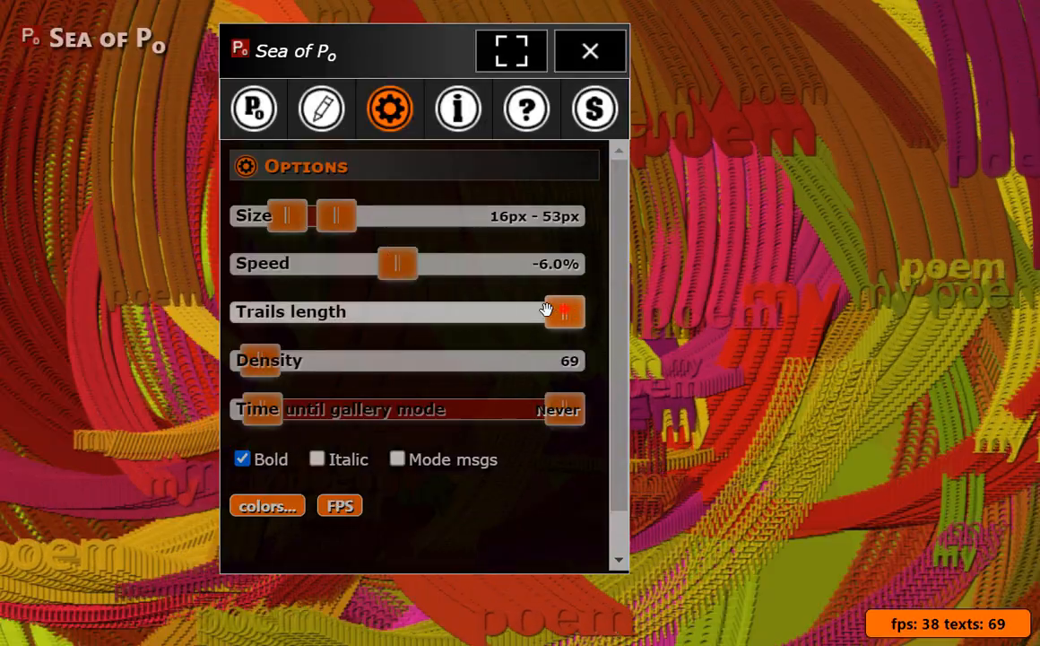
pyautogui.moveTo(558, 309); pyautogui.dragTo(227, 299)
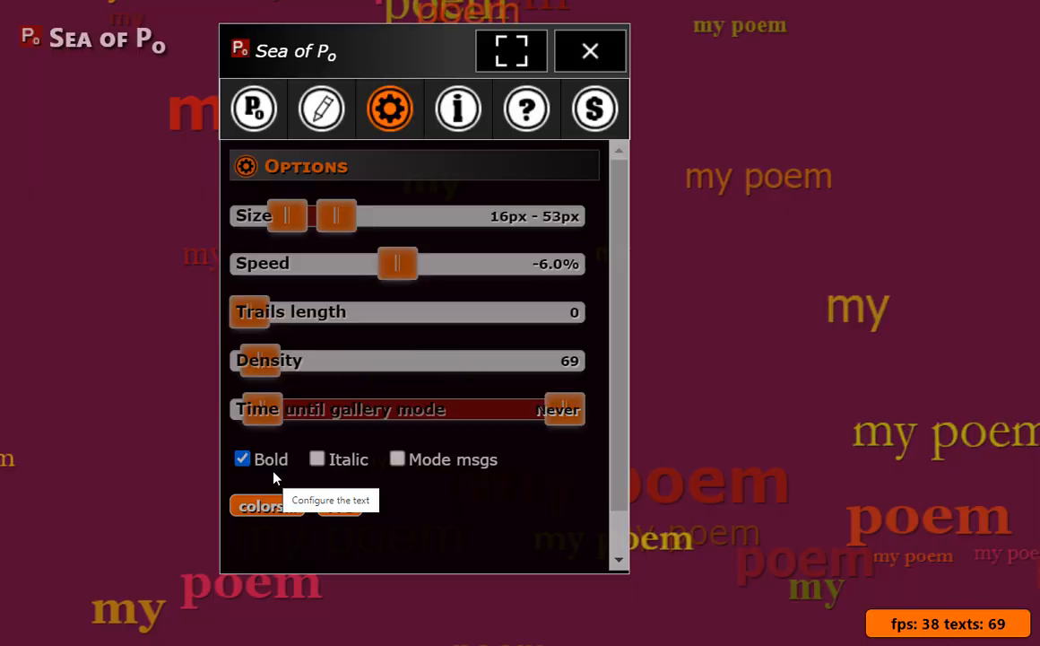
# Turn bold off and back on, and enable italic text as well.
pyautogui.click(246, 464)
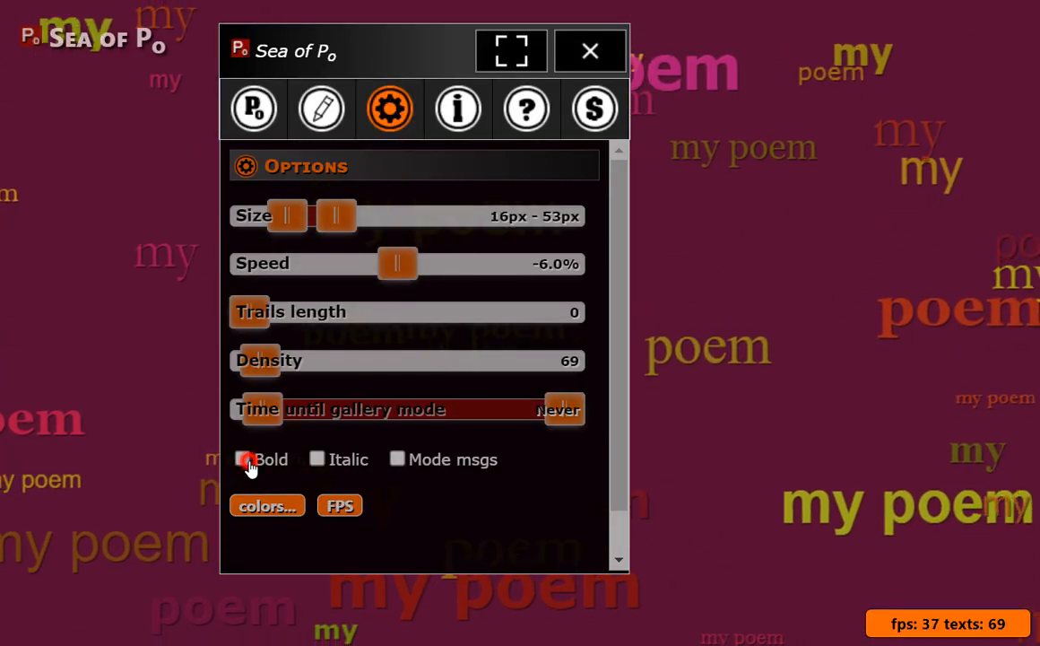
pyautogui.click(250, 464)
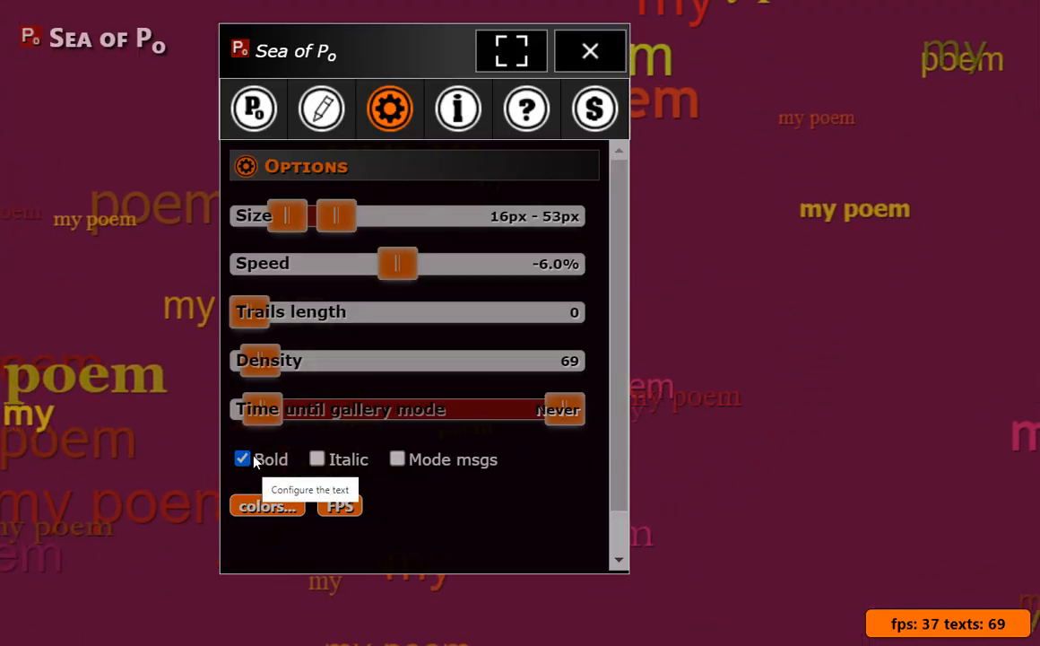
pyautogui.click(317, 460)
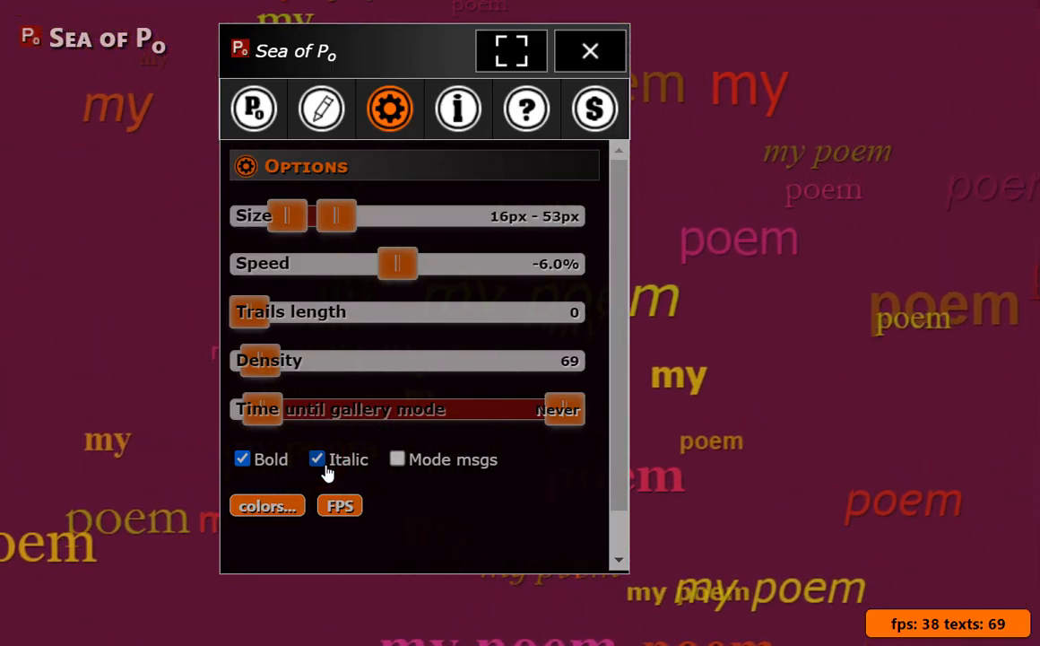
# Enable the mode messages and switch to interactive mode.
pyautogui.click(398, 460)
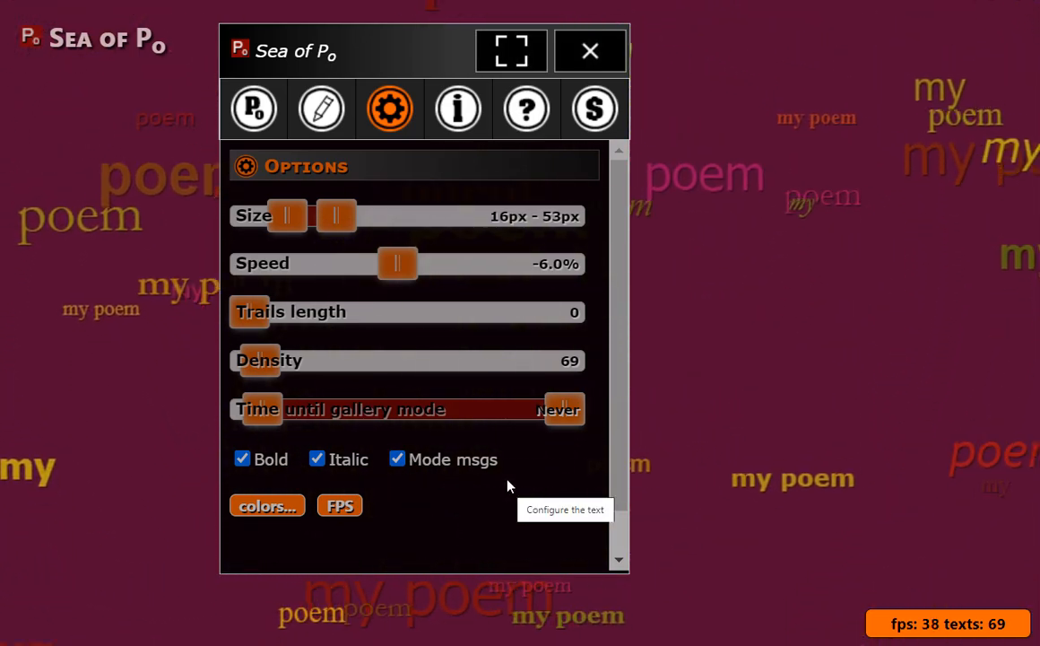
pyautogui.press('i')
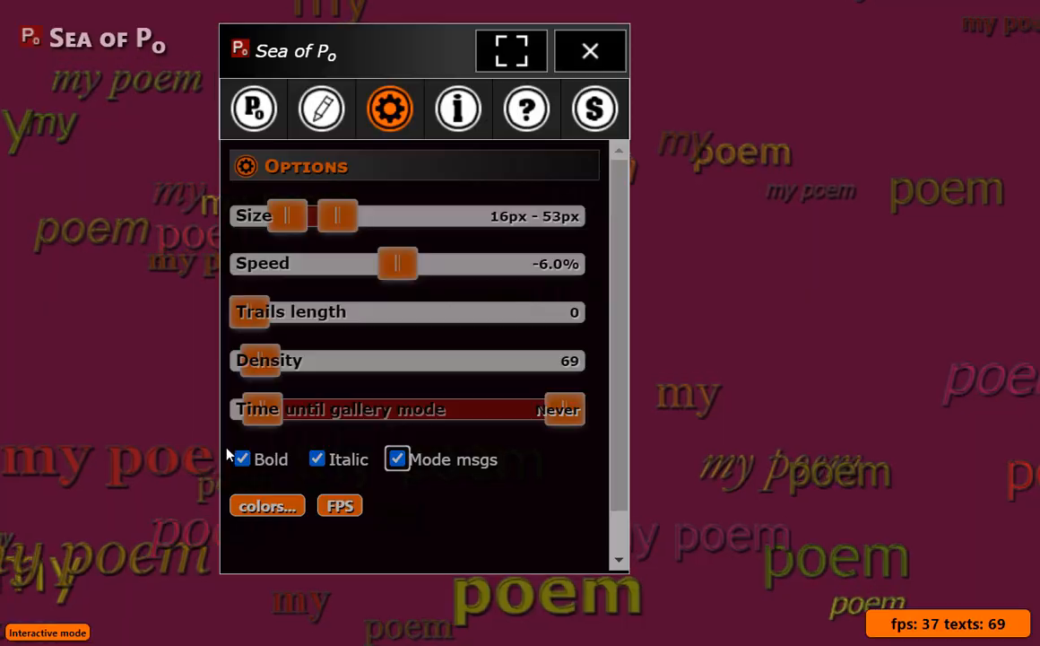
# Open the color options and widen the text hue range to 0–360.
pyautogui.click(267, 506)
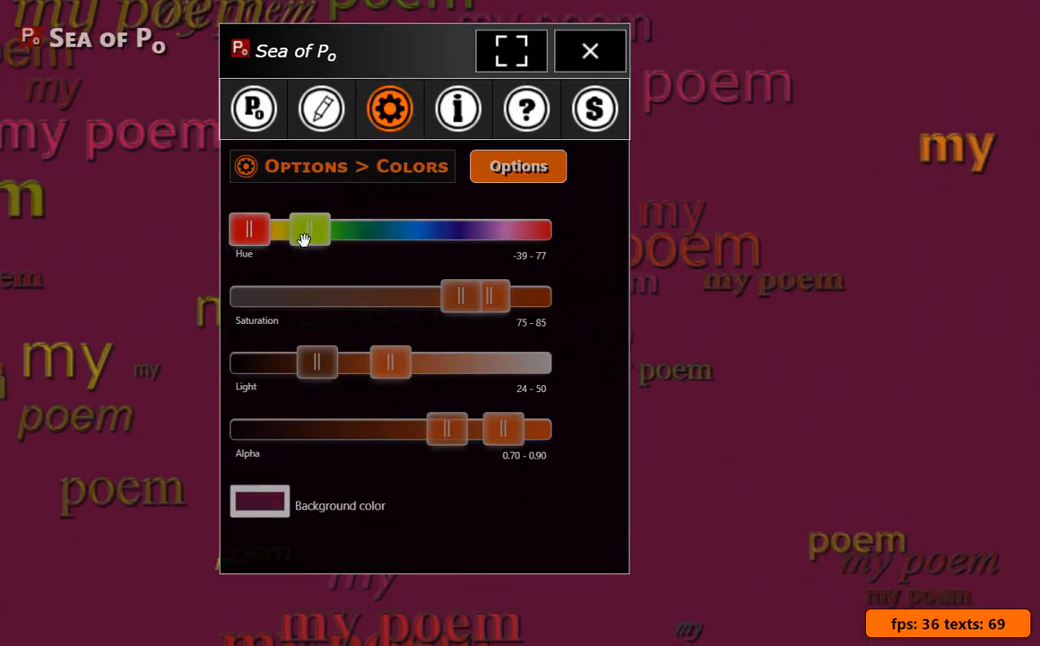
pyautogui.moveTo(304, 229); pyautogui.dragTo(548, 232)
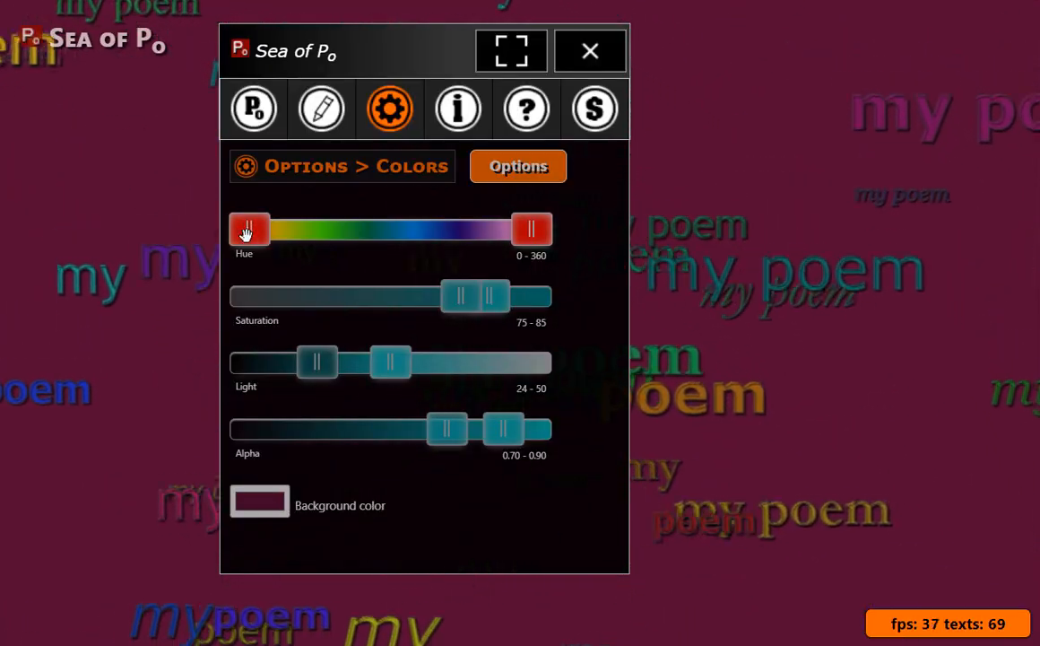
pyautogui.moveTo(249, 229)
pyautogui.mouseDown()
pyautogui.moveTo(302, 234)
pyautogui.moveTo(232, 233)
pyautogui.mouseUp()
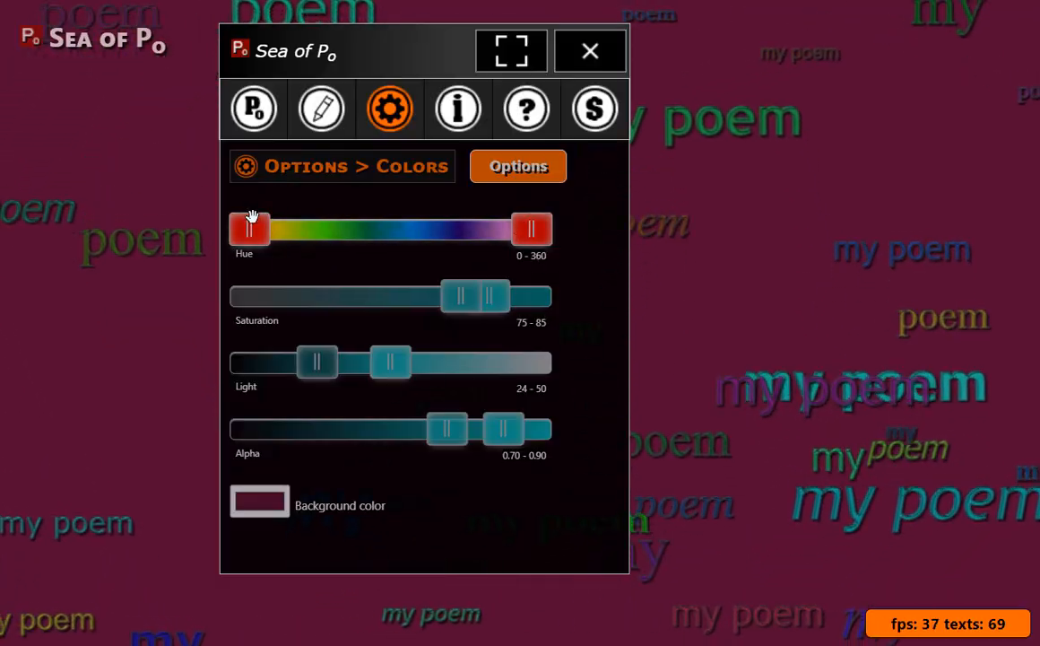
# Try hue ranges of 139–360, 139–214 and 307–360, then restore the full 0–360 range.
pyautogui.moveTo(251, 225); pyautogui.dragTo(356, 242)
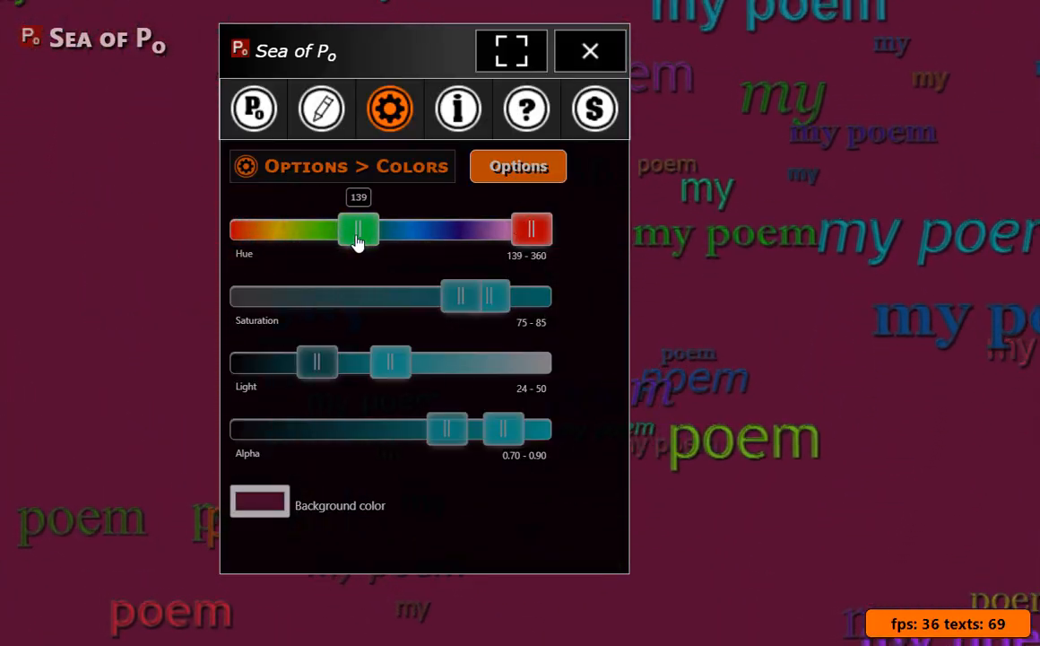
pyautogui.moveTo(530, 224); pyautogui.dragTo(413, 239)
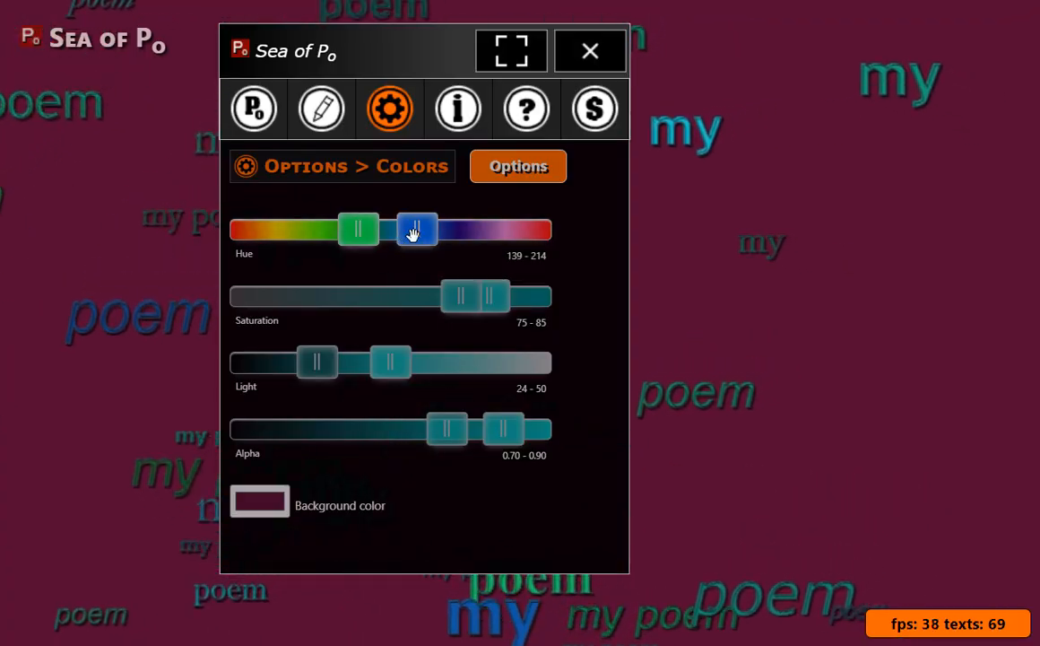
pyautogui.moveTo(417, 229); pyautogui.dragTo(544, 241)
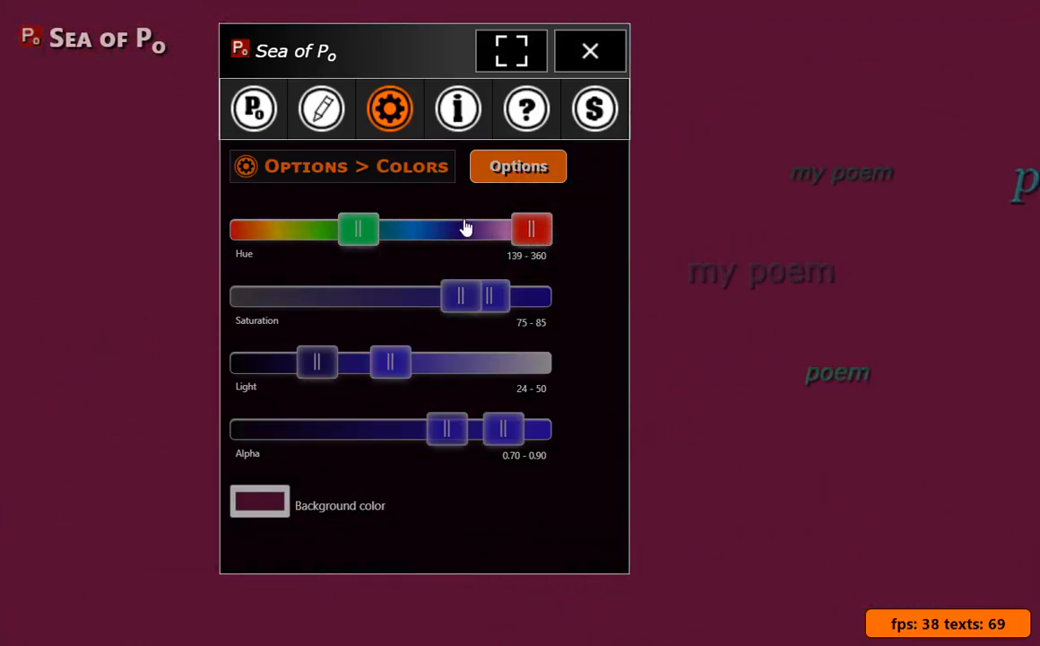
pyautogui.moveTo(358, 230); pyautogui.dragTo(489, 237)
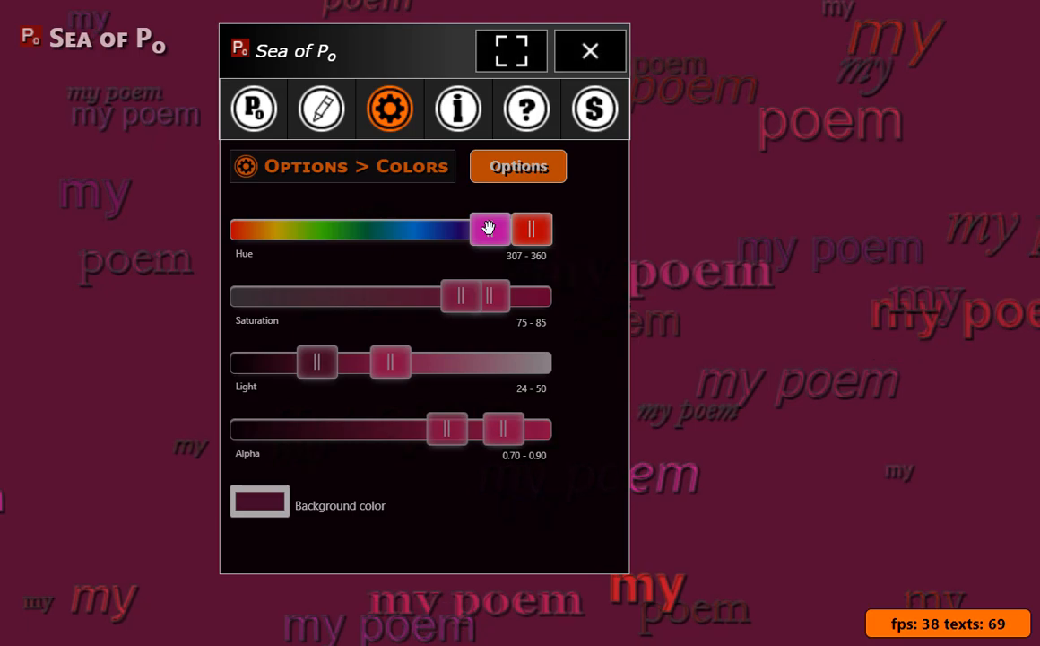
pyautogui.moveTo(489, 229); pyautogui.dragTo(251, 232)
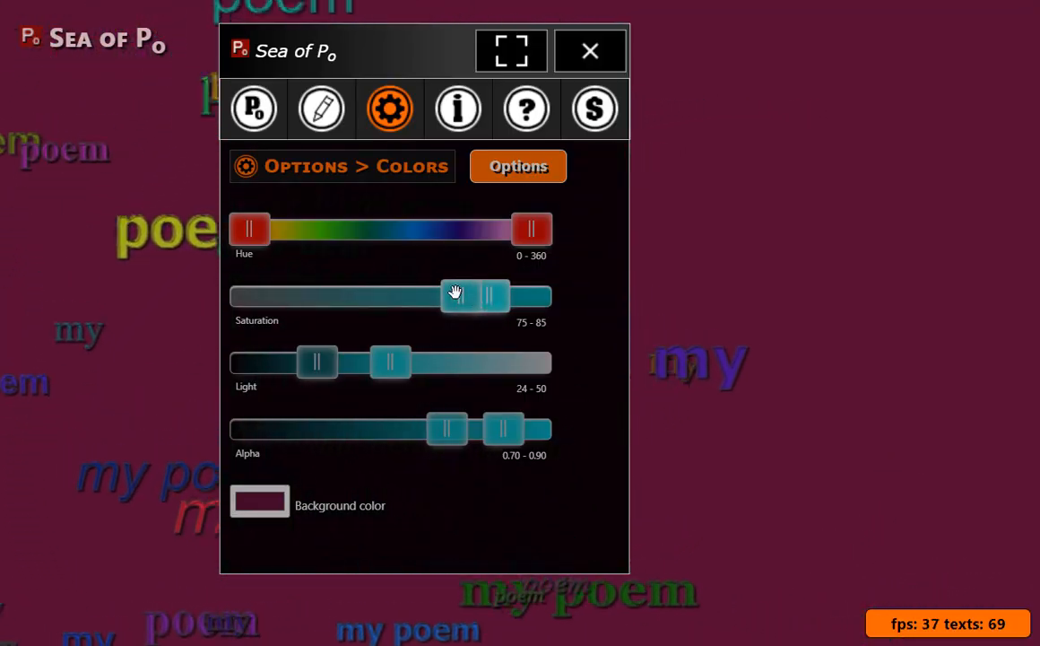
# Set the text saturation range to 0–100.
pyautogui.moveTo(260, 297); pyautogui.dragTo(262, 297)
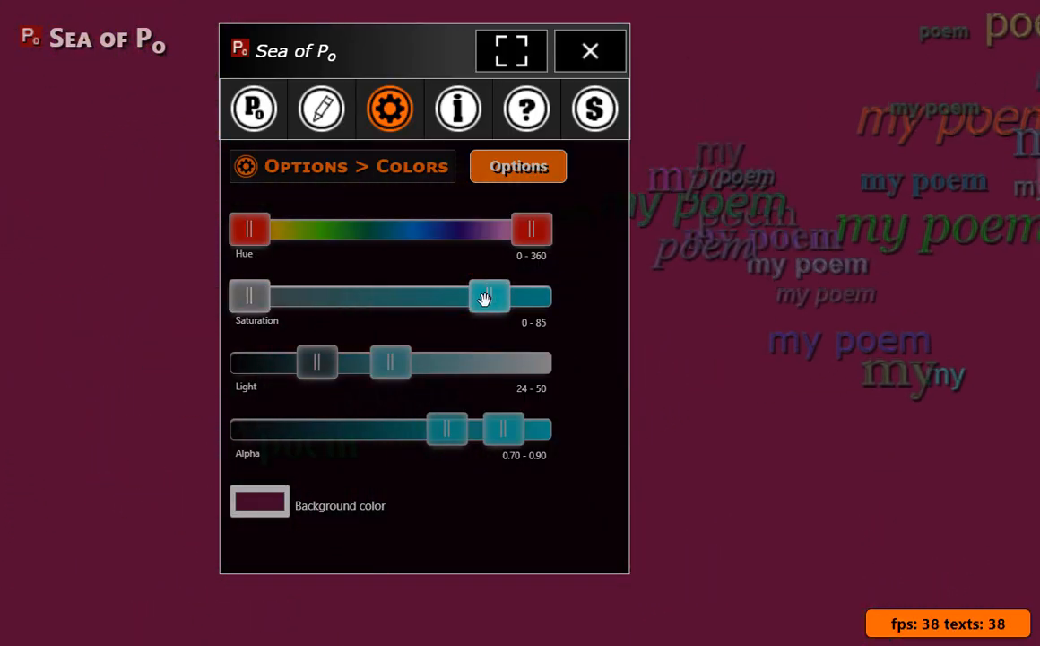
pyautogui.moveTo(484, 299); pyautogui.dragTo(551, 308)
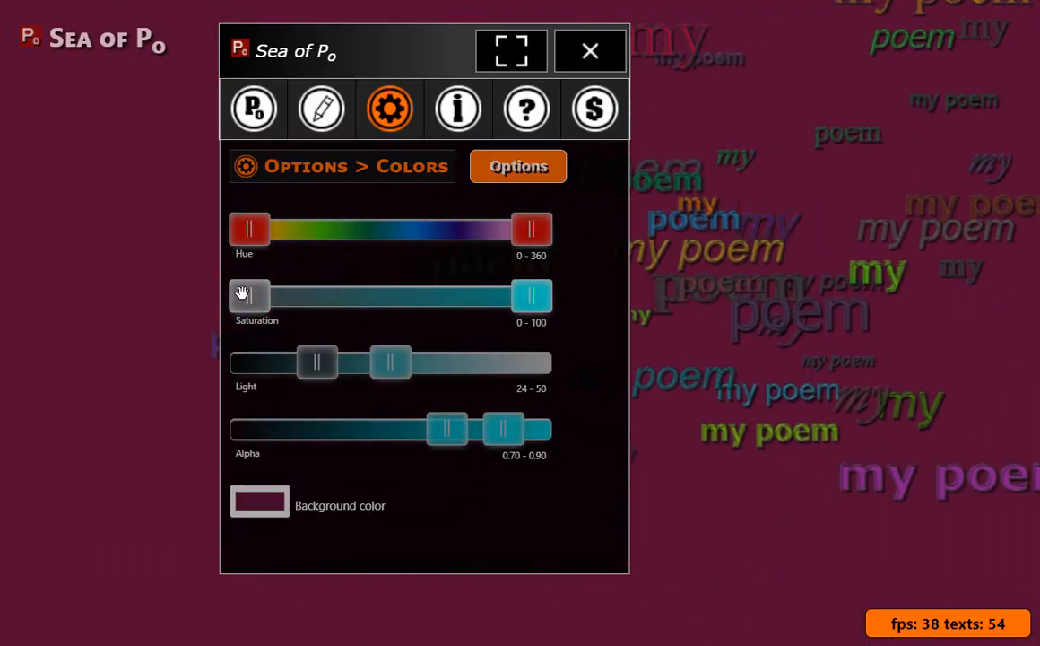
pyautogui.moveTo(249, 296); pyautogui.dragTo(571, 321)
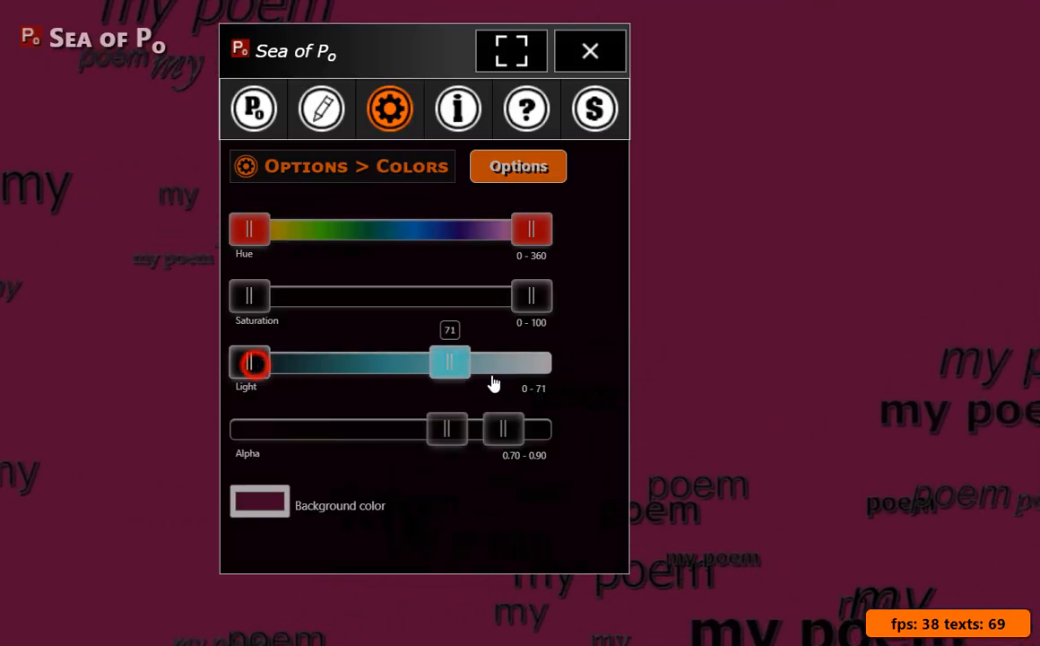
# Try light ranges of 100–100 and 50–100, then set the text light range to 3–42.
pyautogui.moveTo(553, 378); pyautogui.dragTo(554, 378)
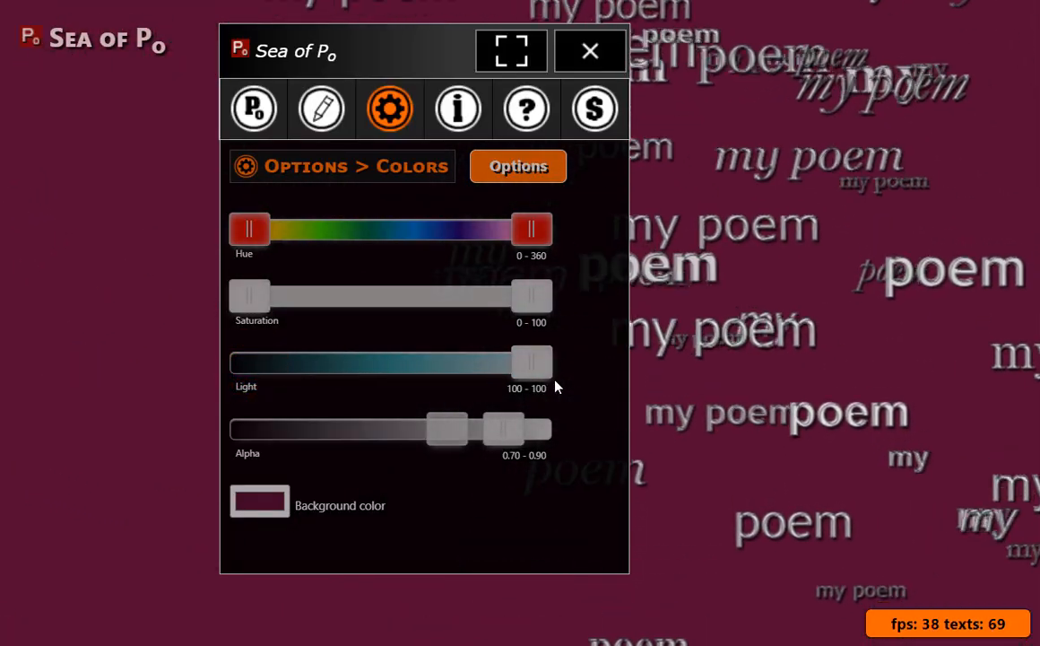
pyautogui.moveTo(370, 361); pyautogui.dragTo(325, 361)
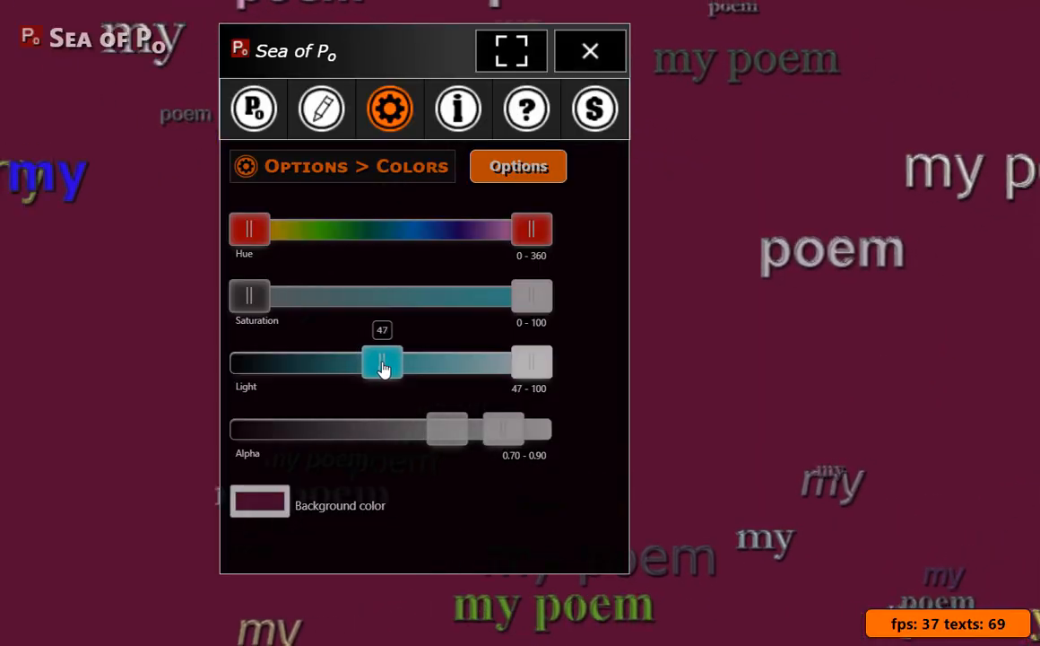
pyautogui.moveTo(387, 367); pyautogui.dragTo(391, 367)
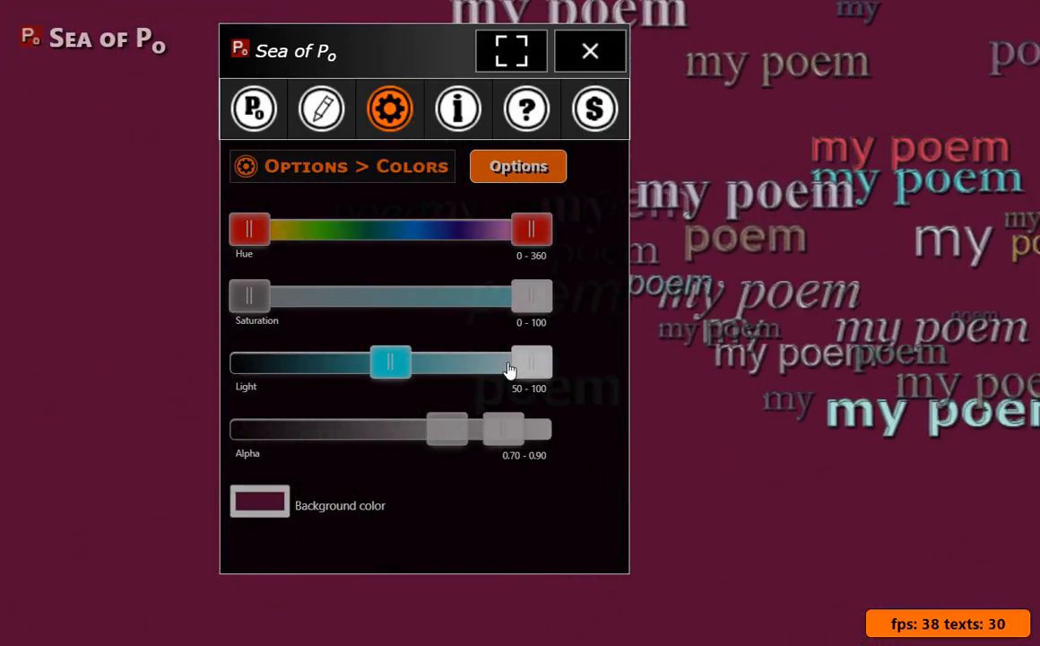
pyautogui.moveTo(524, 359); pyautogui.dragTo(372, 372)
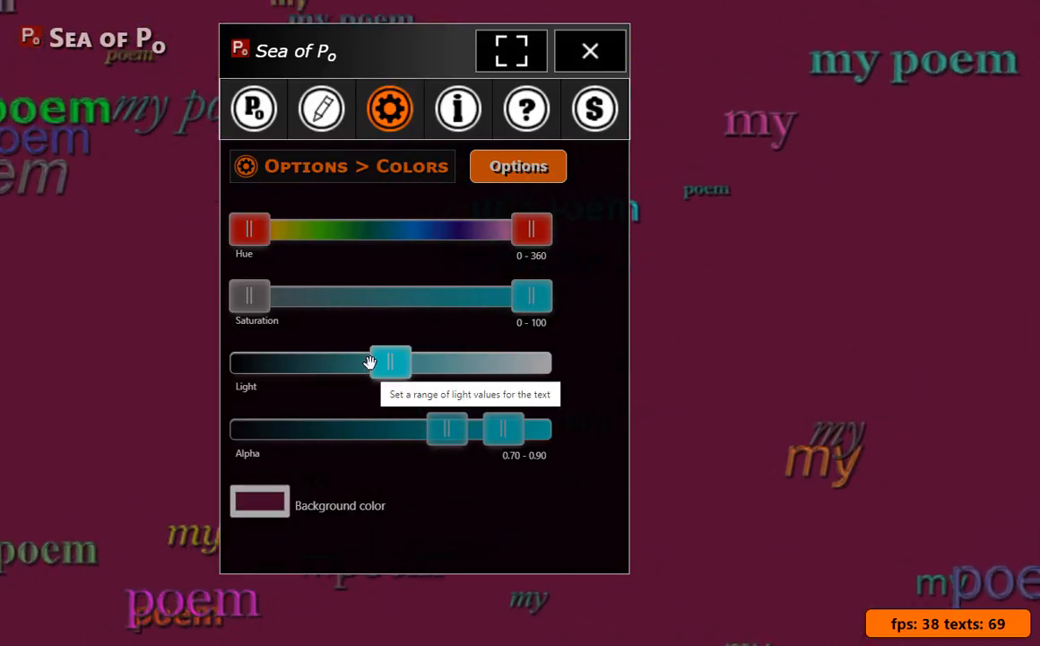
pyautogui.moveTo(391, 364); pyautogui.dragTo(260, 381)
pyautogui.moveTo(442, 368); pyautogui.dragTo(371, 372)
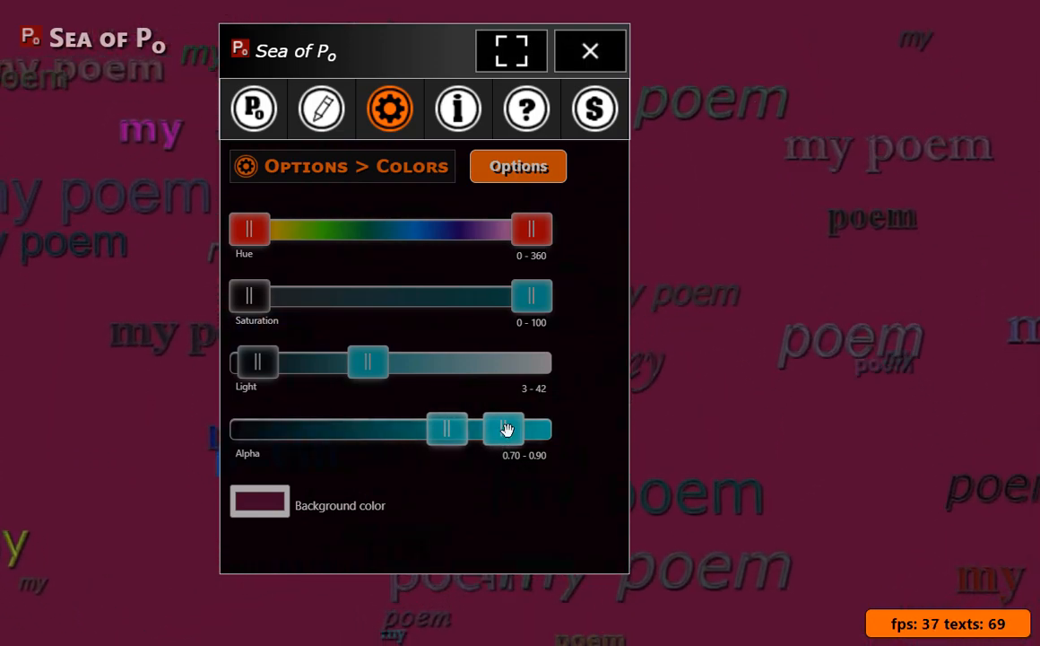
# Try a fully opaque alpha range of 1.00–1.00, then set the text alpha range to 0.09–0.27.
pyautogui.click(507, 429)
pyautogui.moveTo(507, 430); pyautogui.dragTo(576, 423)
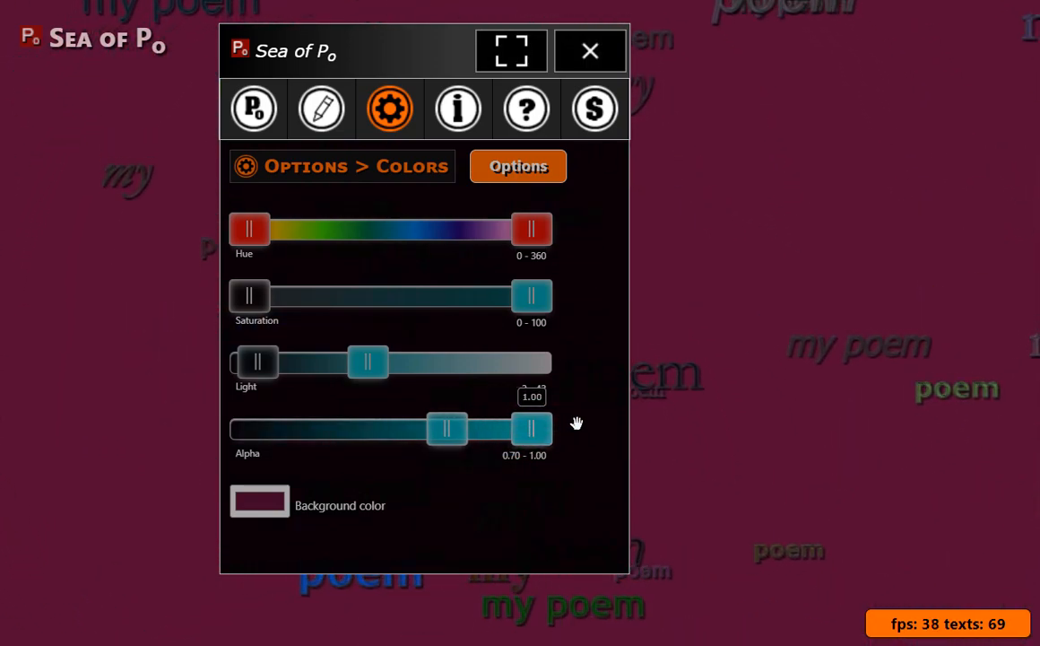
pyautogui.moveTo(453, 427); pyautogui.dragTo(567, 420)
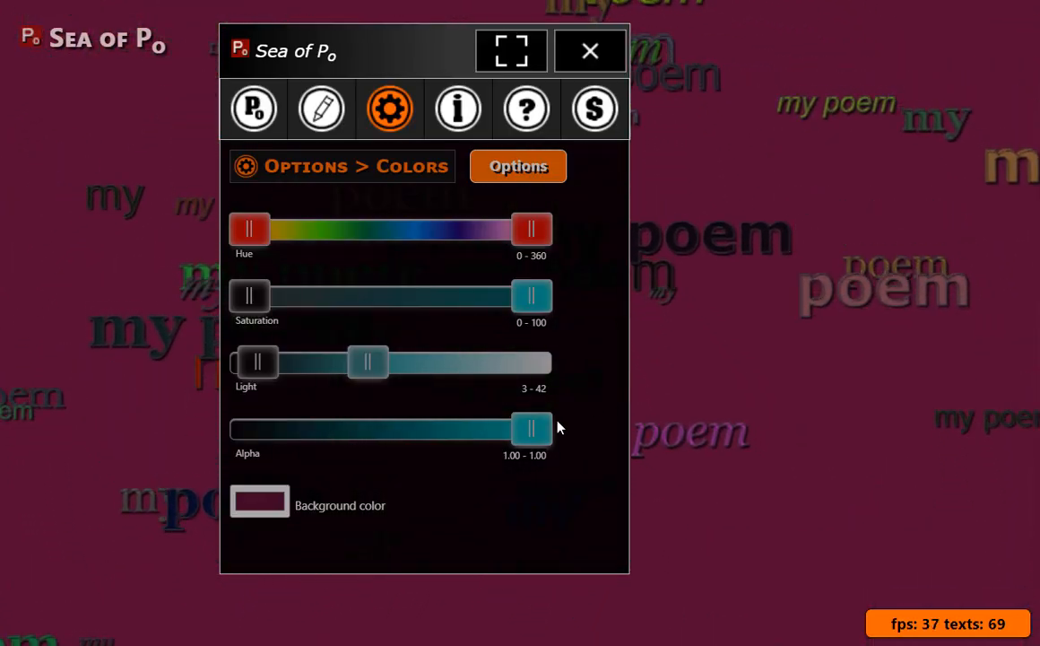
pyautogui.moveTo(532, 430); pyautogui.dragTo(272, 442)
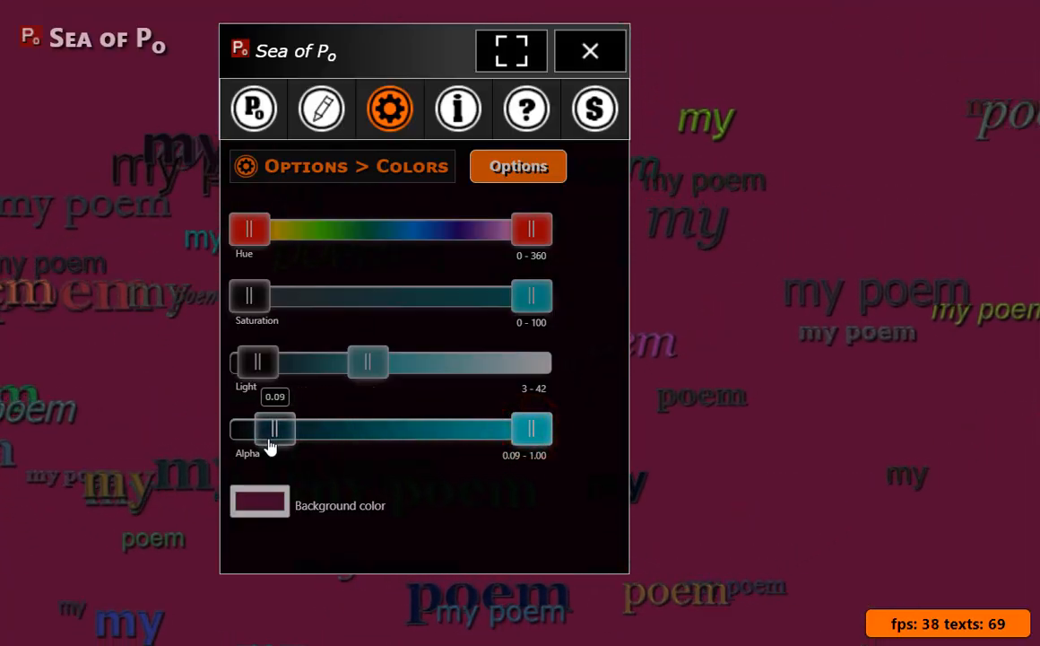
pyautogui.moveTo(529, 430); pyautogui.dragTo(324, 433)
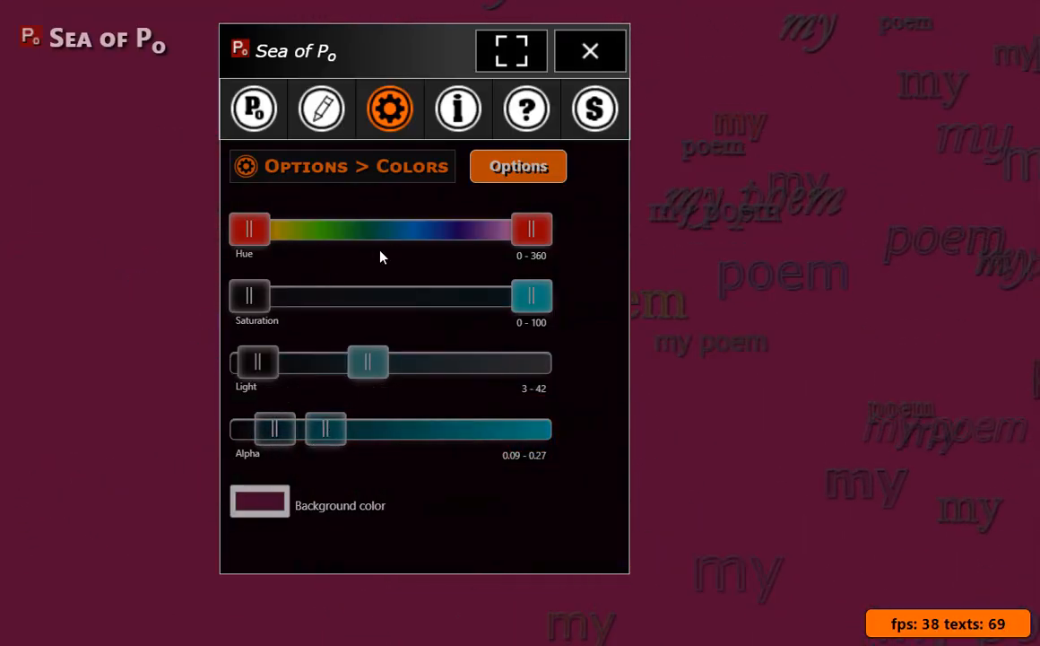
# Return to the main options and raise the maximum text size to 364 px.
pyautogui.click(366, 103)
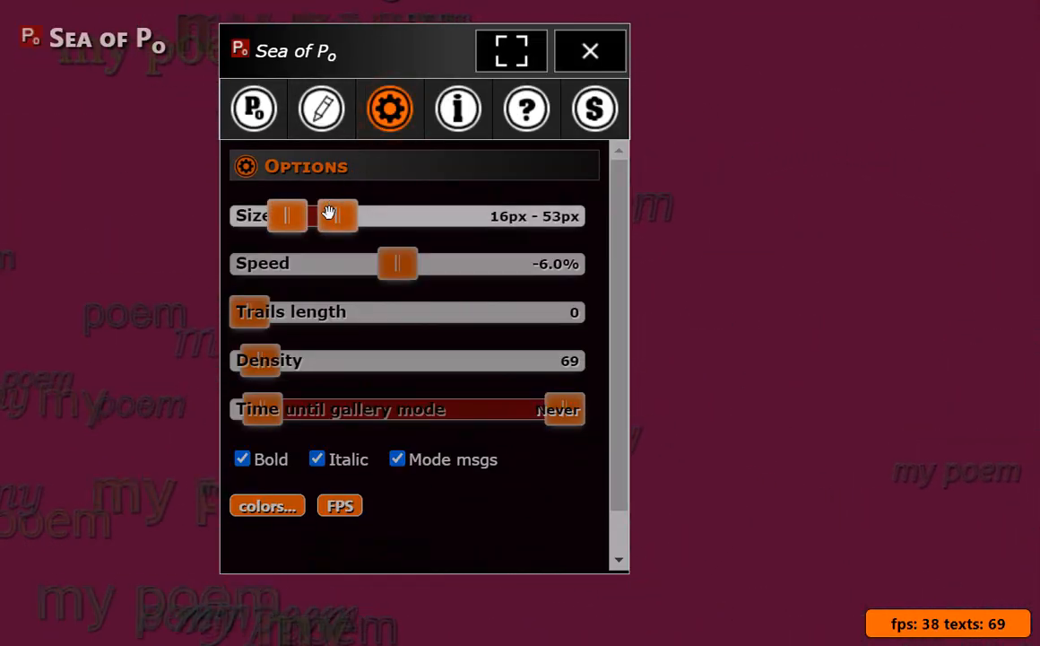
pyautogui.moveTo(337, 215); pyautogui.dragTo(377, 220)
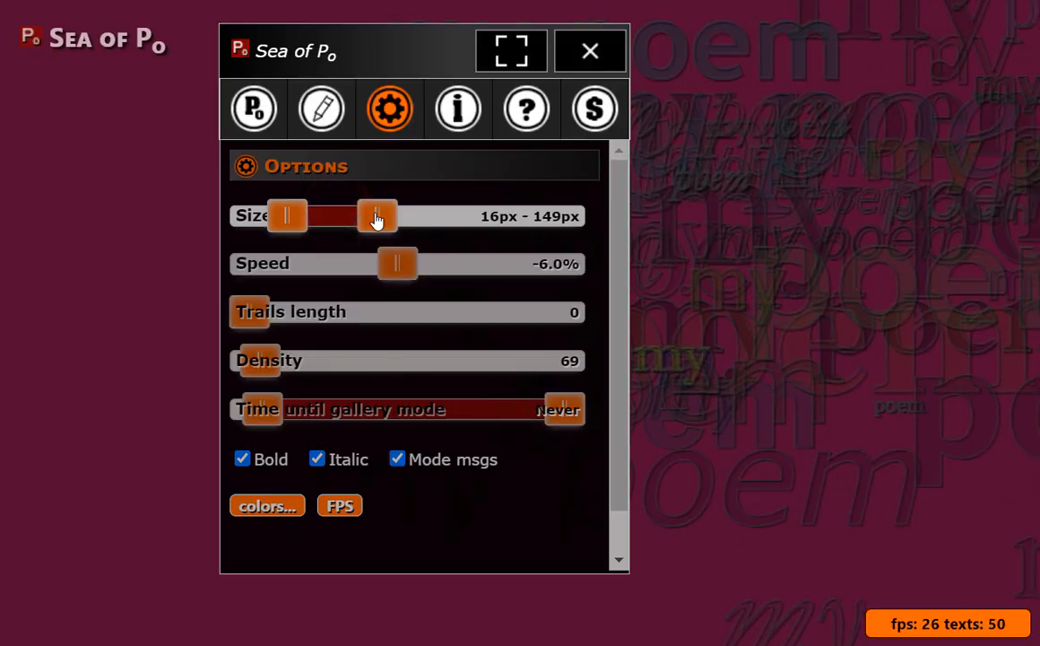
pyautogui.moveTo(377, 214); pyautogui.dragTo(425, 216)
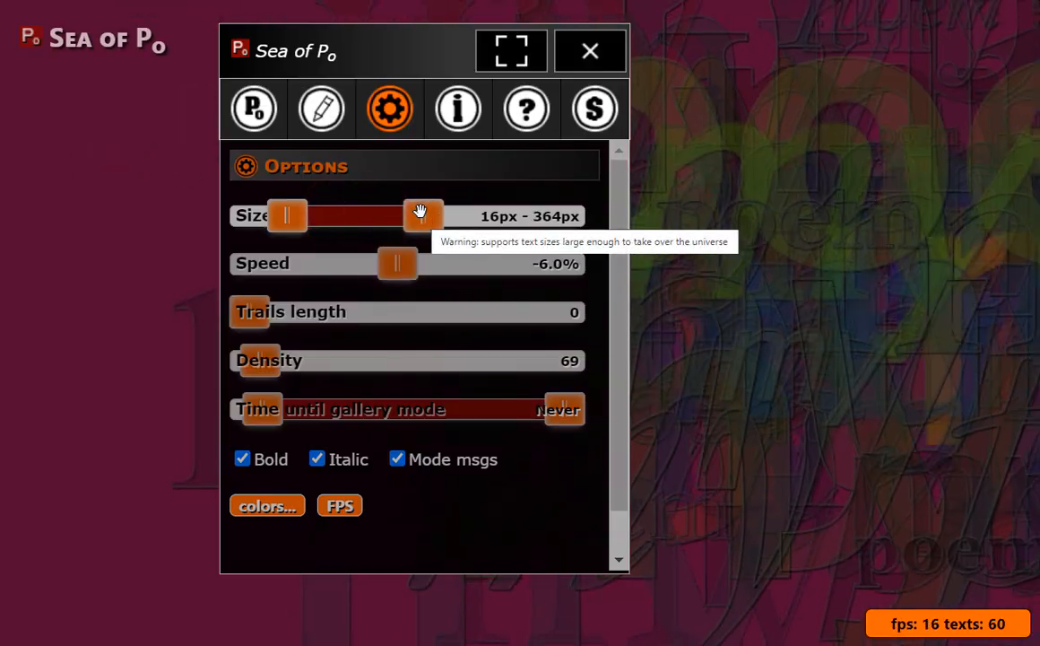
# Lower the maximum text size to 184 px so the size range is 16–184 px.
pyautogui.moveTo(419, 212); pyautogui.dragTo(384, 221)
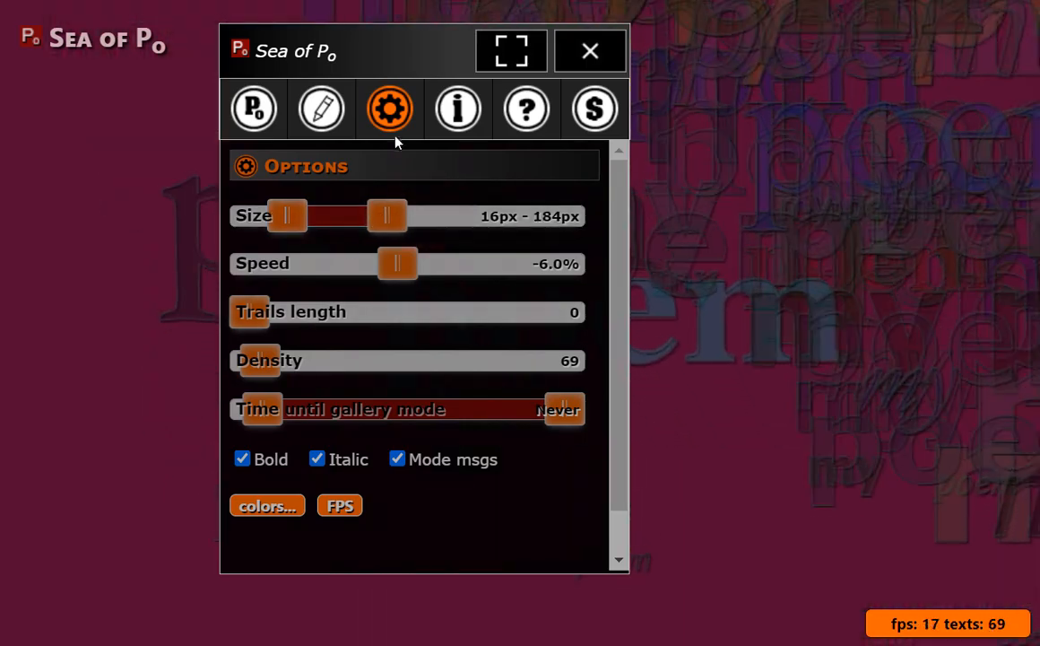
pyautogui.click(388, 119)
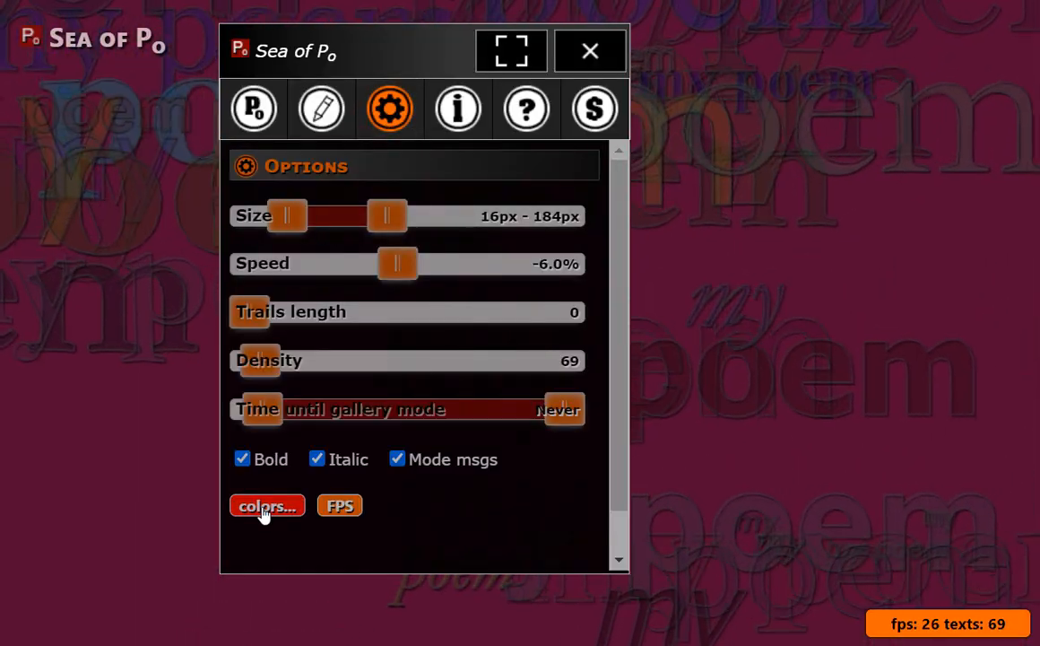
# Set the background color to blue with RGB 49, 26, 224 and return to the main options.
pyautogui.click(265, 510)
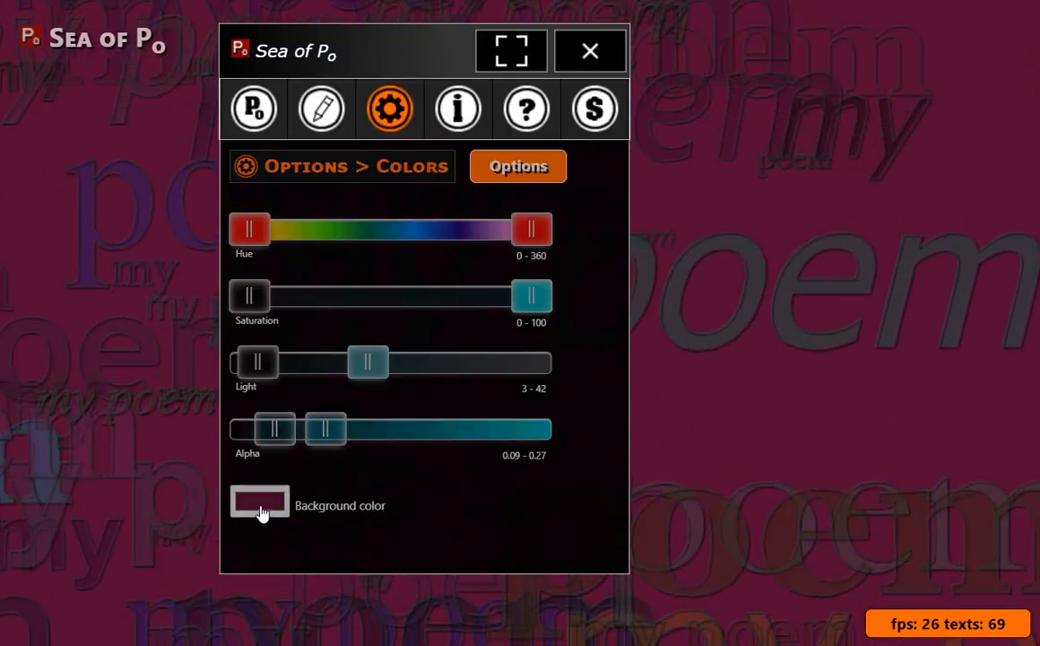
pyautogui.click(261, 510)
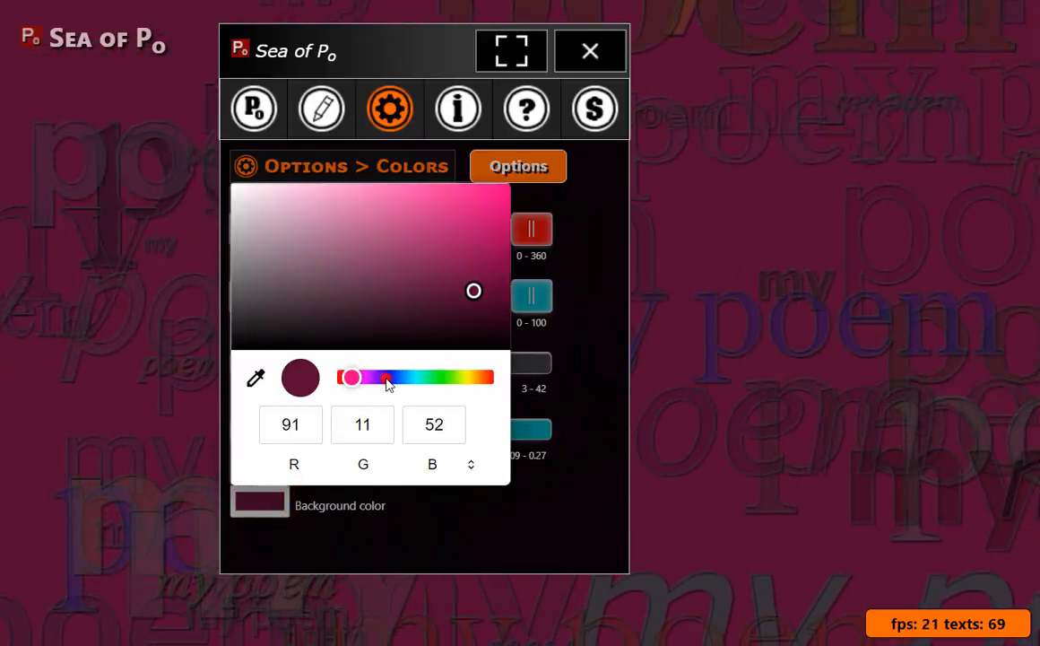
pyautogui.click(387, 383)
pyautogui.click(476, 205)
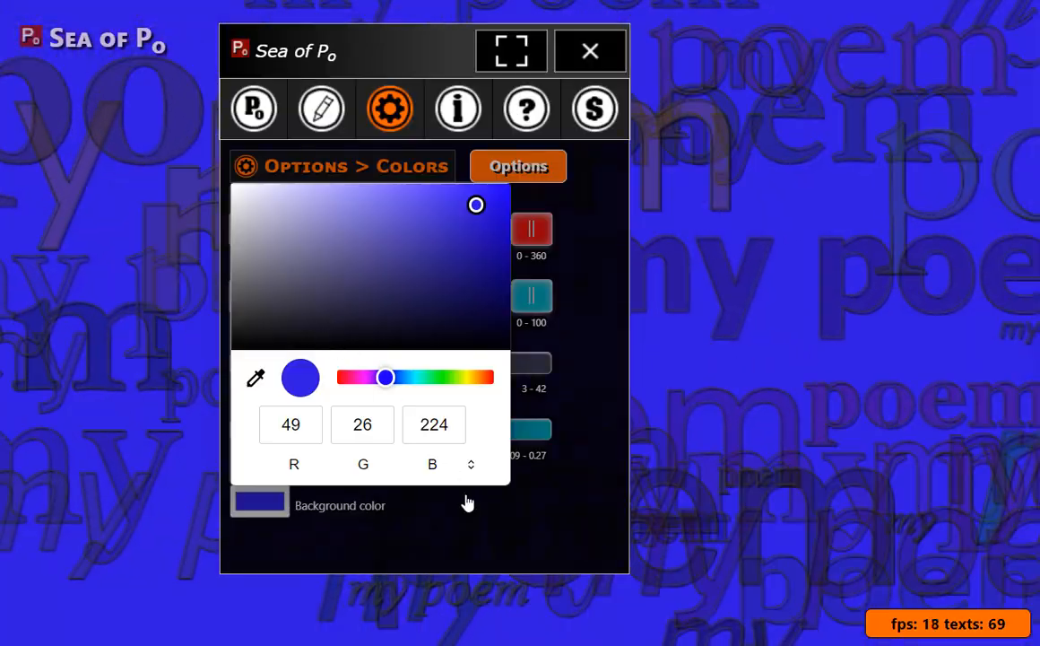
pyautogui.click(480, 522)
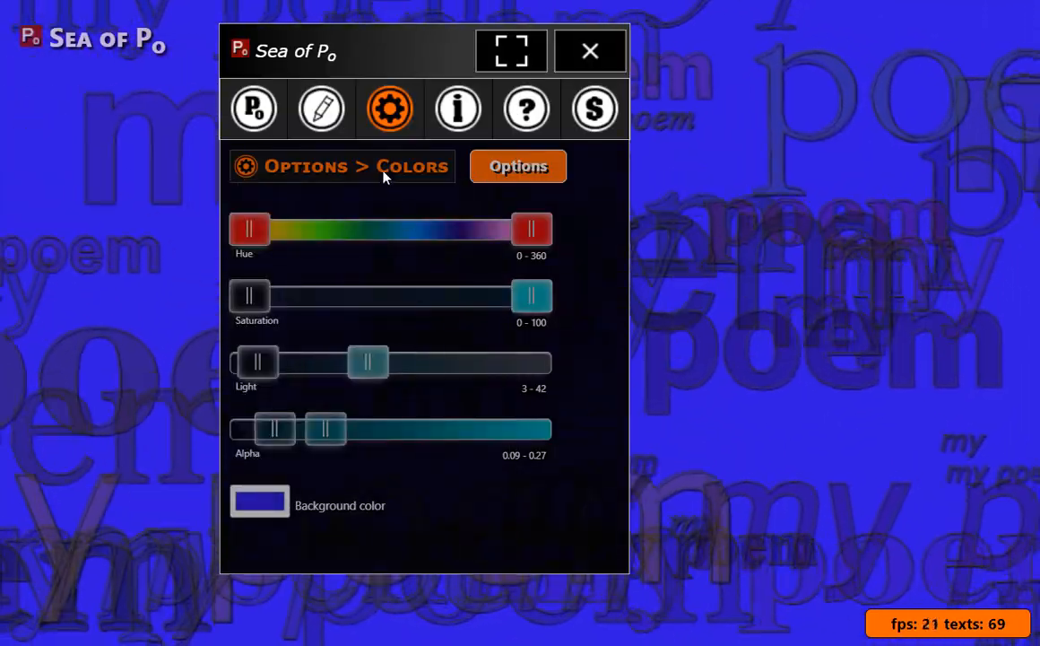
pyautogui.click(388, 112)
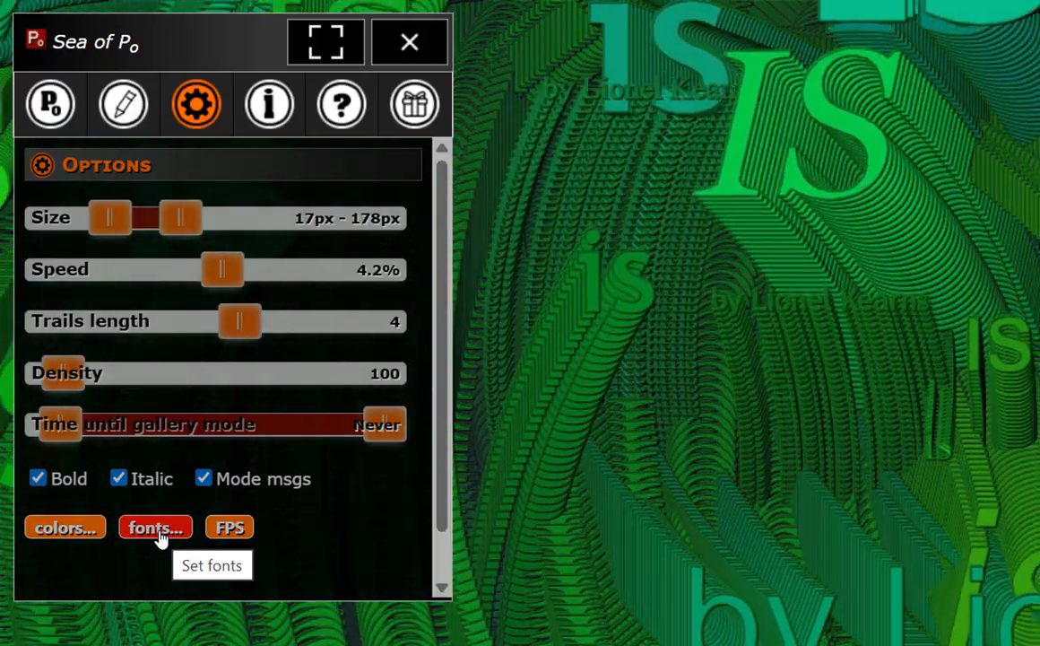
# Open the font settings, remove Garamond from the used fonts and add AcmeFont from the available ones.
pyautogui.click(158, 531)
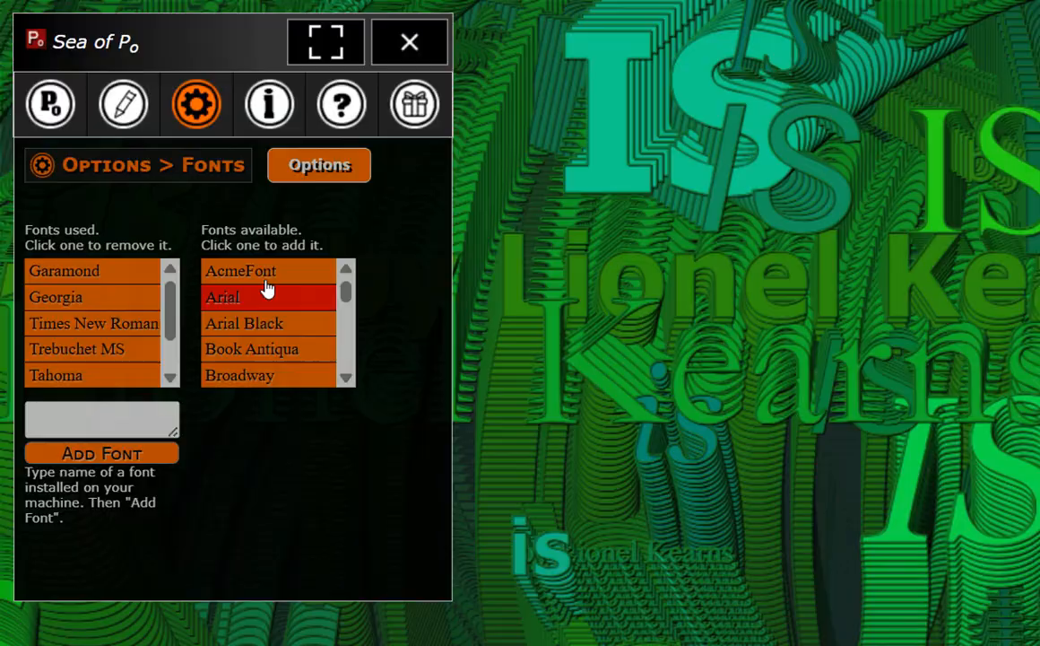
pyautogui.moveTo(344, 289)
pyautogui.mouseDown()
pyautogui.moveTo(343, 368)
pyautogui.moveTo(352, 289)
pyautogui.mouseUp()
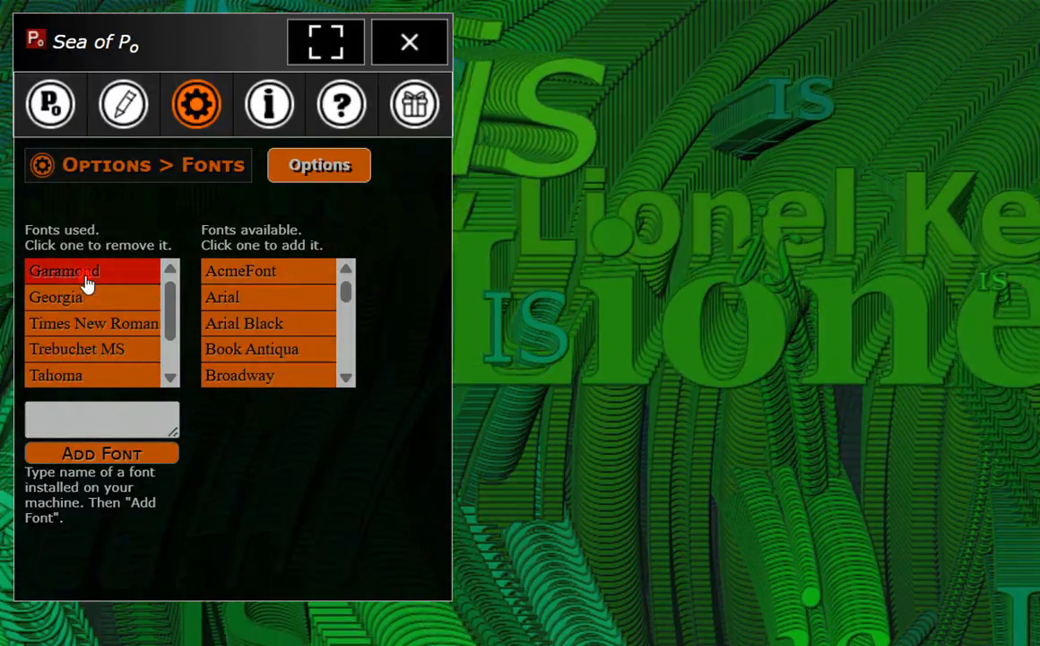
pyautogui.click(86, 283)
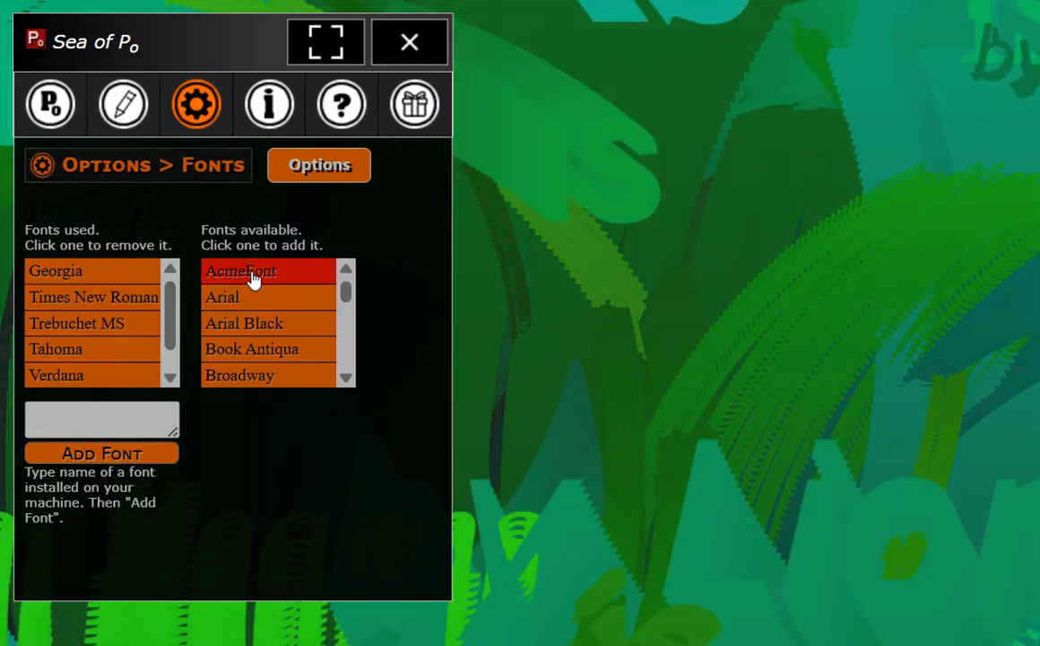
pyautogui.click(252, 278)
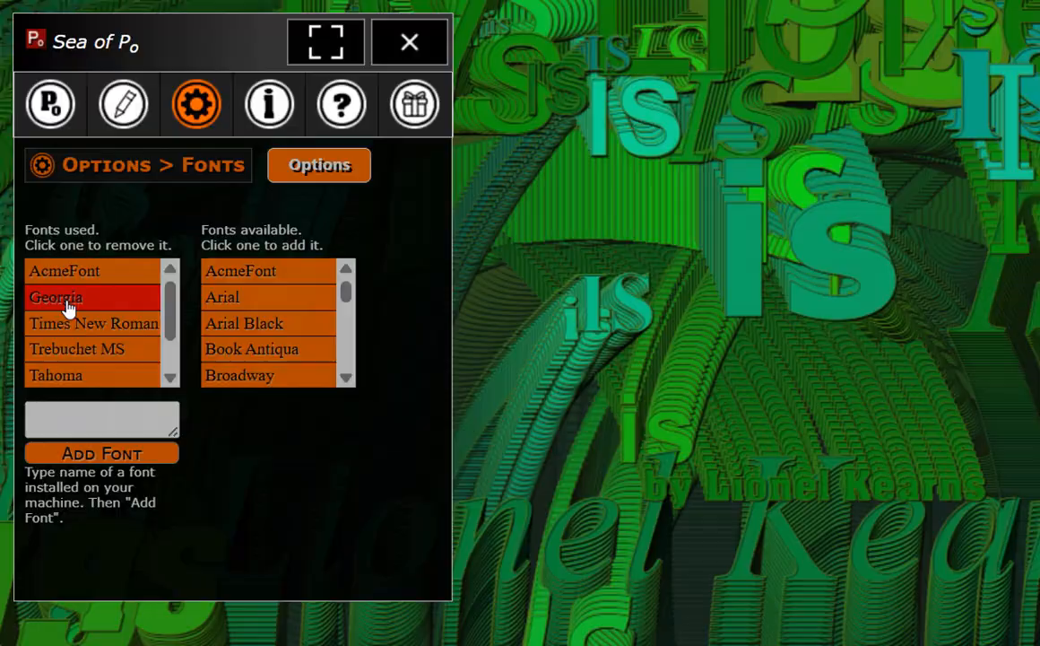
# Remove Georgia, Times New Roman, Trebuchet MS, Tahoma, Verdana and Arial from the used fonts, keeping only AcmeFont.
pyautogui.click(67, 304)
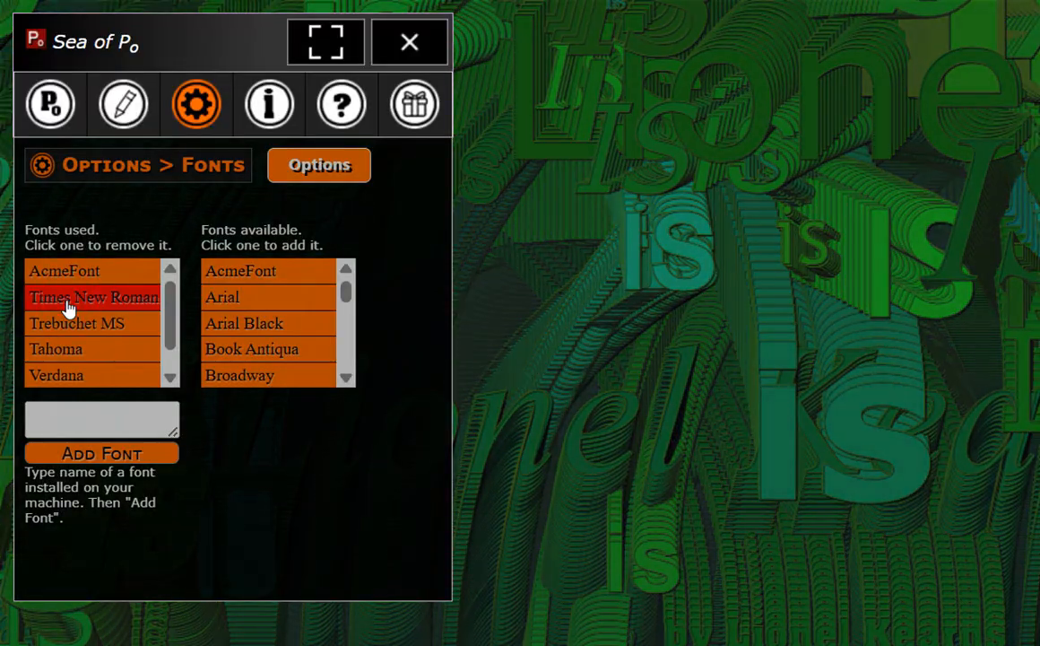
pyautogui.click(67, 305)
pyautogui.click(67, 305)
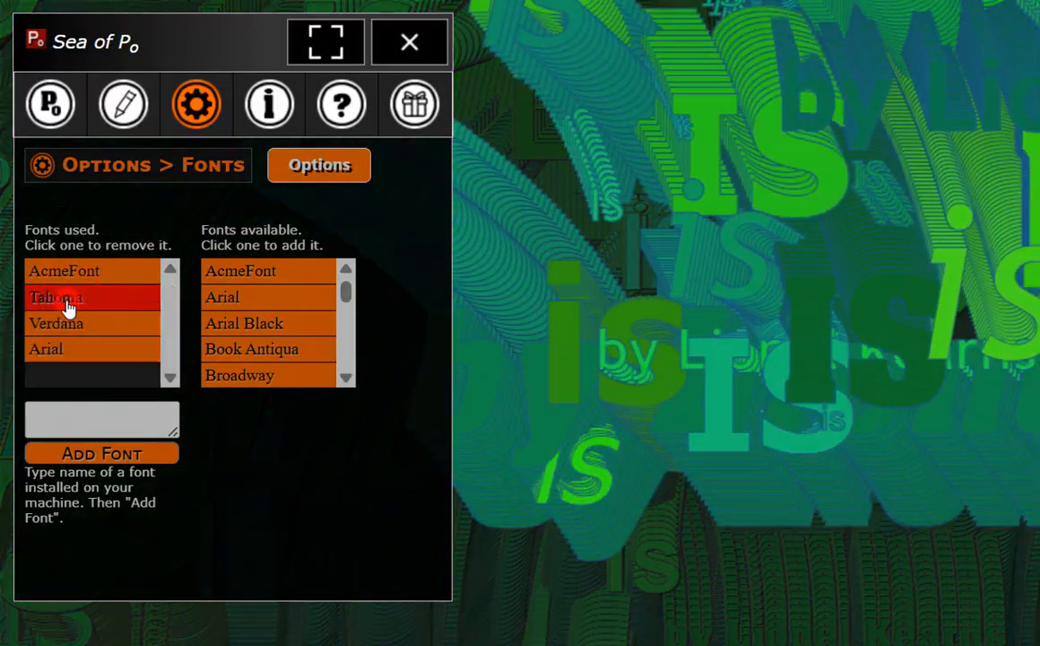
pyautogui.click(67, 304)
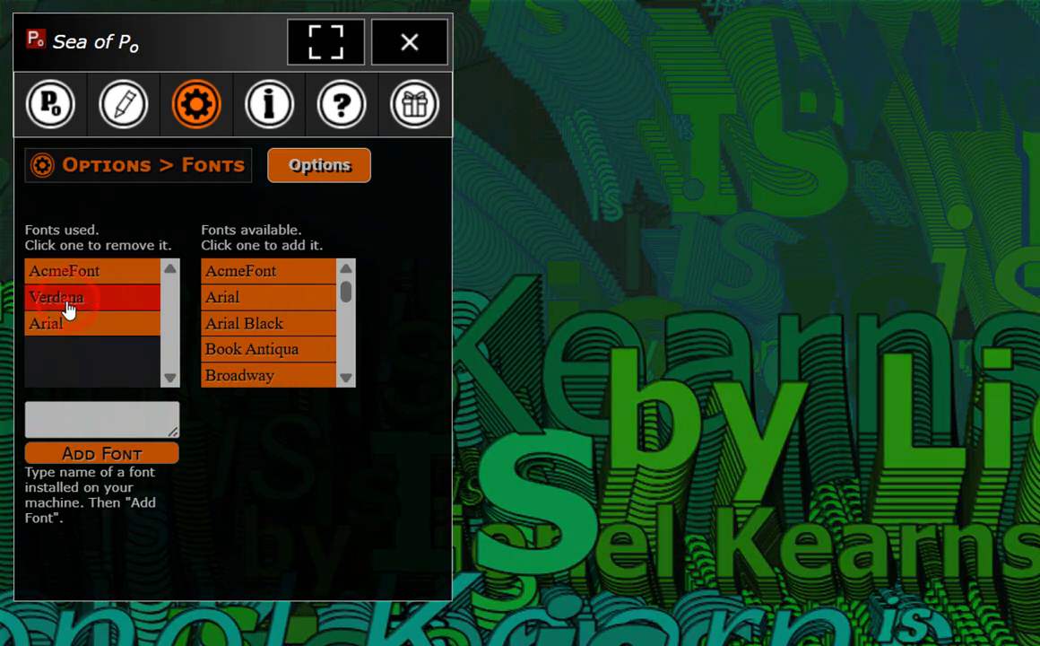
pyautogui.click(67, 305)
pyautogui.click(67, 305)
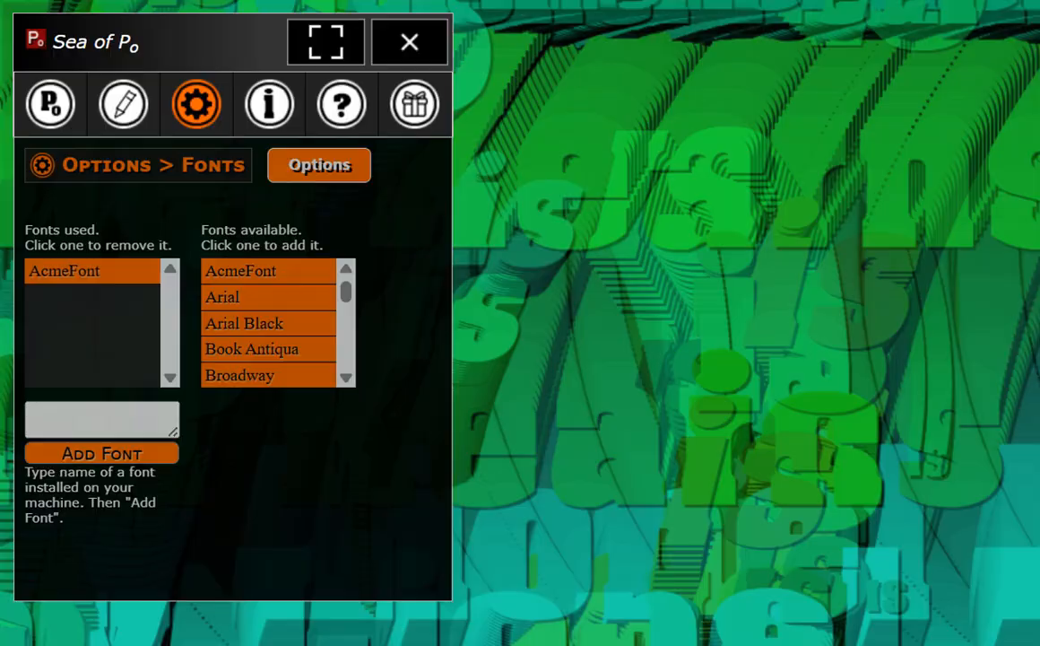
# Find the Fonts page in the Windows settings and browse the installed fonts down to MonstaPix.
pyautogui.press('super+s')
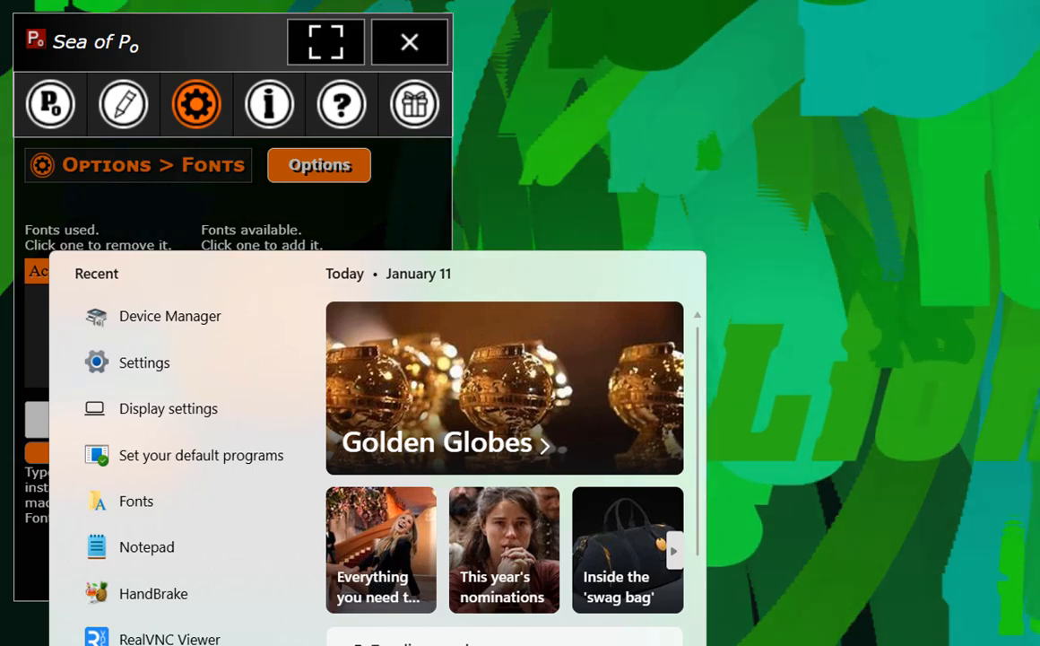
pyautogui.write('fon')
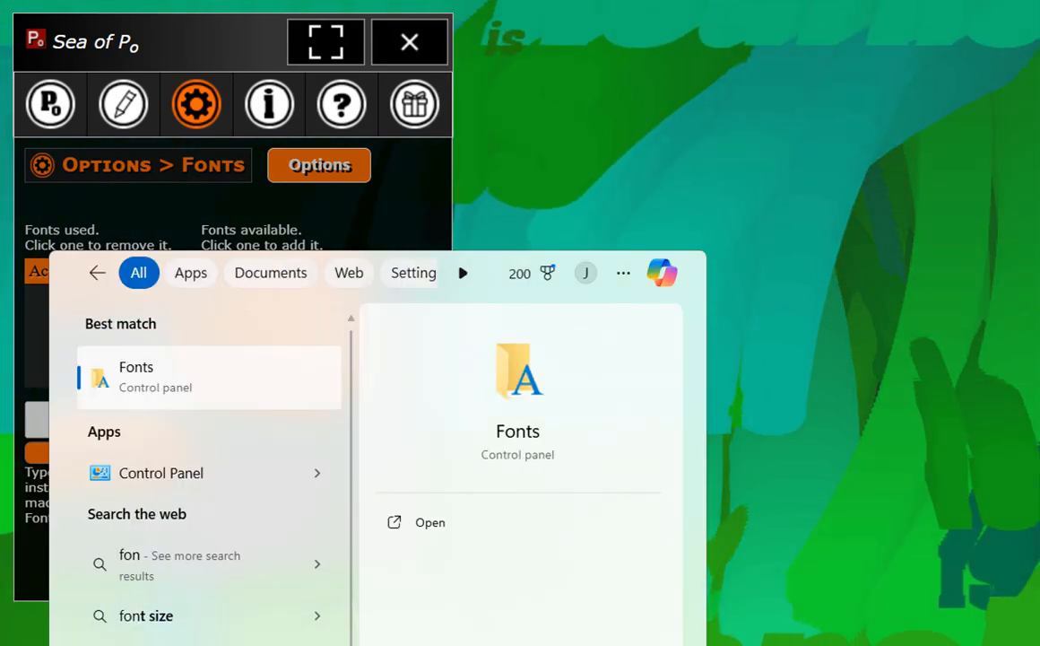
pyautogui.write('t')
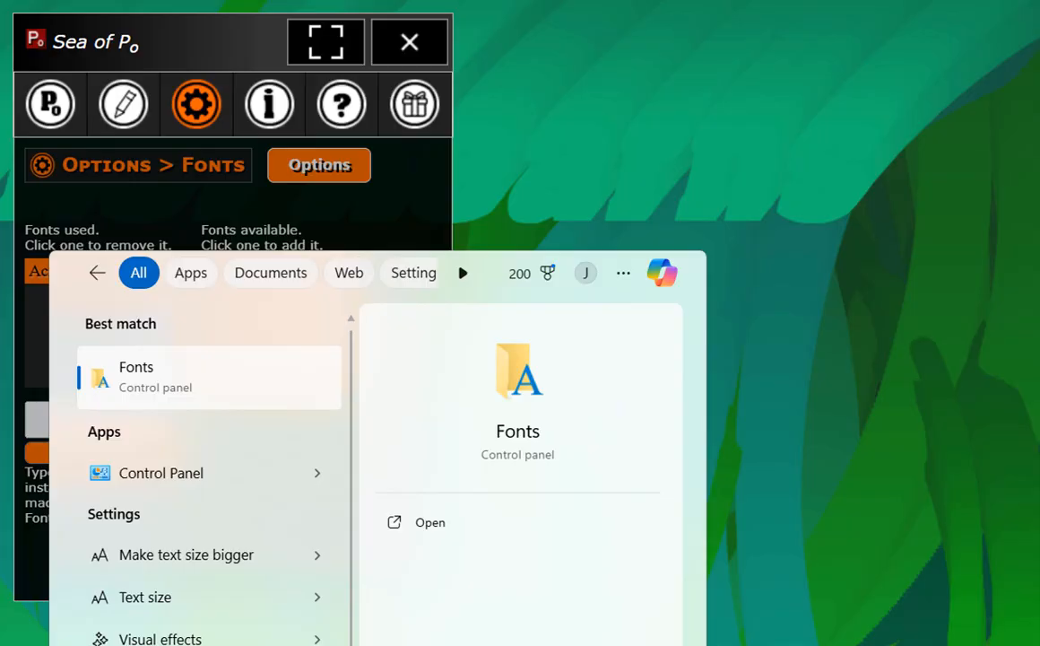
pyautogui.click(154, 375)
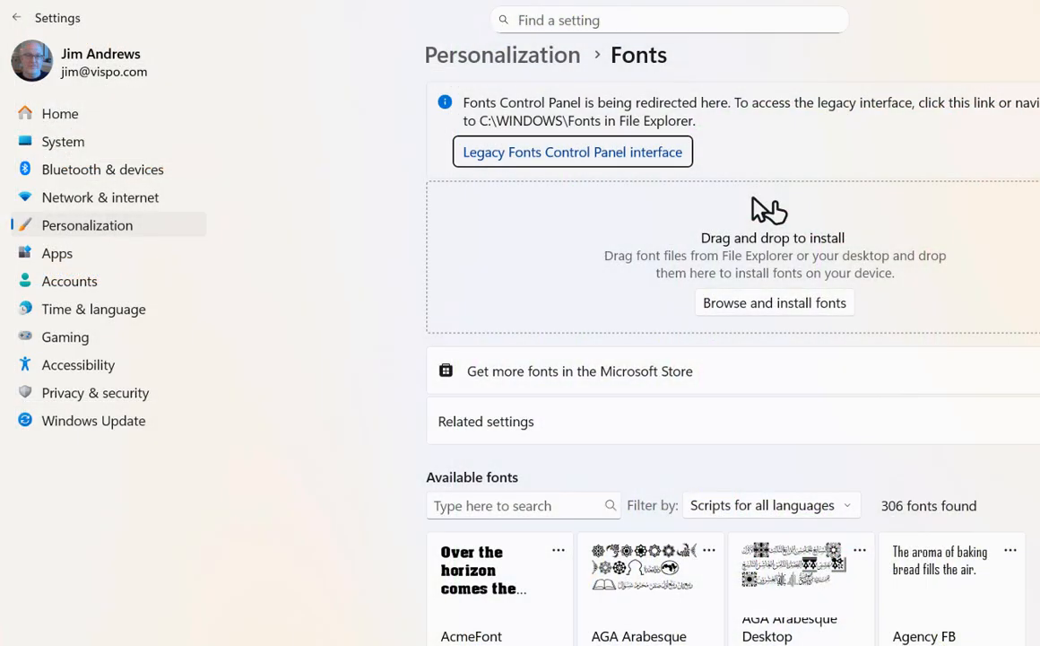
pyautogui.scroll(-3, 760, 210)
pyautogui.scroll(-12, 726, 431)
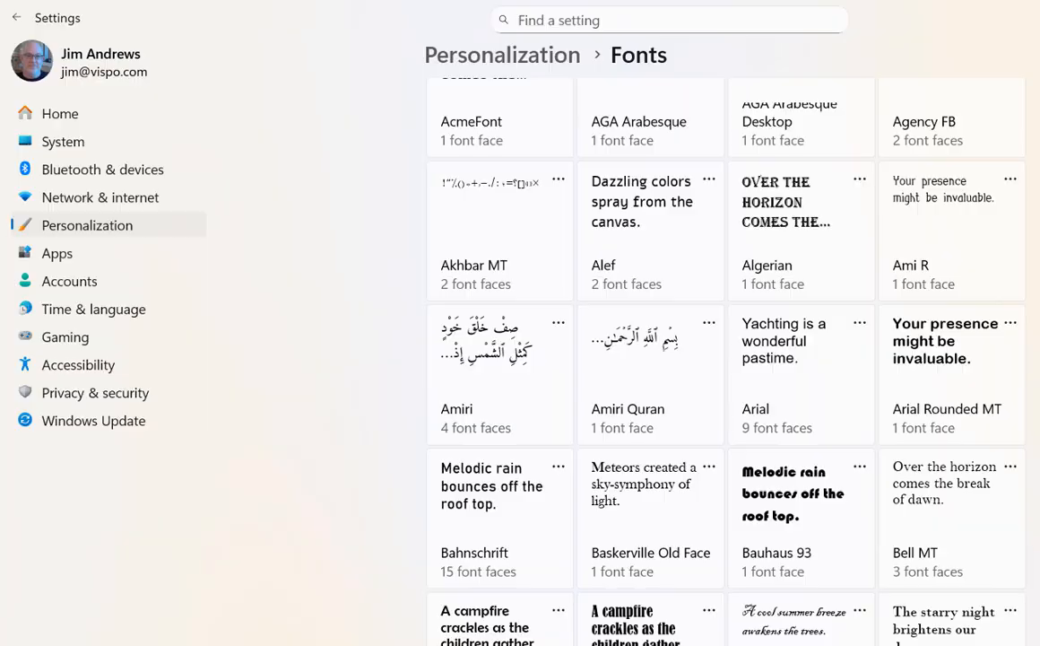
pyautogui.scroll(-5, 726, 358)
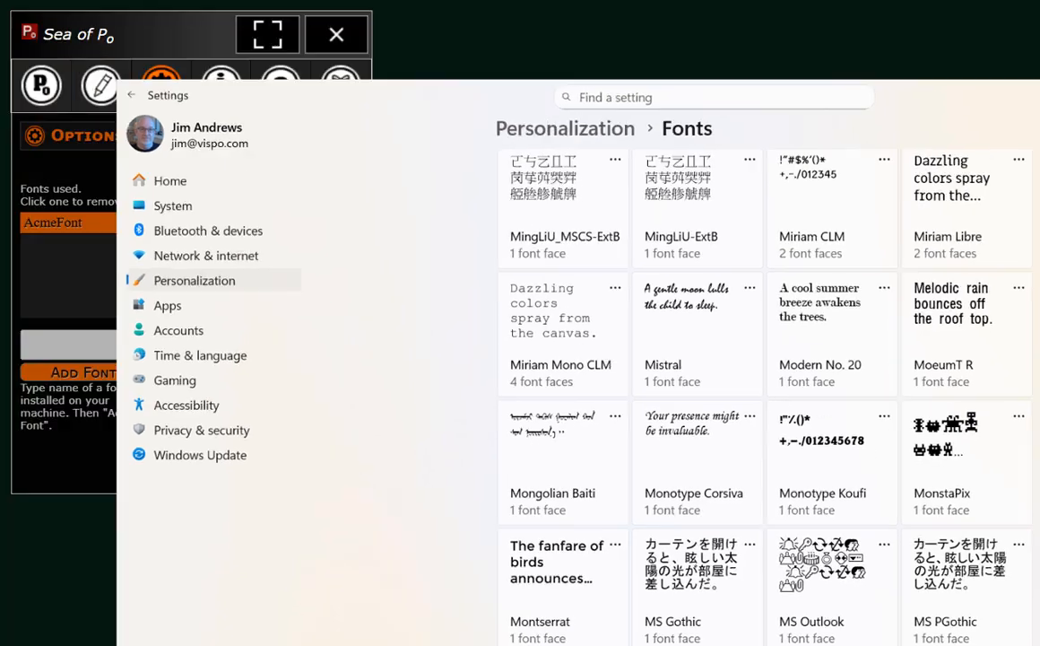
# Switch back to Sea of Po, add the installed font monstapix by name and remove AcmeFont from the used fonts.
pyautogui.click(39, 331)
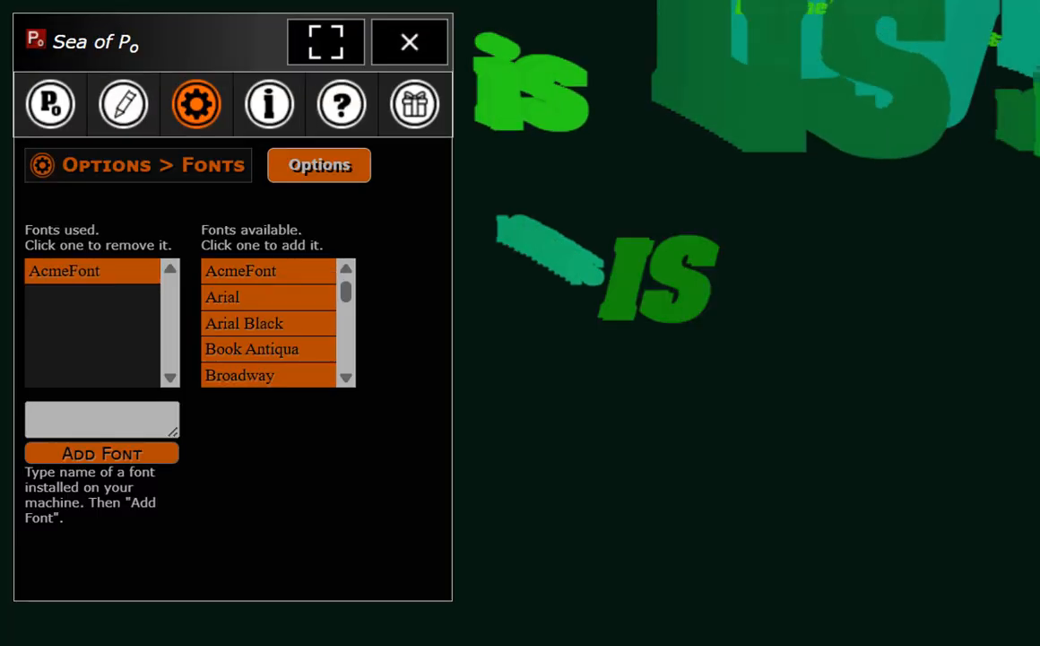
pyautogui.click(52, 414)
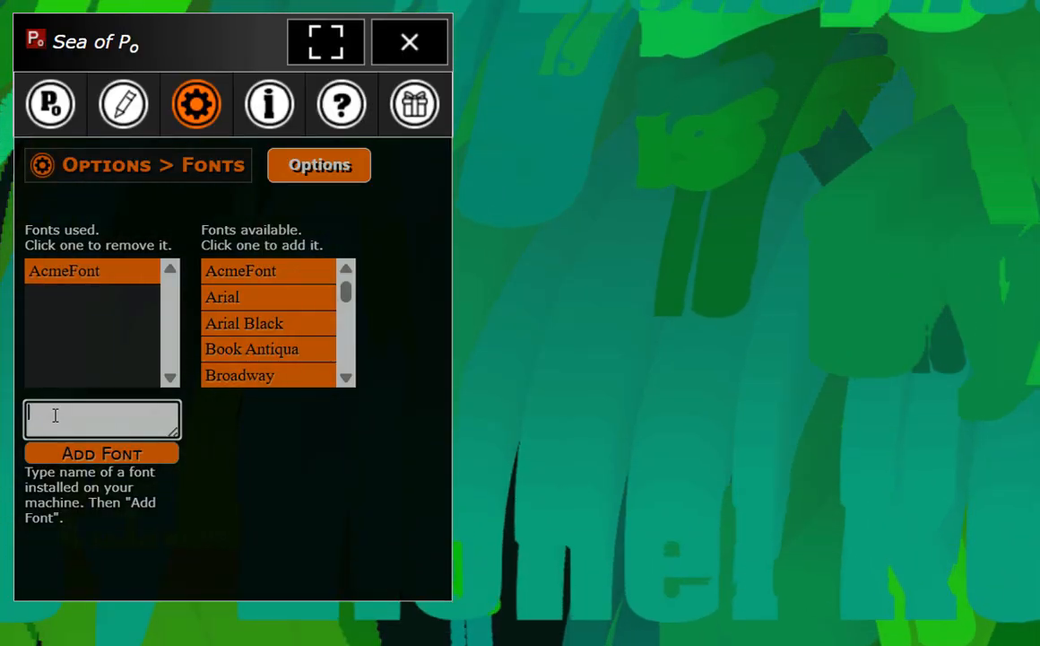
pyautogui.write('mo')
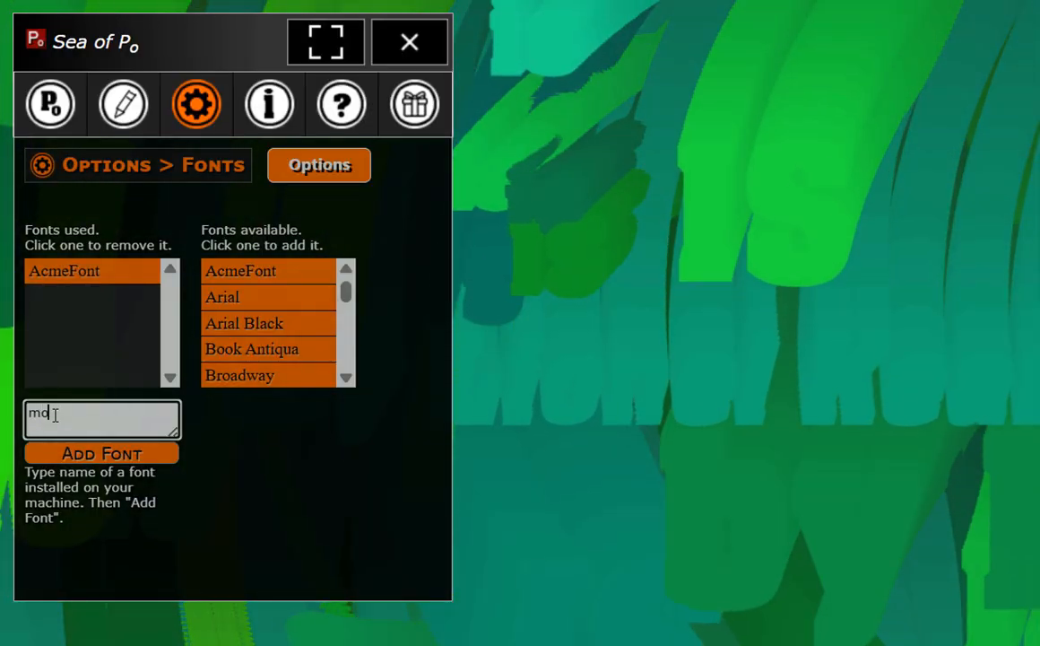
pyautogui.write('n')
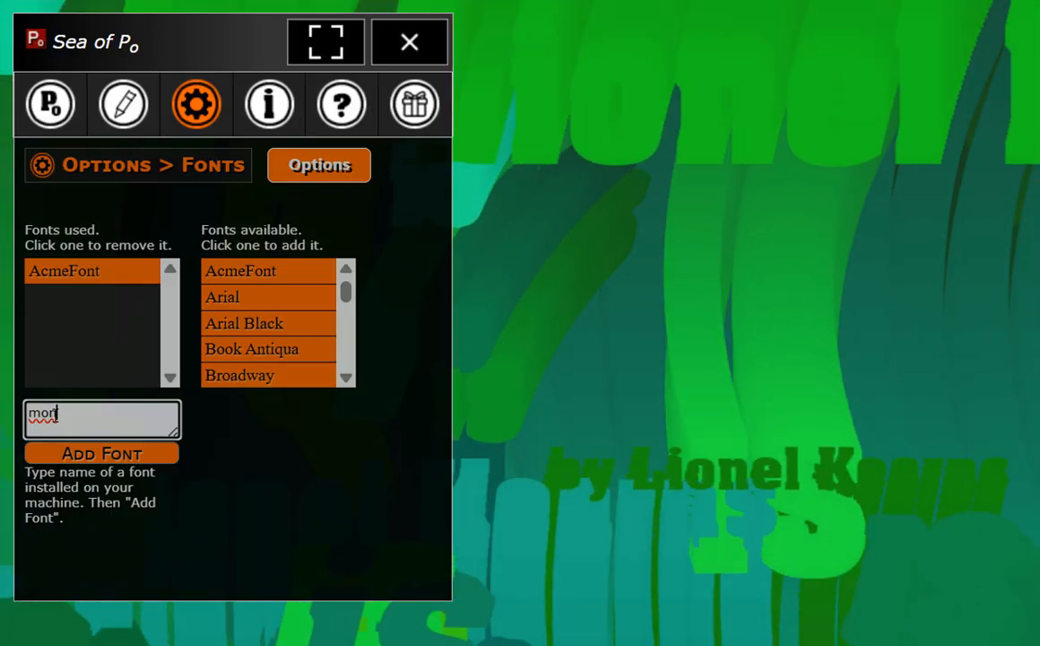
pyautogui.write('sta')
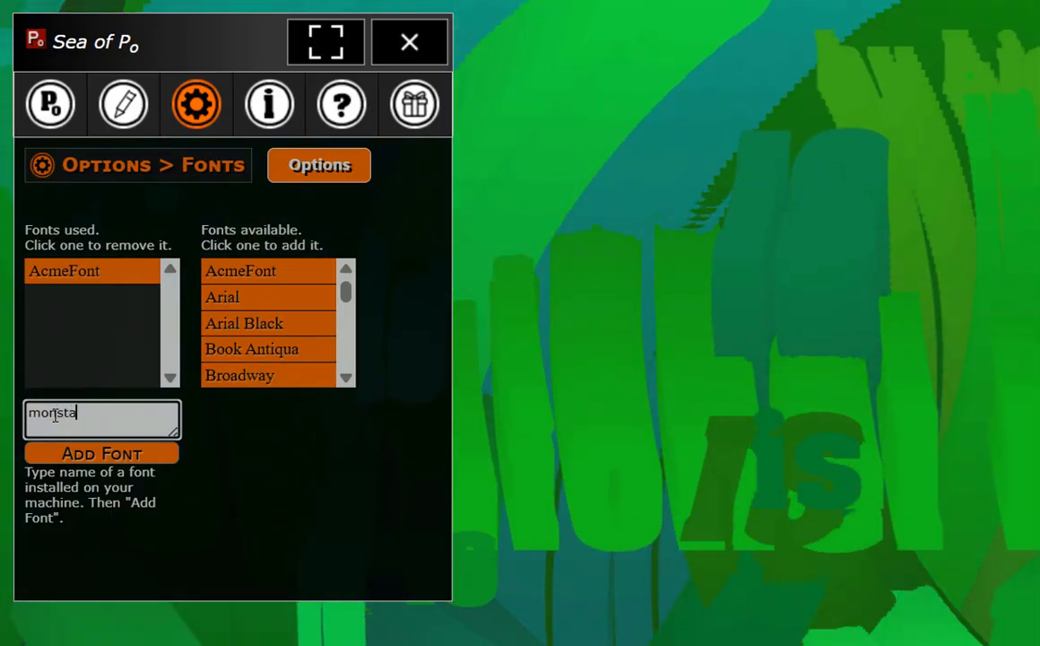
pyautogui.write('pix')
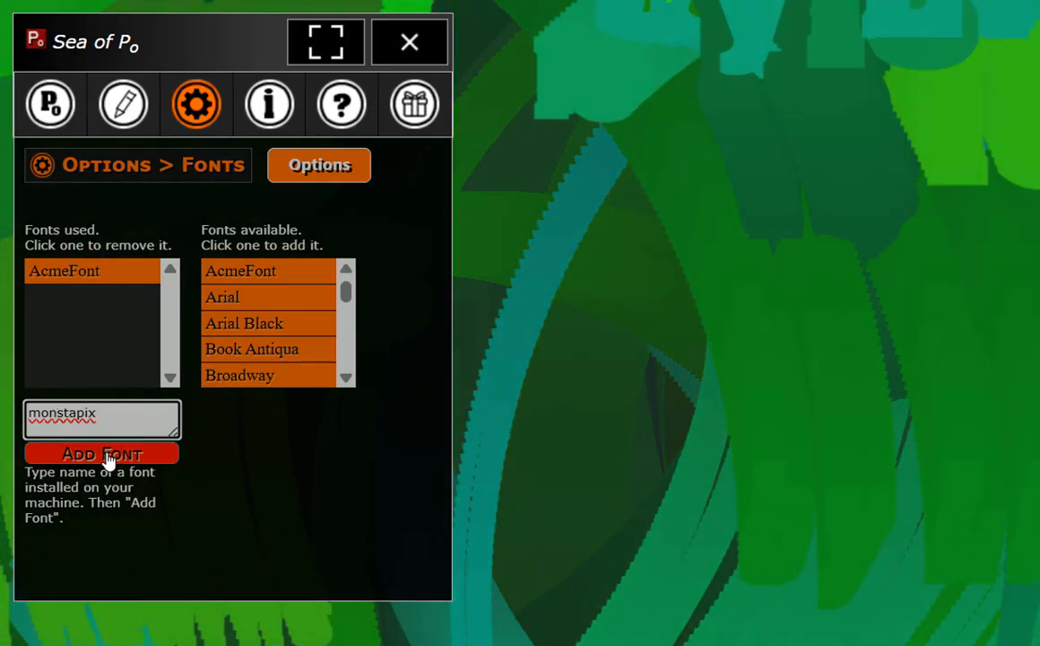
pyautogui.click(107, 454)
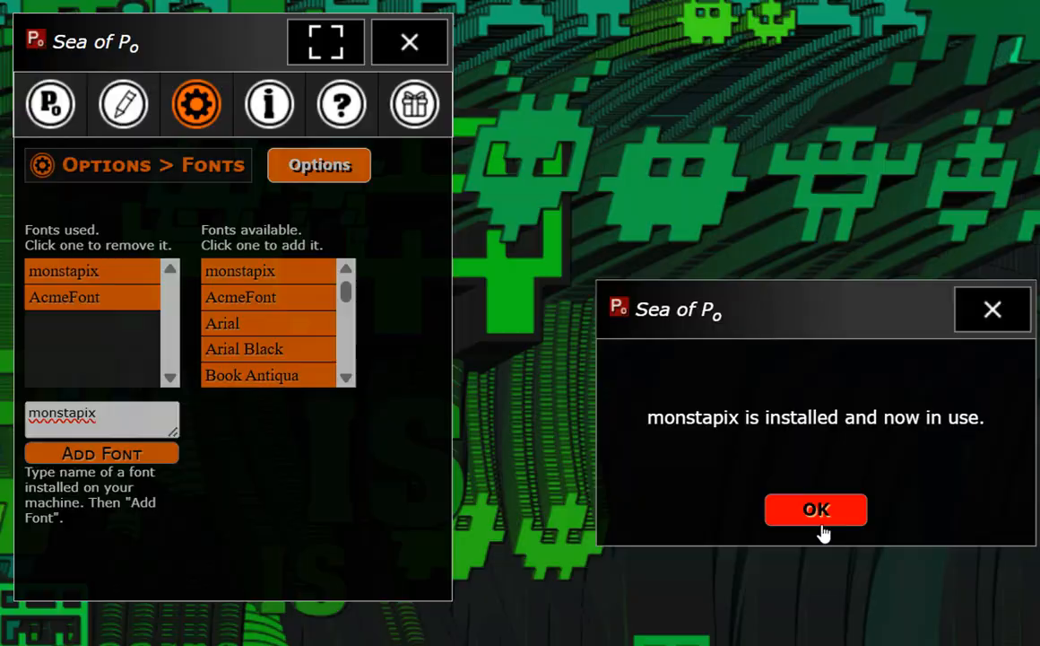
pyautogui.click(816, 512)
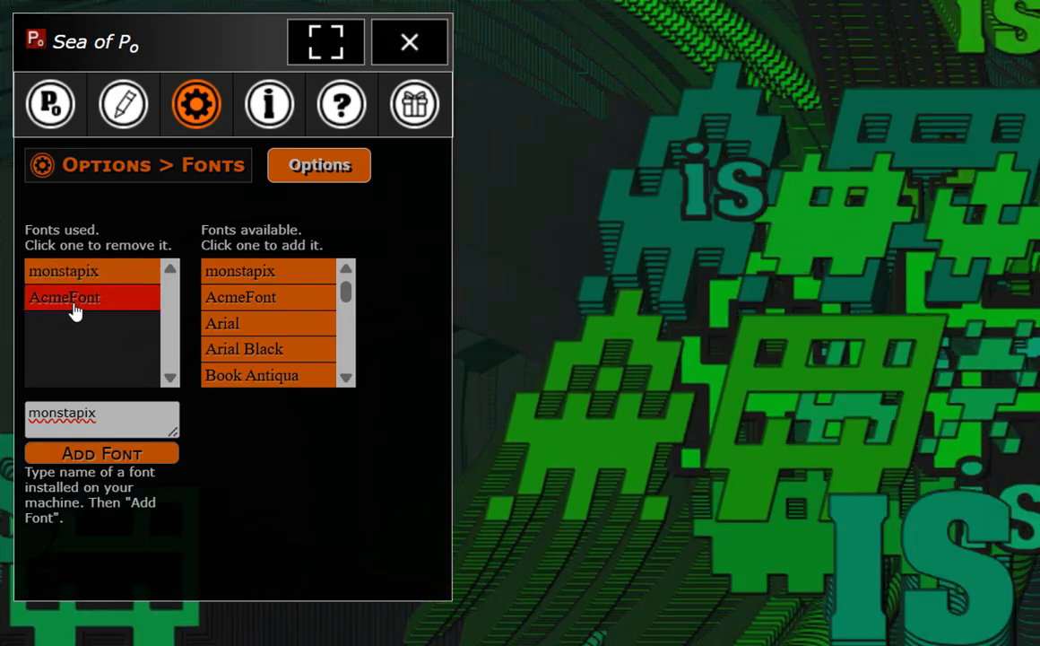
pyautogui.click(75, 310)
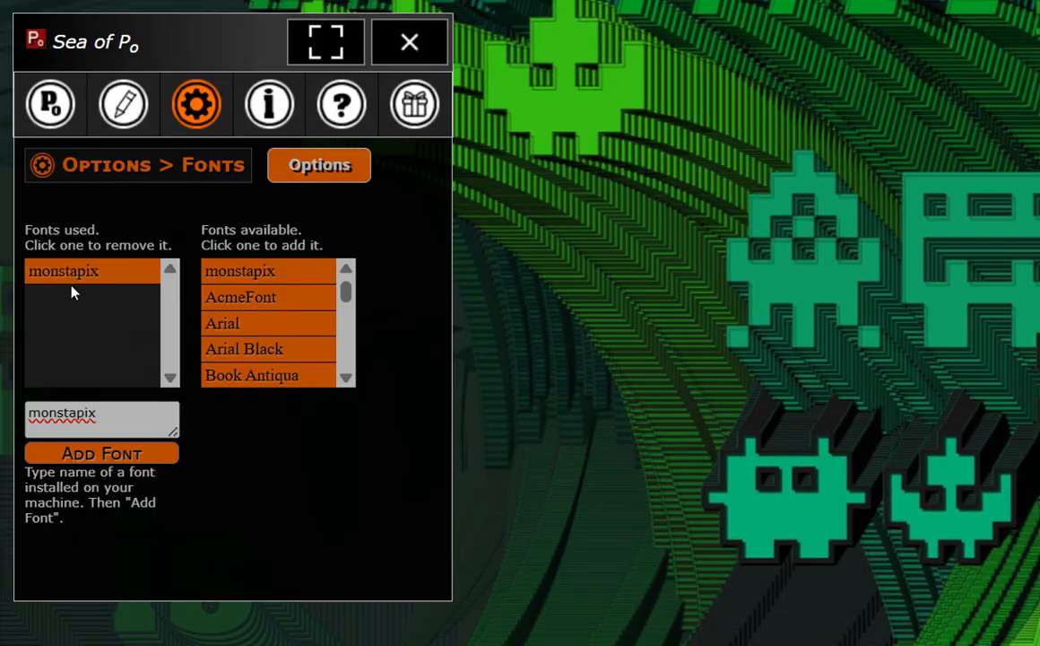
# Turn off the Italic style in the main options, then revisit the font settings and return to the options.
pyautogui.click(191, 110)
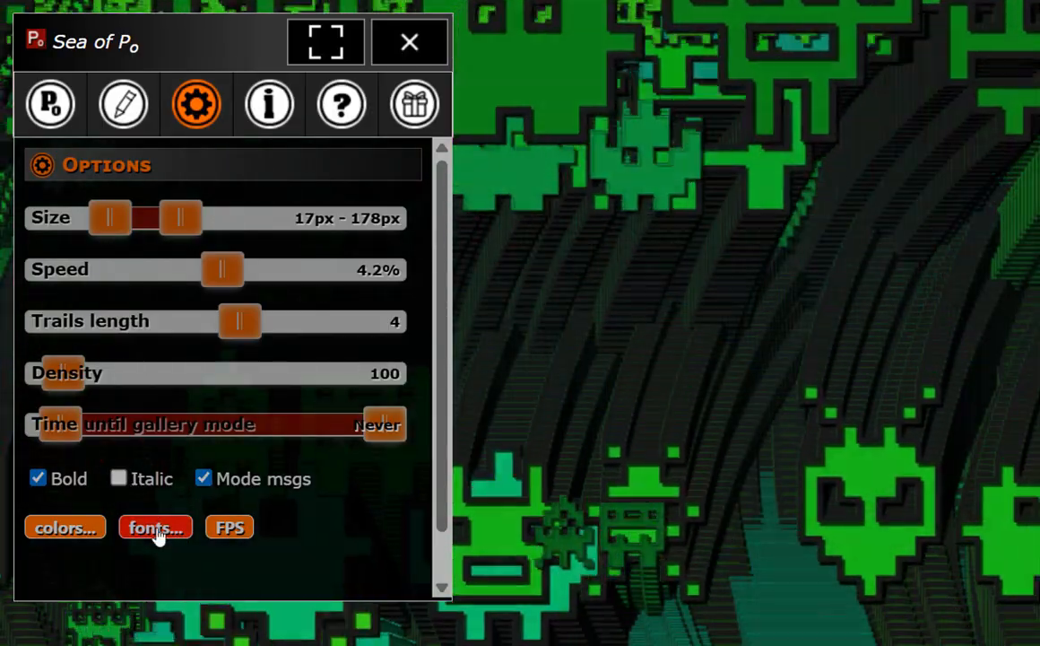
pyautogui.click(157, 531)
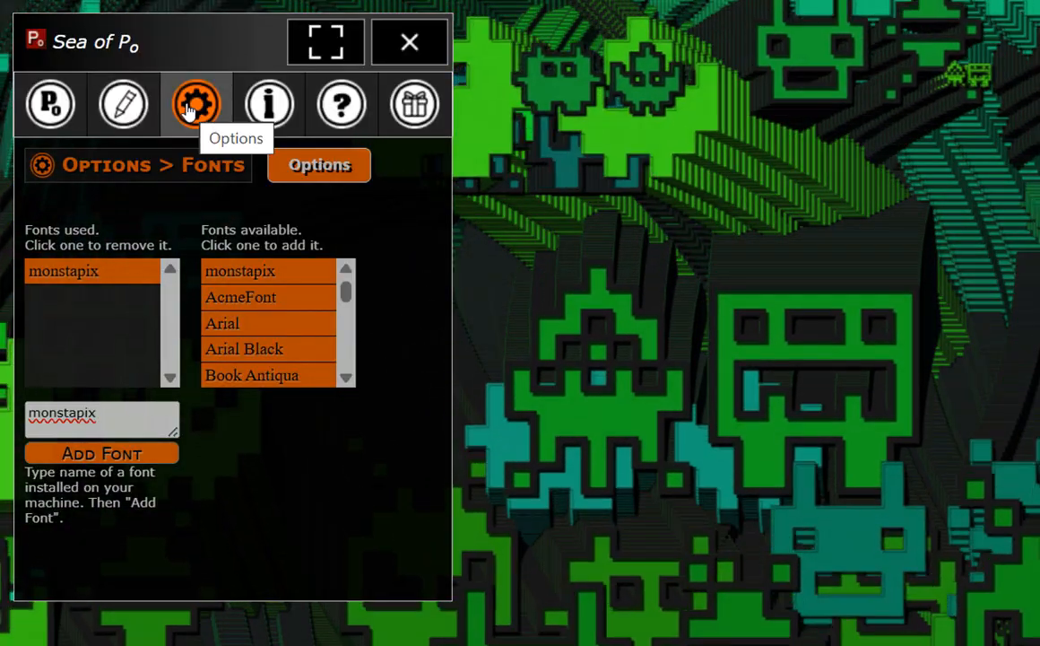
pyautogui.click(189, 109)
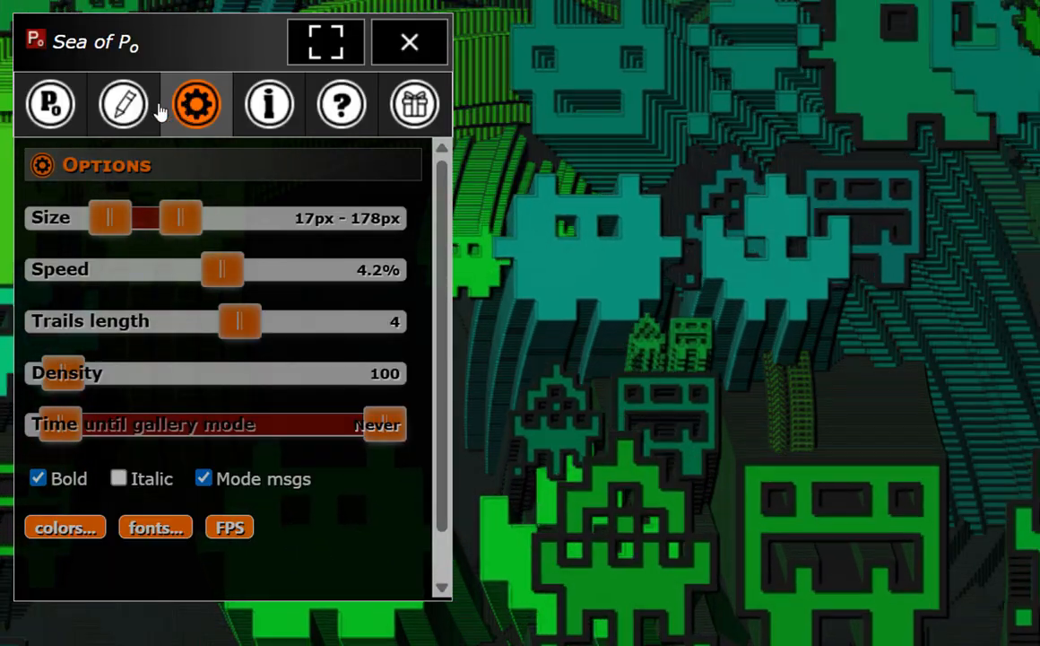
# Open the editor and try to save the animation without any text entered.
pyautogui.click(122, 111)
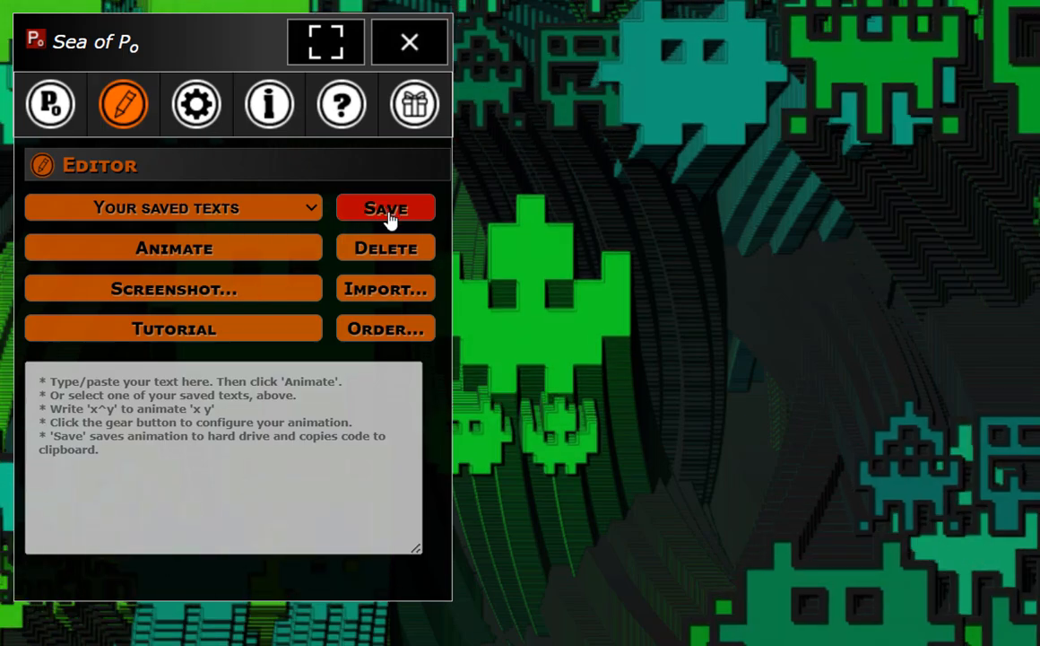
pyautogui.click(387, 212)
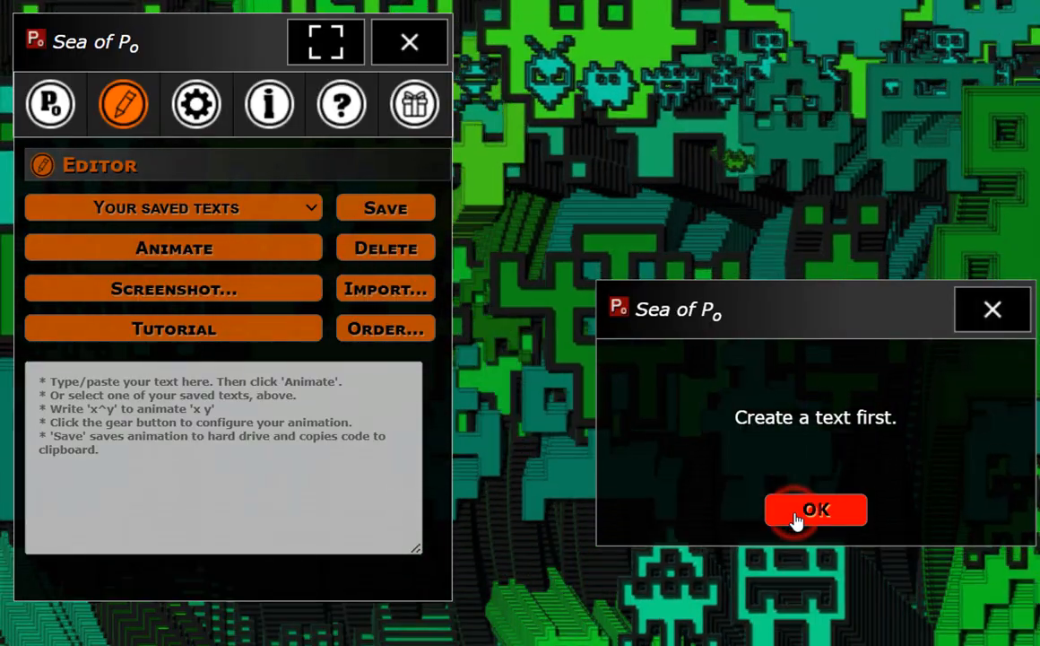
pyautogui.click(795, 516)
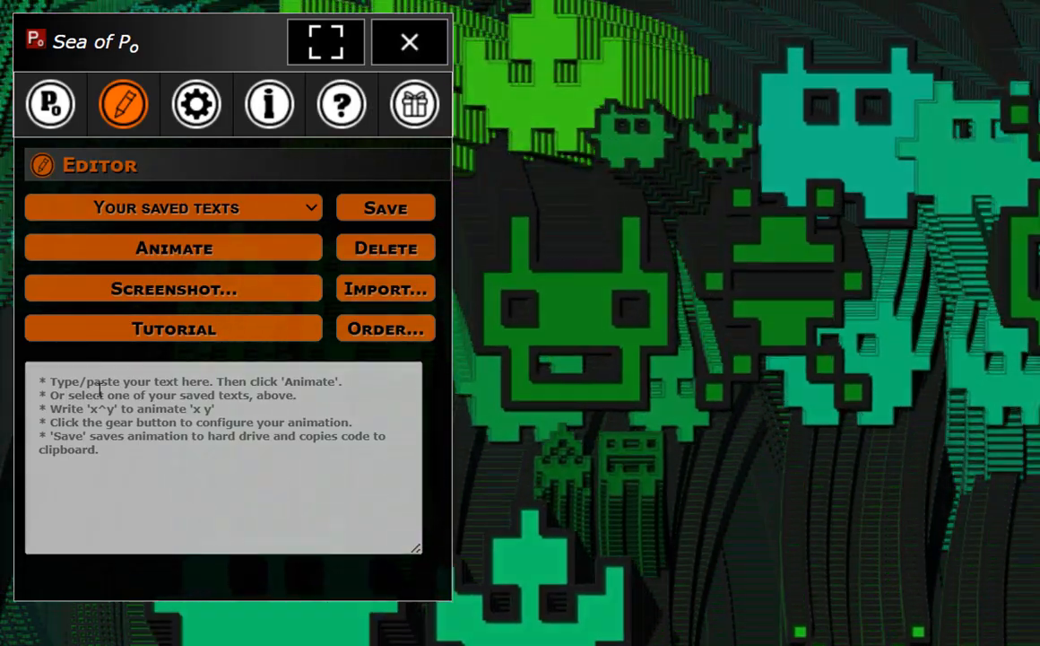
# Enter the text "mon sta pix" in the editor and animate it.
pyautogui.click(56, 383)
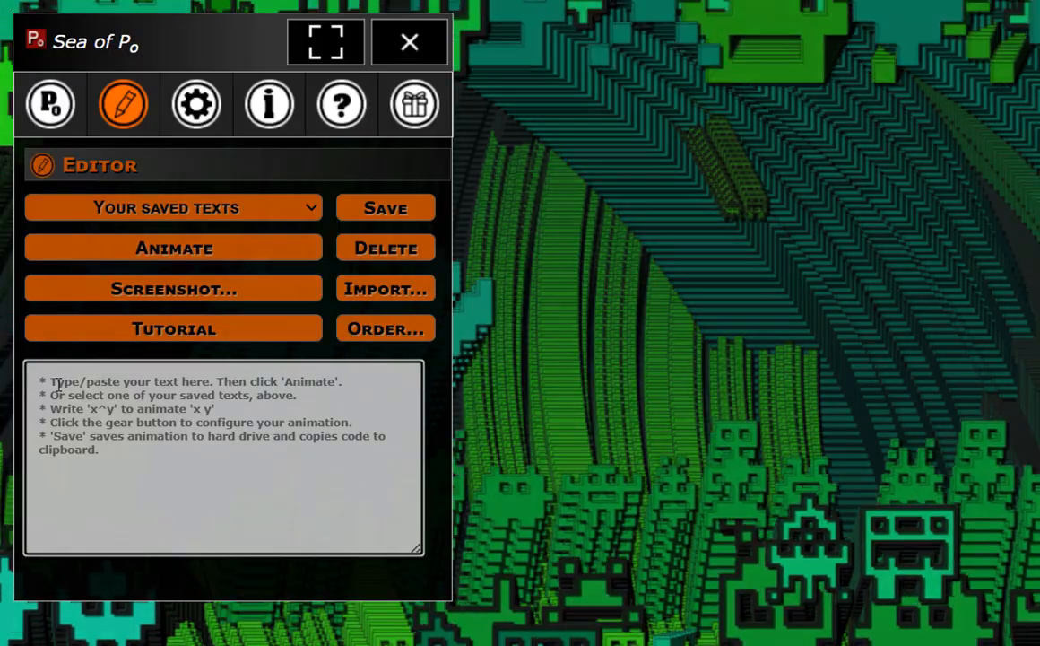
pyautogui.write('mon sta pi')
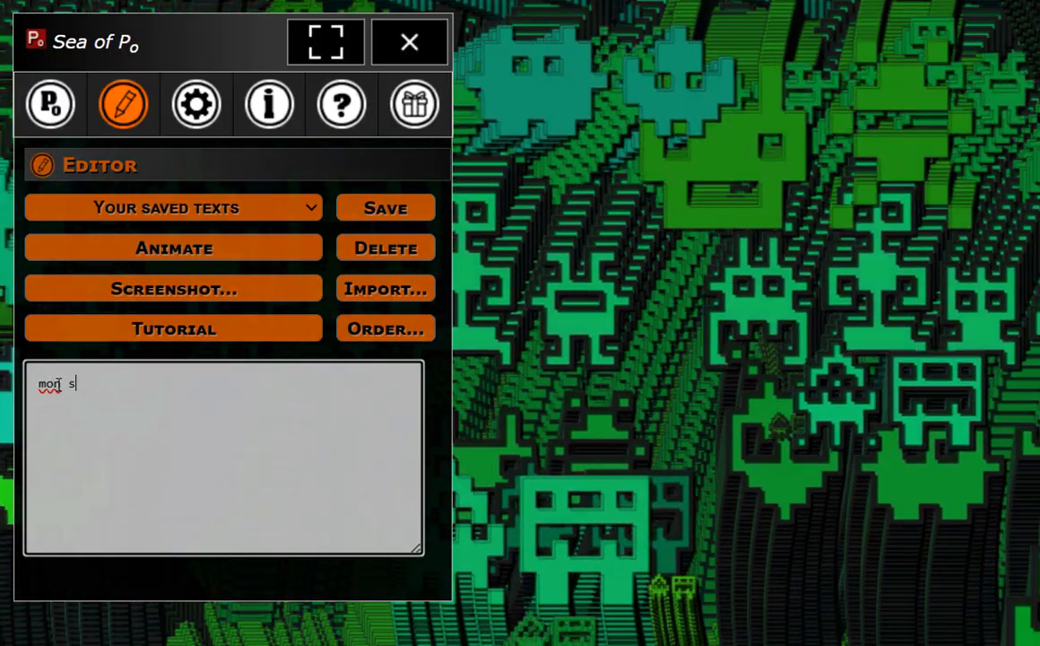
pyautogui.write('x')
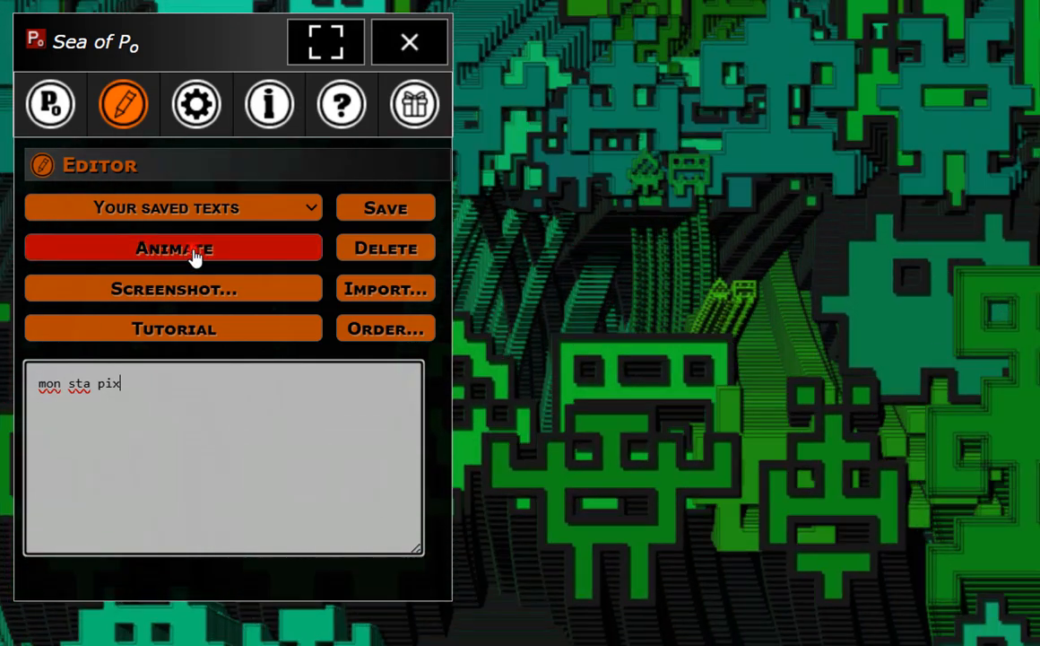
pyautogui.click(193, 256)
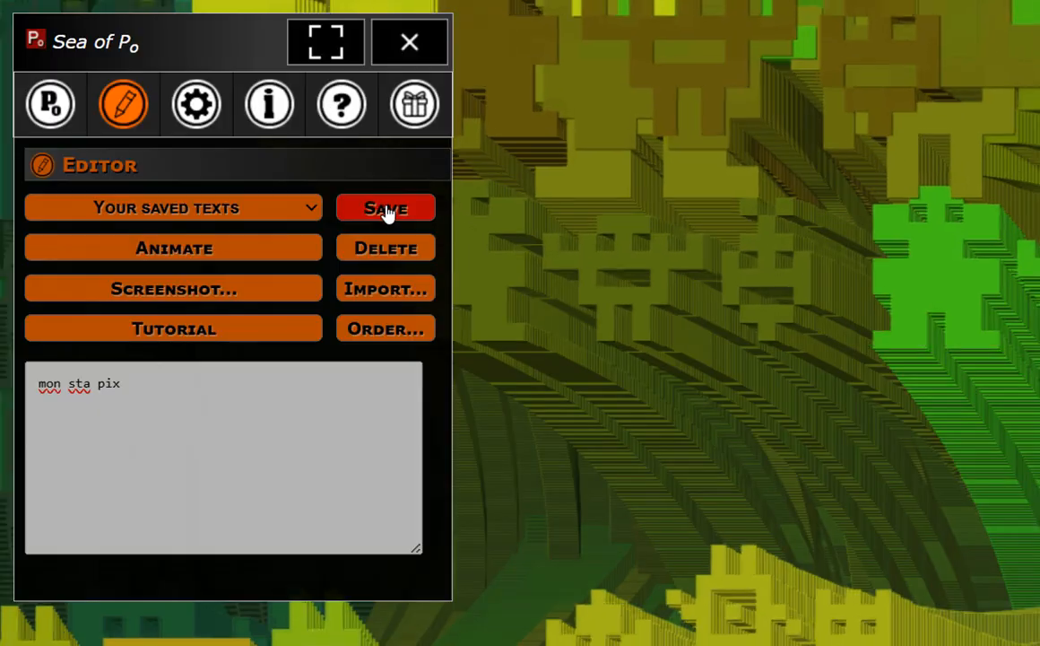
# Save the "mon sta pix" text and open the list of saved texts to check for it.
pyautogui.click(385, 209)
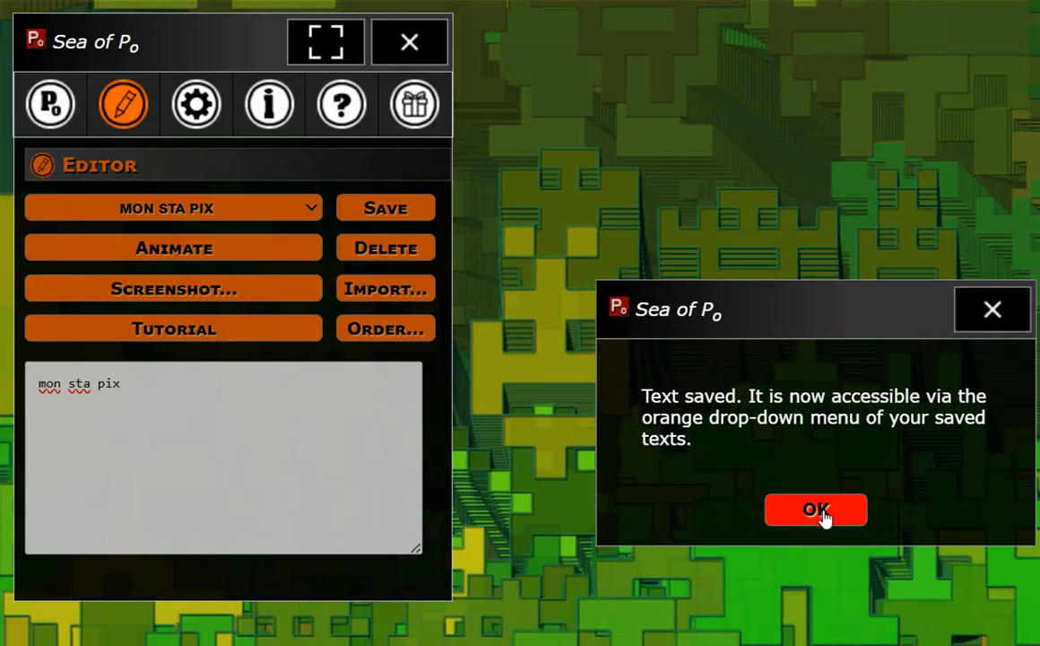
pyautogui.click(821, 516)
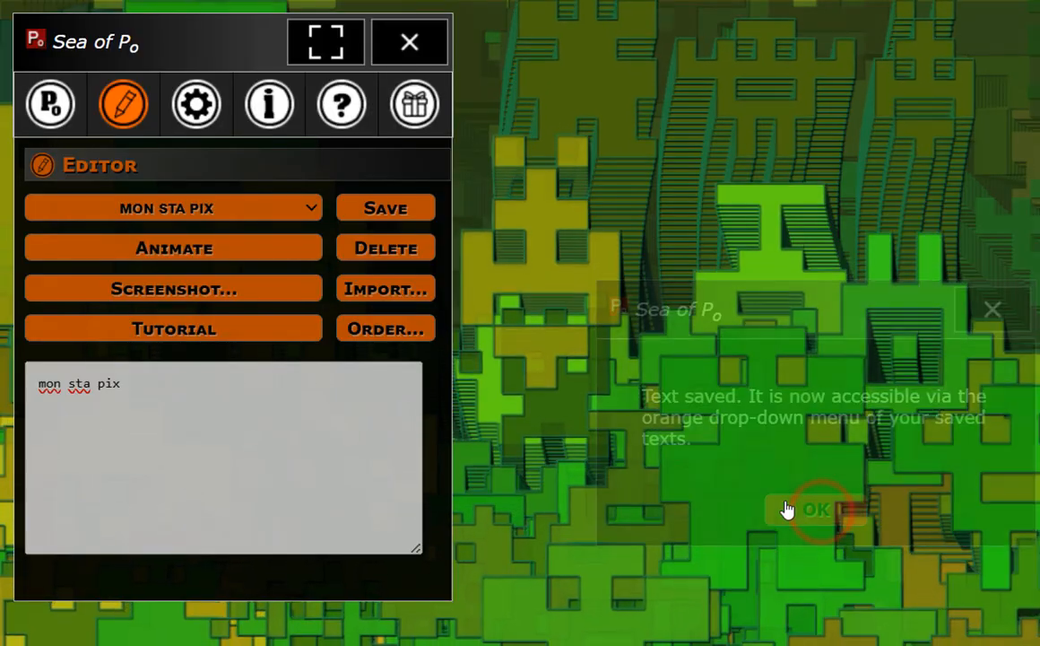
pyautogui.click(199, 212)
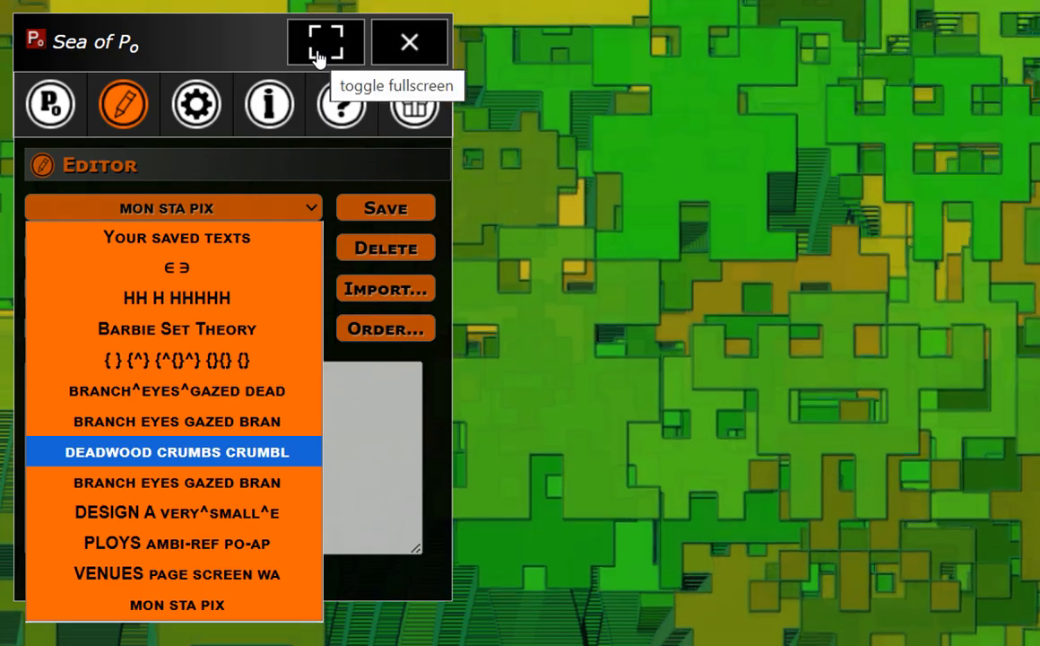
# Leave fullscreen, then reload the Sea of Po page and enter it again.
pyautogui.click(318, 54)
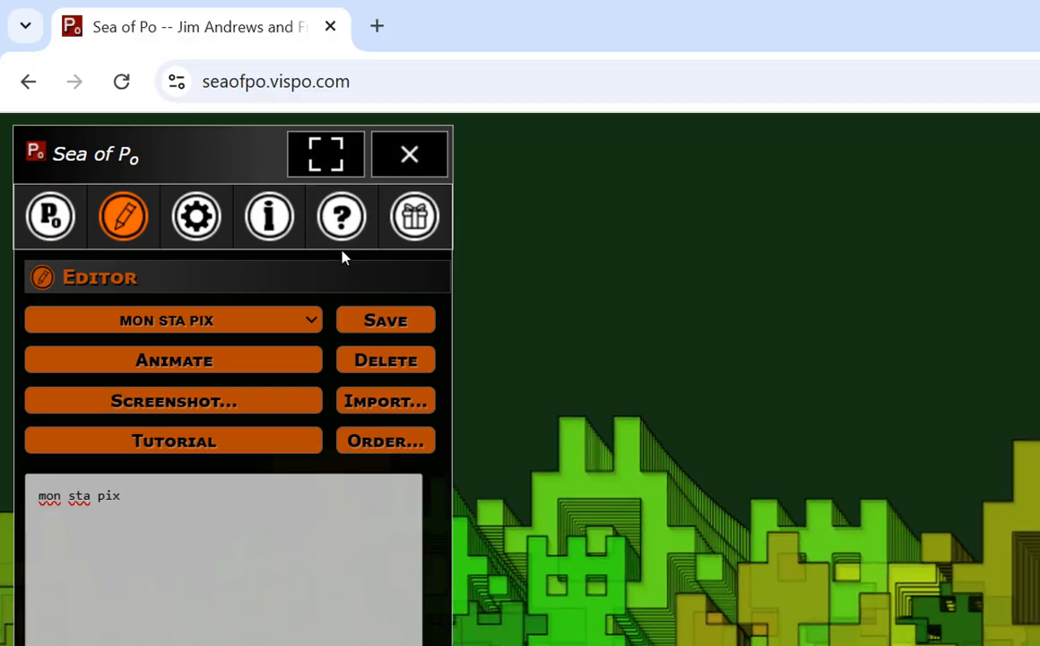
pyautogui.click(122, 84)
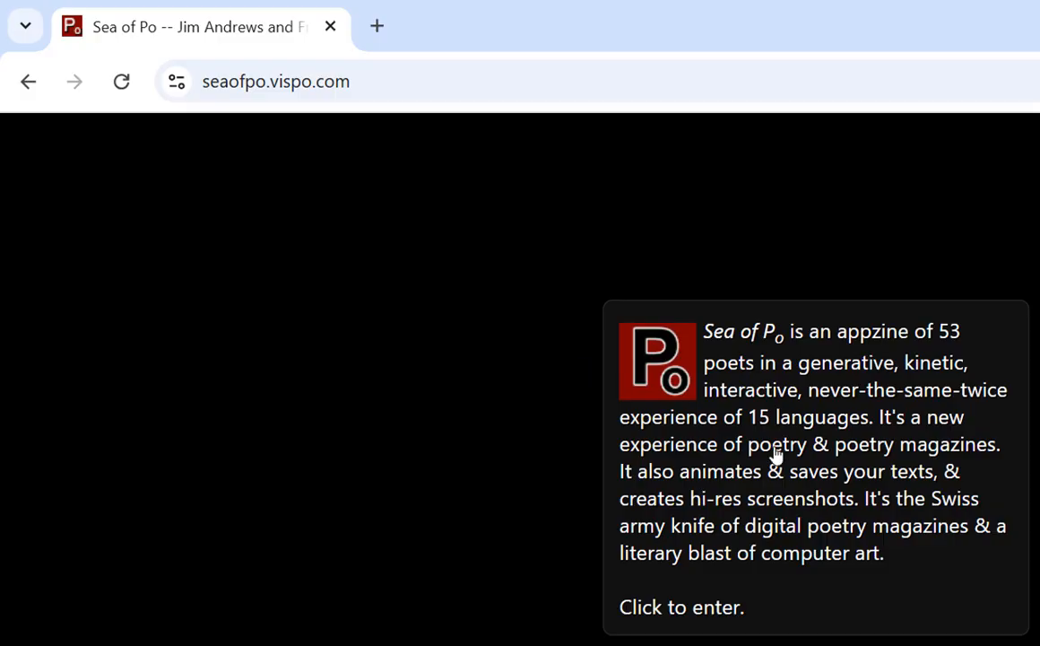
pyautogui.click(826, 475)
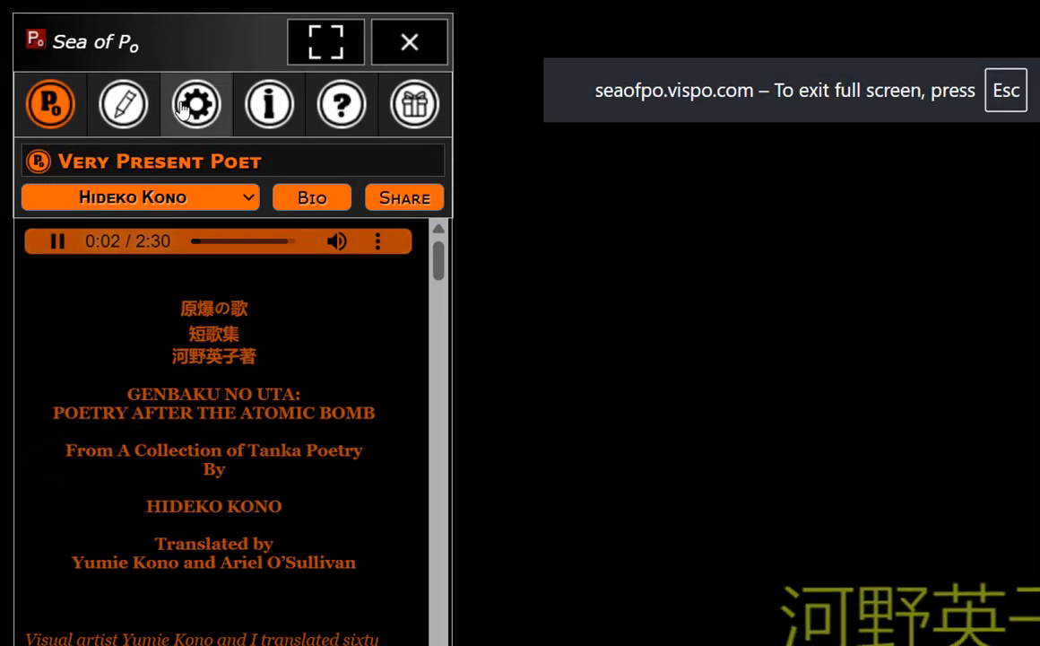
# Load the saved text "mon sta pix" in the editor.
pyautogui.click(125, 117)
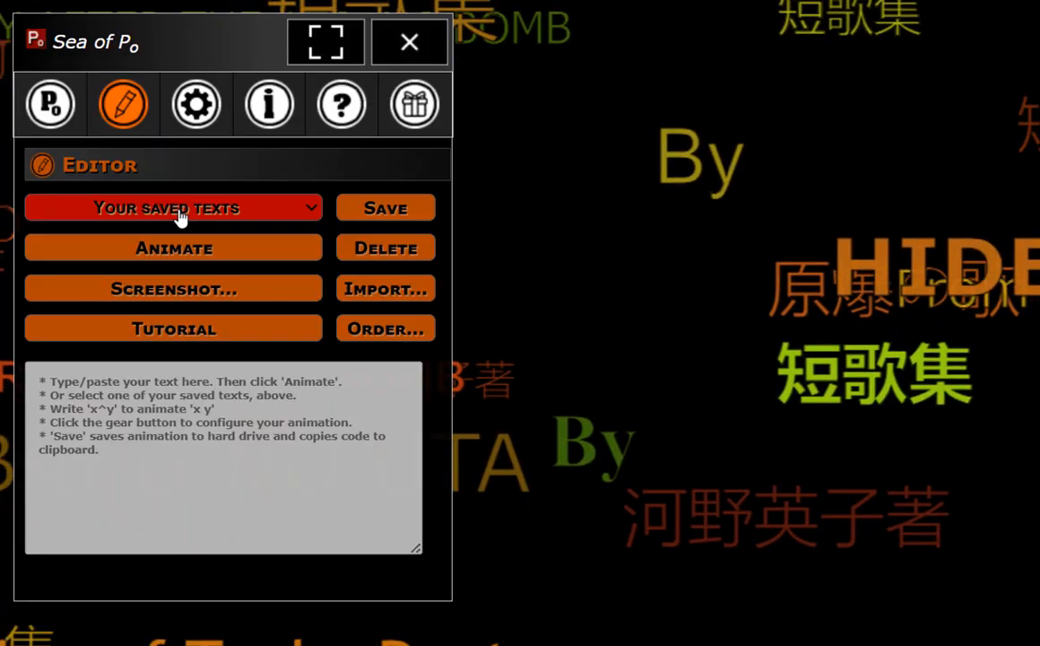
pyautogui.click(179, 215)
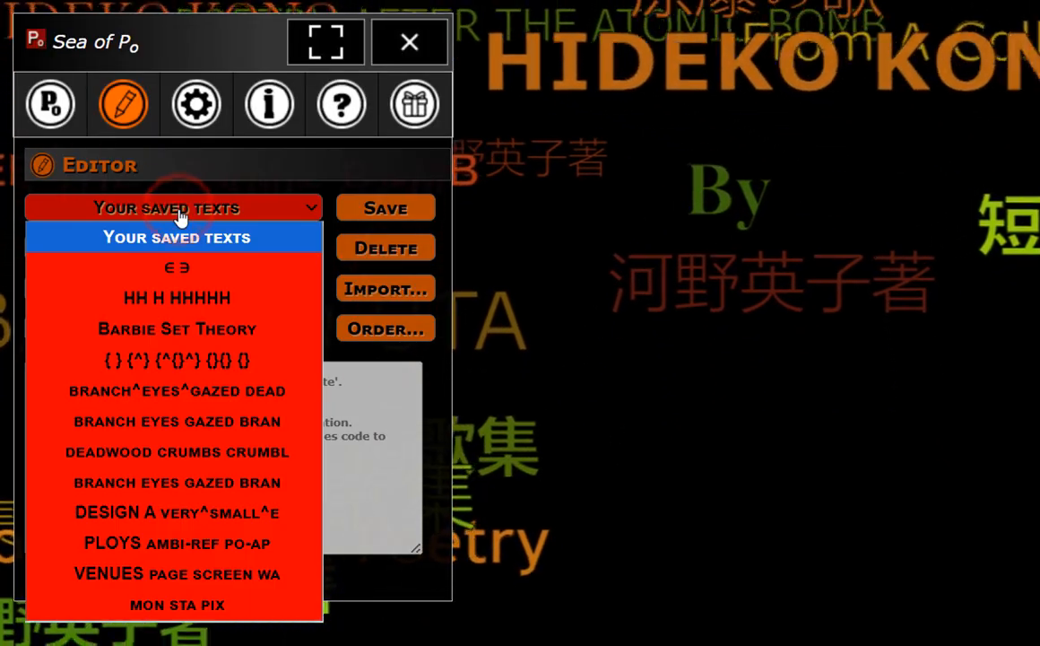
pyautogui.click(178, 606)
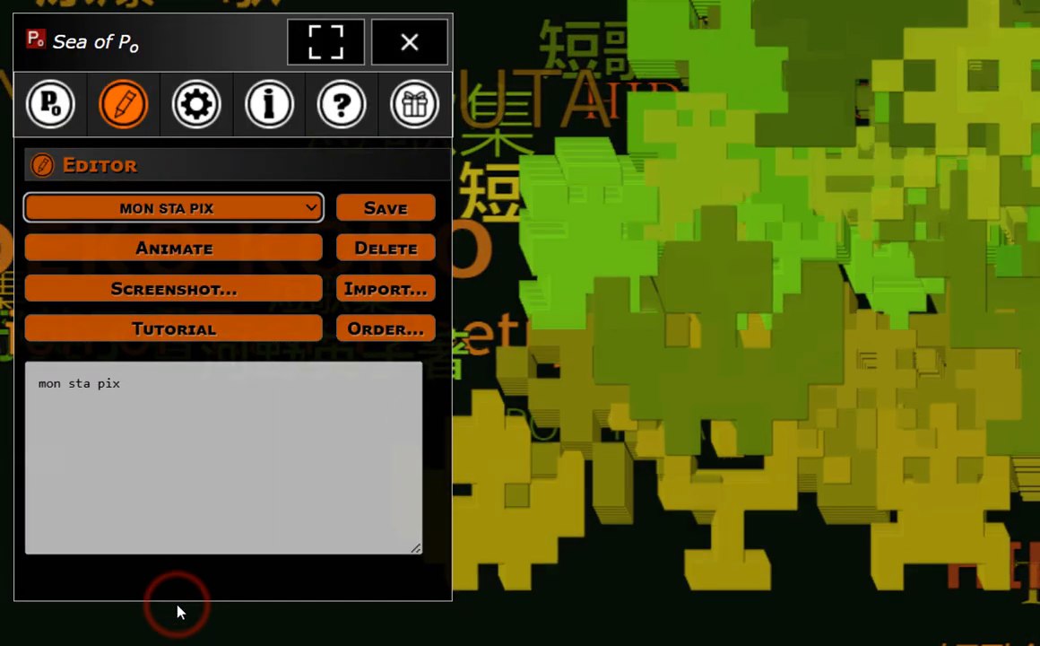
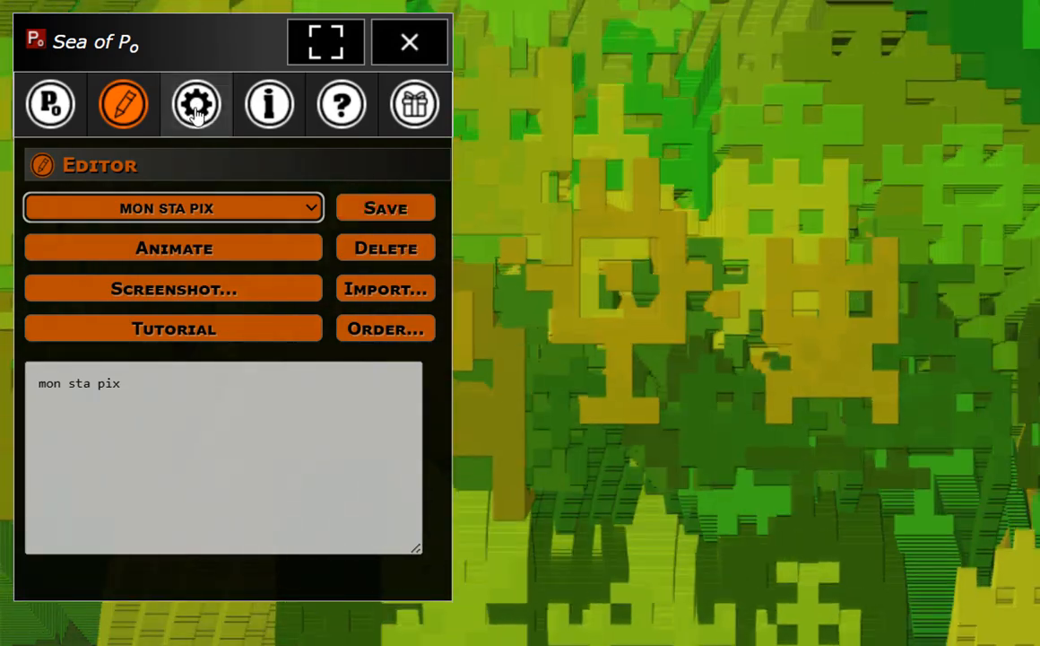
# Check the loaded animation's options and its font settings.
pyautogui.click(193, 105)
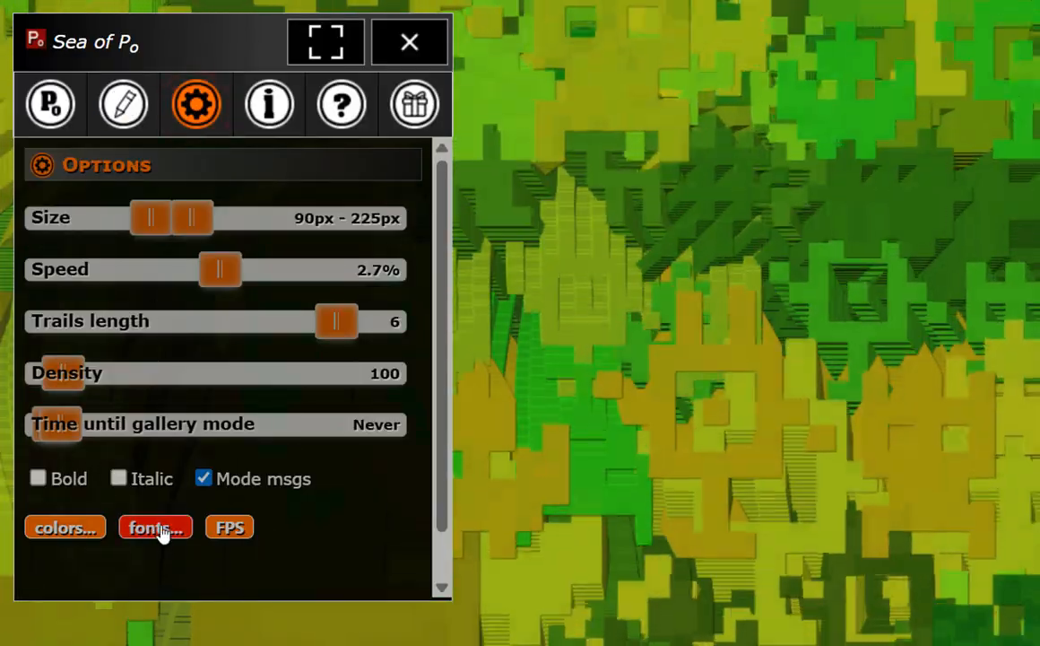
pyautogui.click(160, 529)
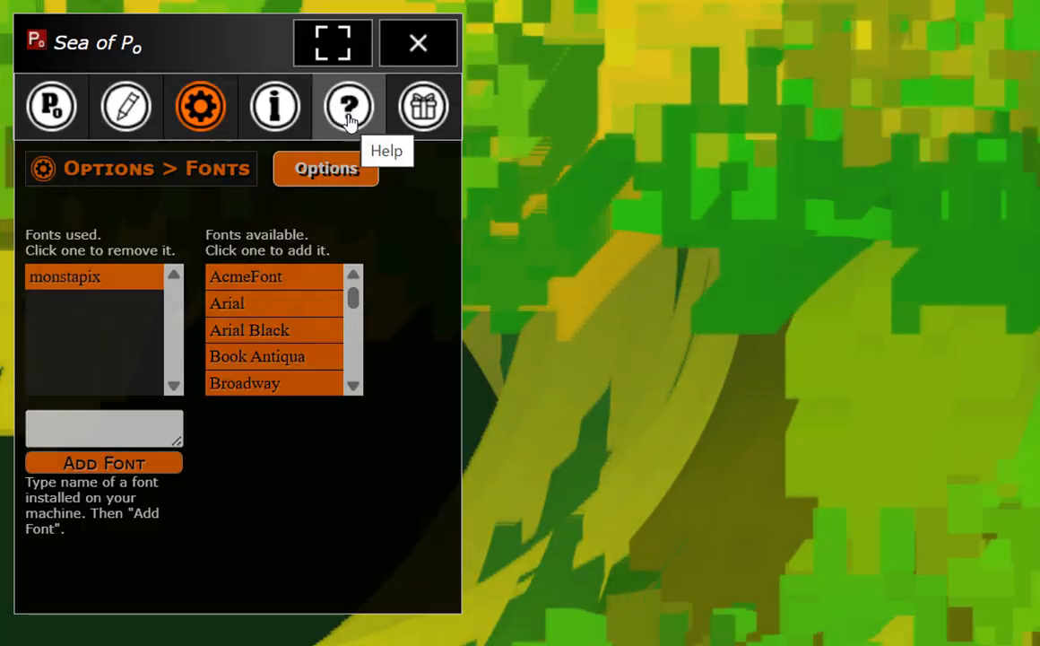
# Browse the help page, examining the menu links, keyboard diagram and shortcut explanations, and try the link to the text editor.
pyautogui.click(349, 119)
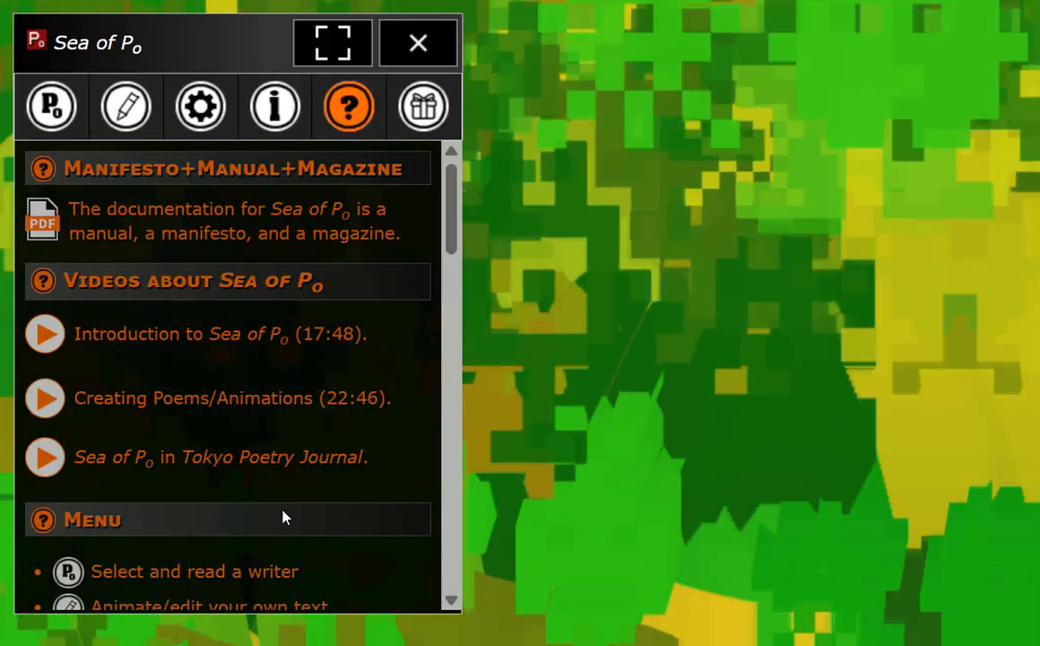
pyautogui.moveTo(452, 184); pyautogui.dragTo(453, 250)
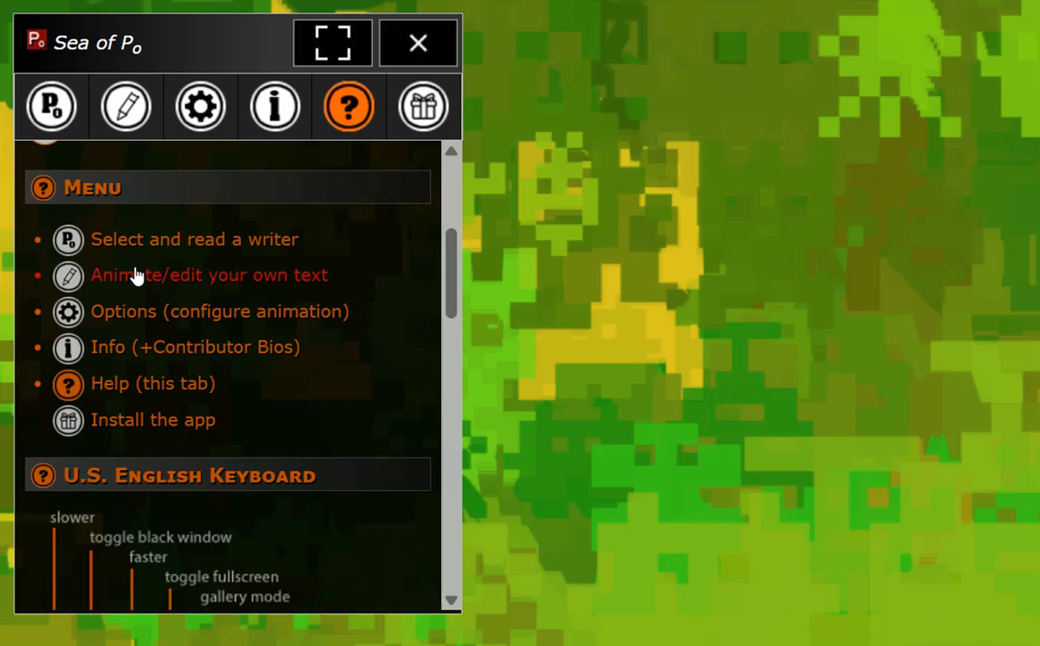
pyautogui.click(124, 278)
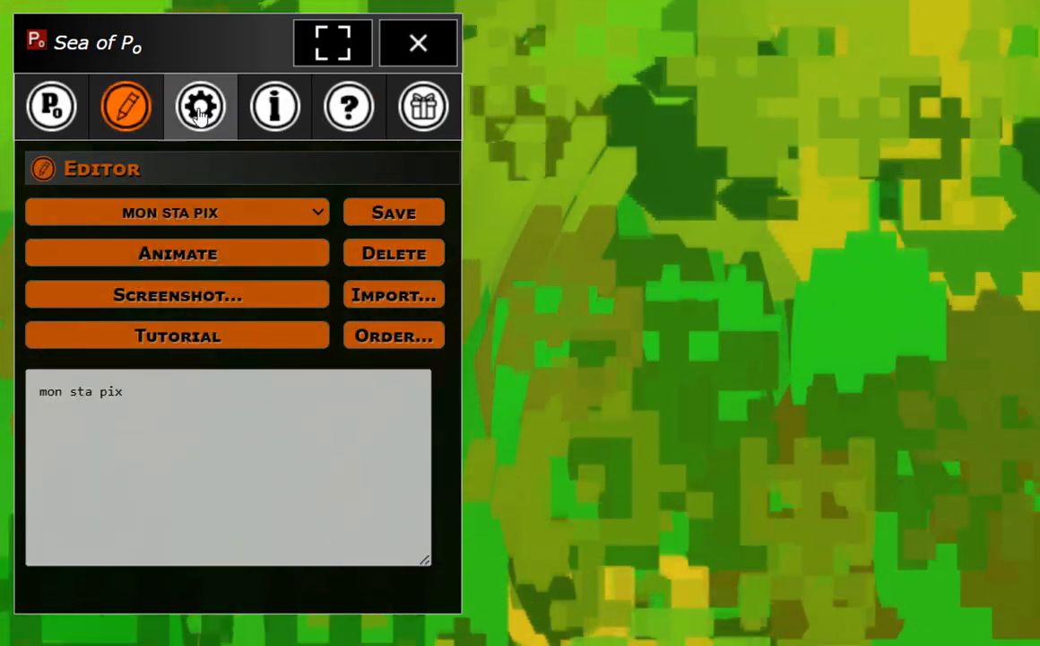
pyautogui.click(349, 106)
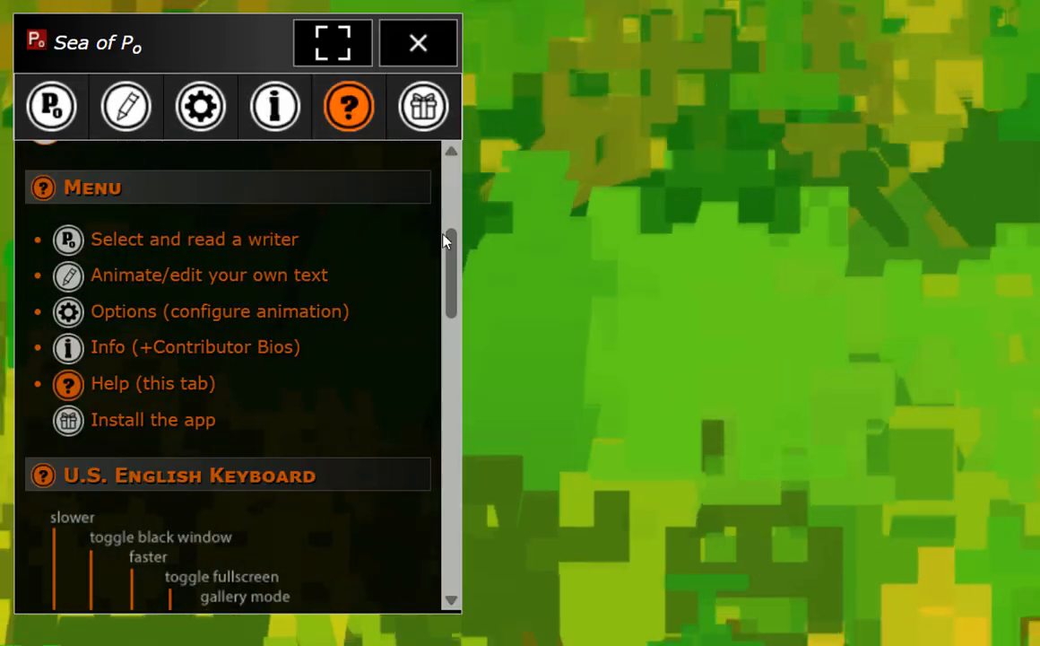
pyautogui.moveTo(449, 274); pyautogui.dragTo(452, 332)
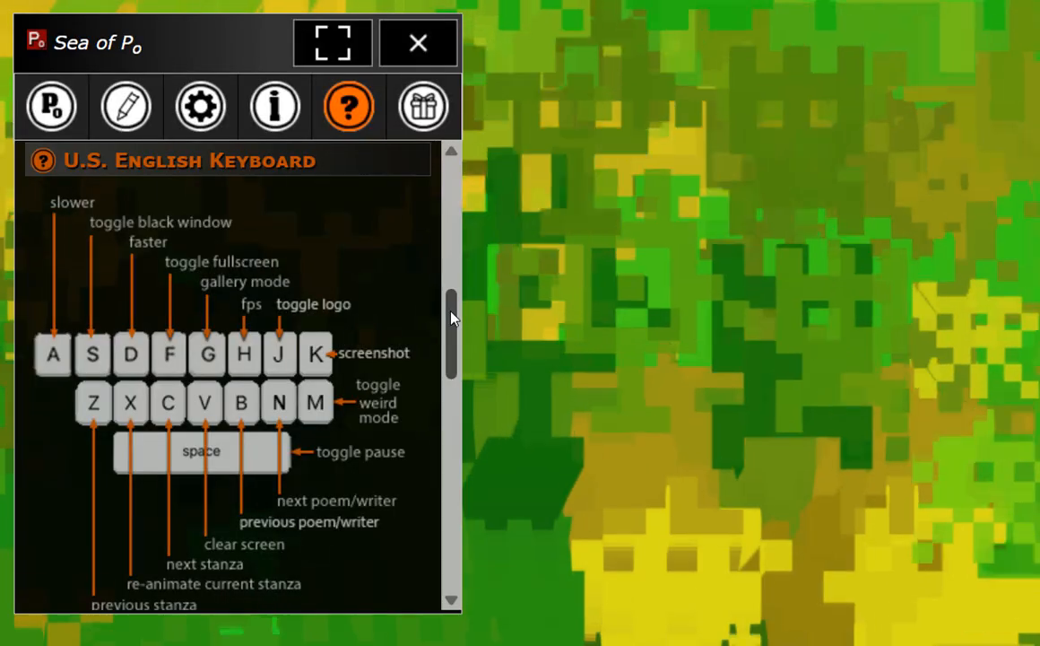
pyautogui.moveTo(451, 314); pyautogui.dragTo(439, 412)
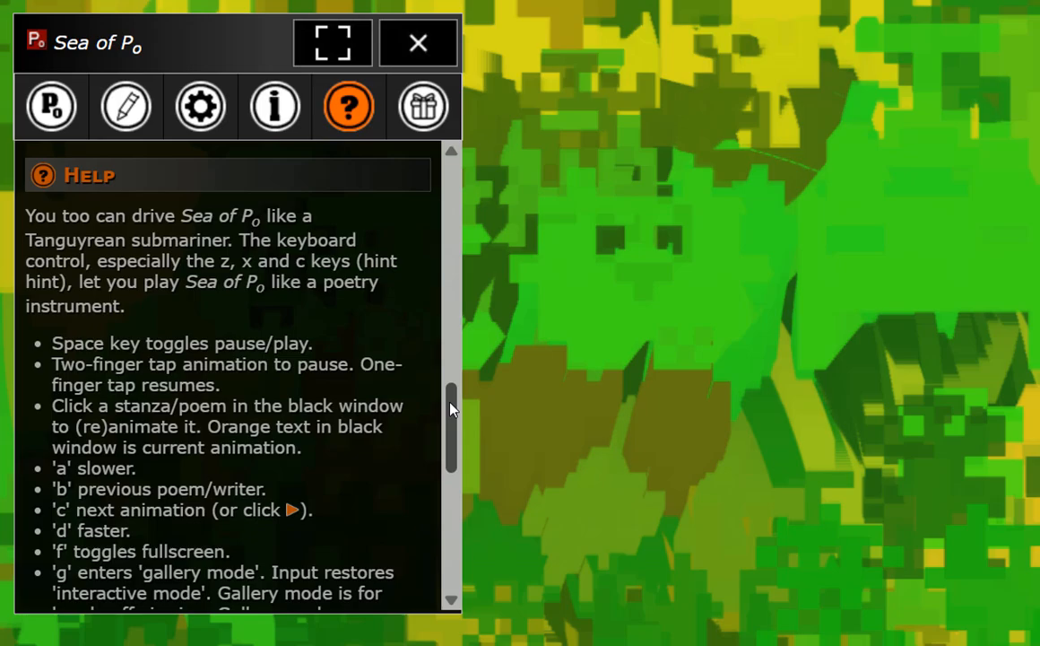
pyautogui.moveTo(451, 409); pyautogui.dragTo(451, 489)
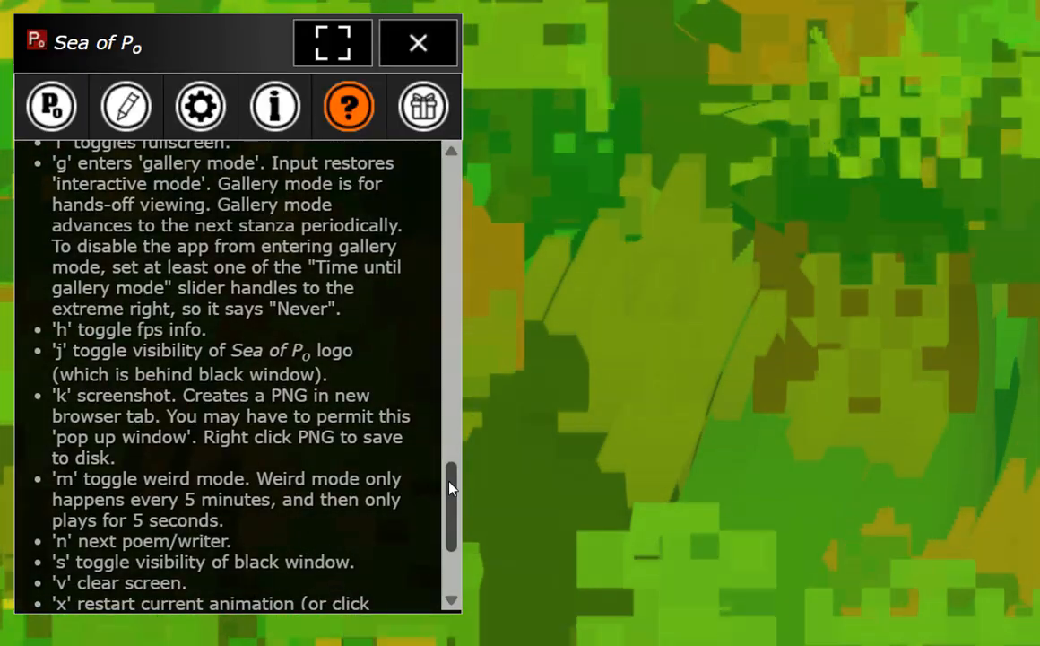
pyautogui.moveTo(451, 487); pyautogui.dragTo(455, 380)
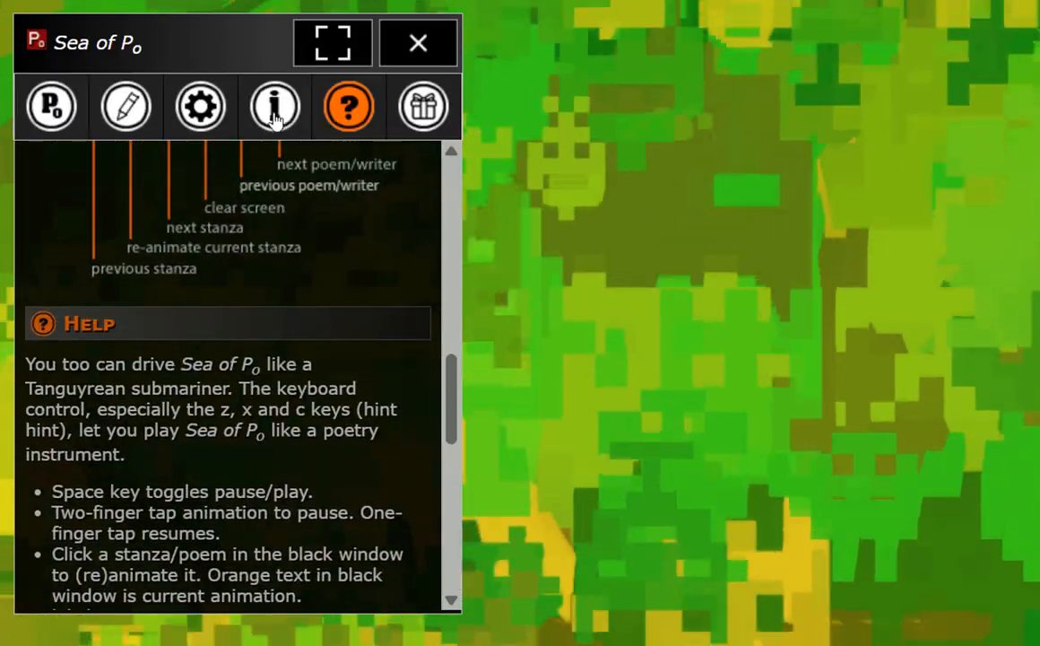
# Return to the options and reopen the font settings.
pyautogui.click(197, 108)
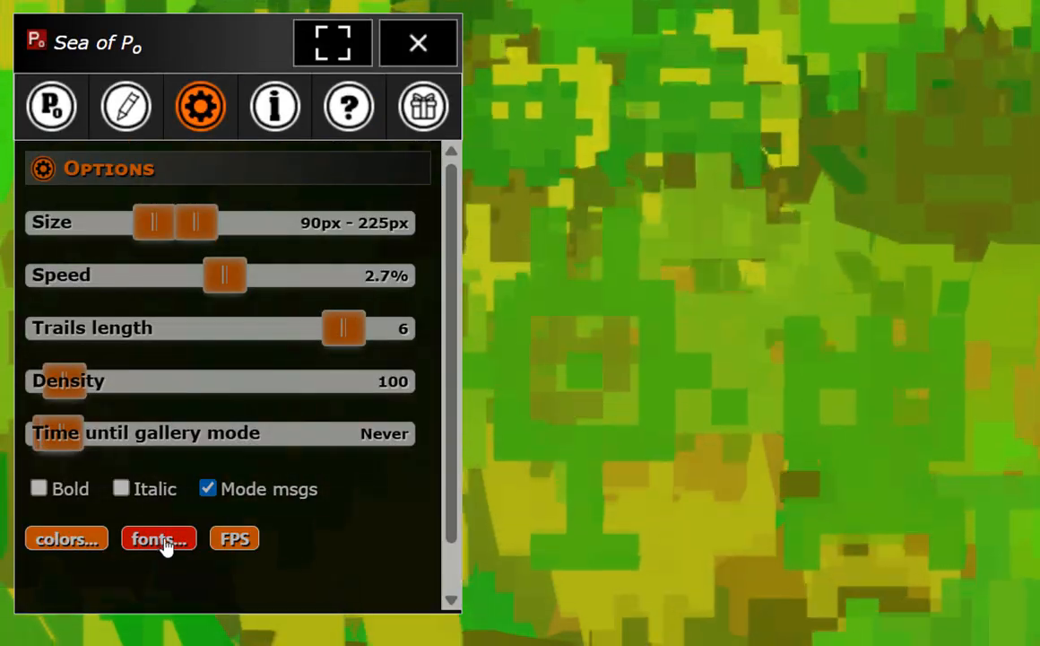
pyautogui.click(160, 550)
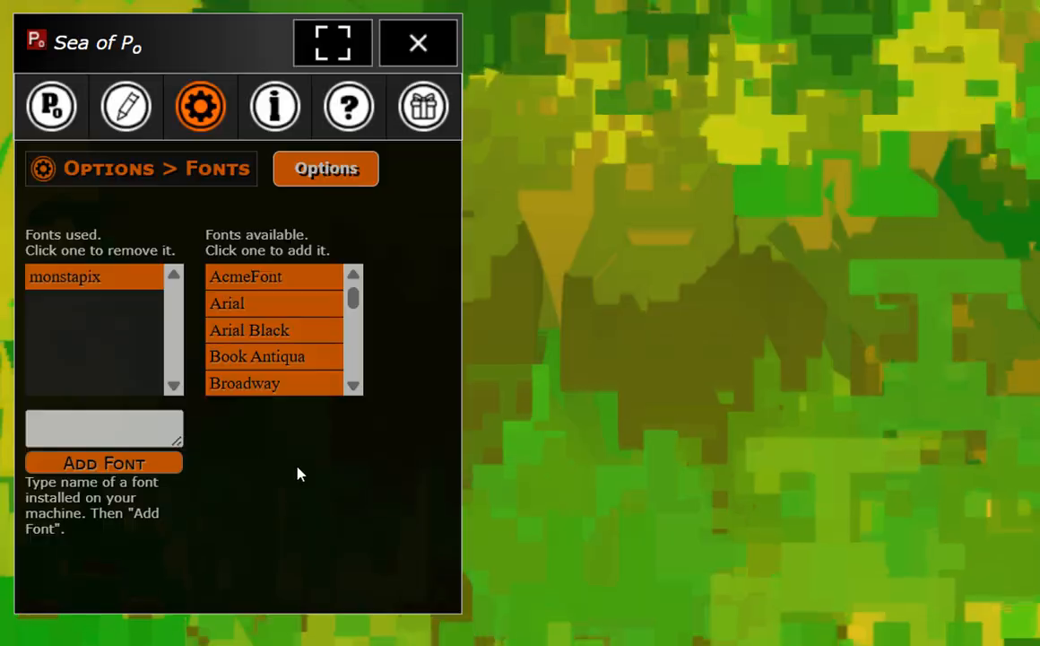